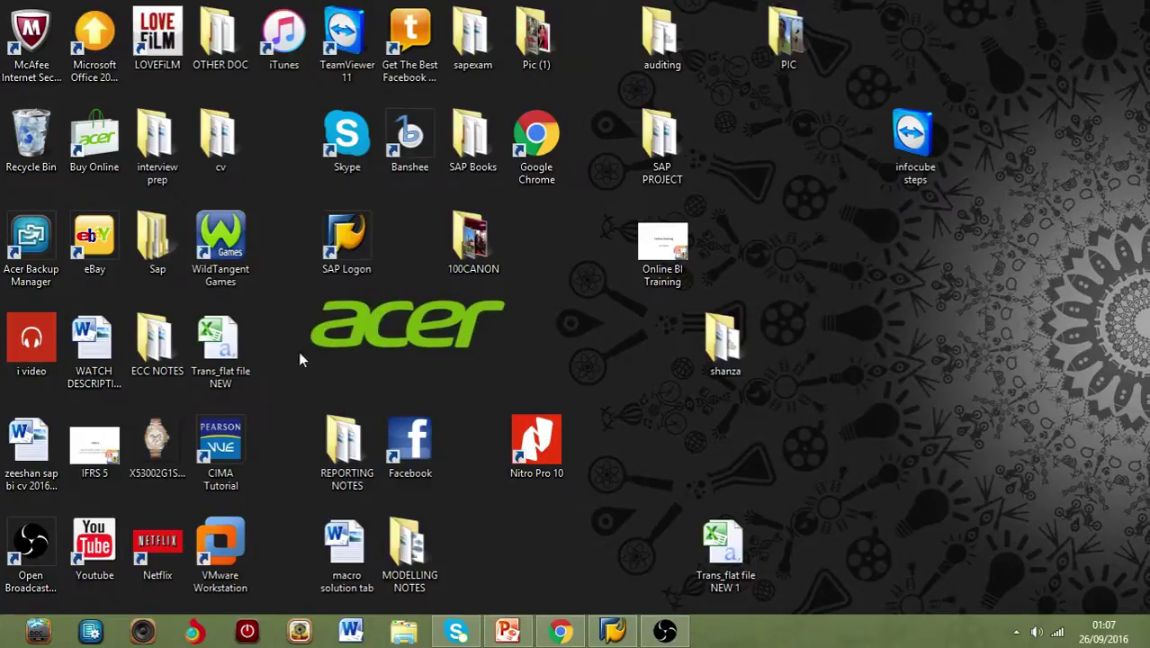
Step: Review the client sales CSV in the spreadsheet, widening column B, then close it without saving
double_click(230, 358)
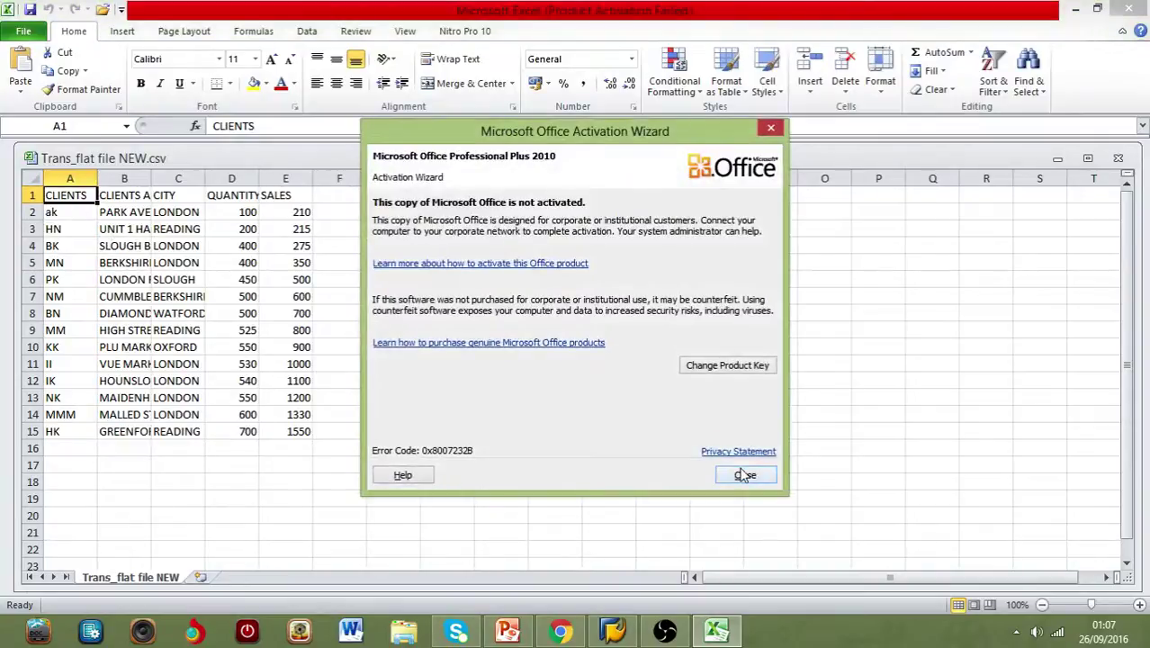
click(746, 476)
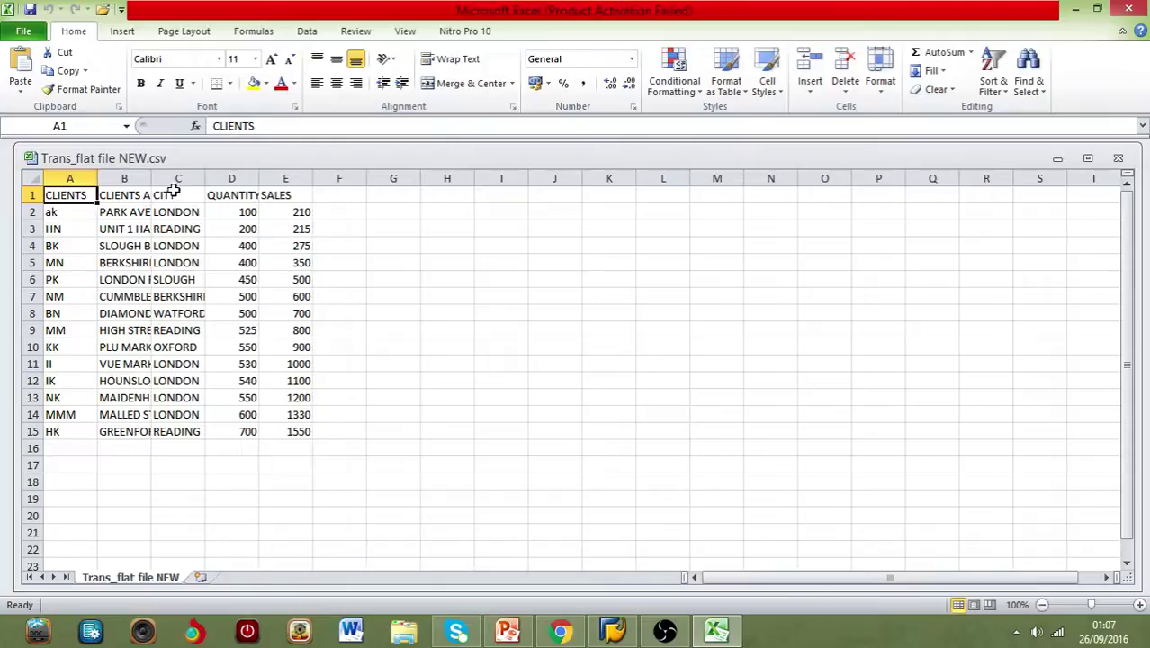
drag(151, 179, 165, 179)
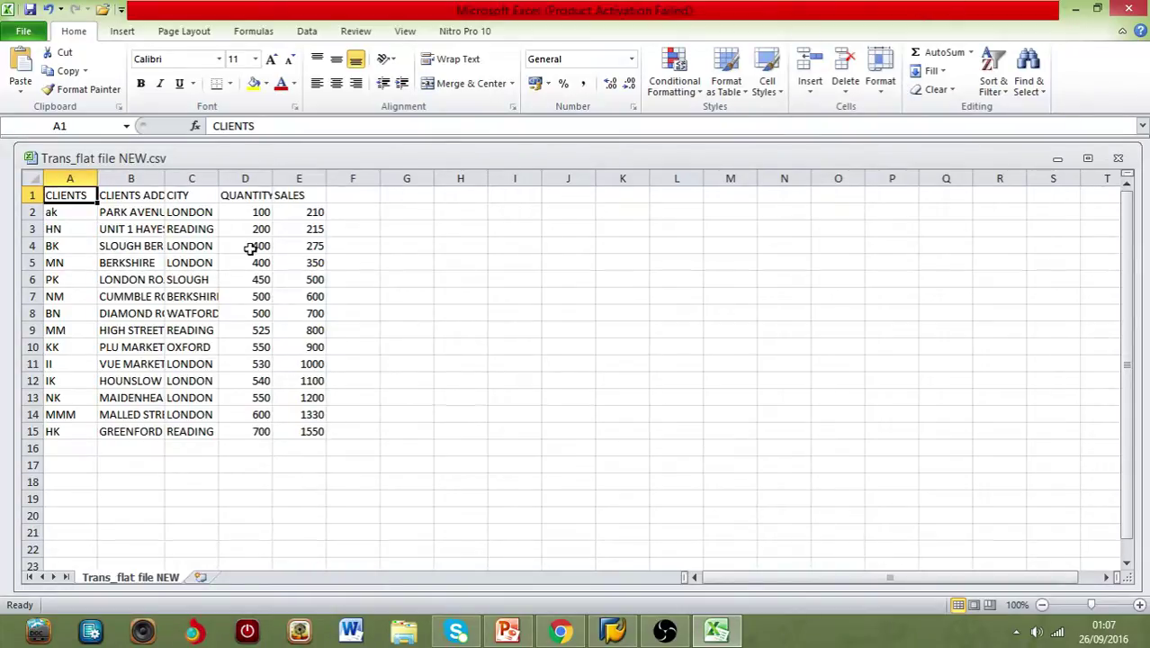
click(1126, 9)
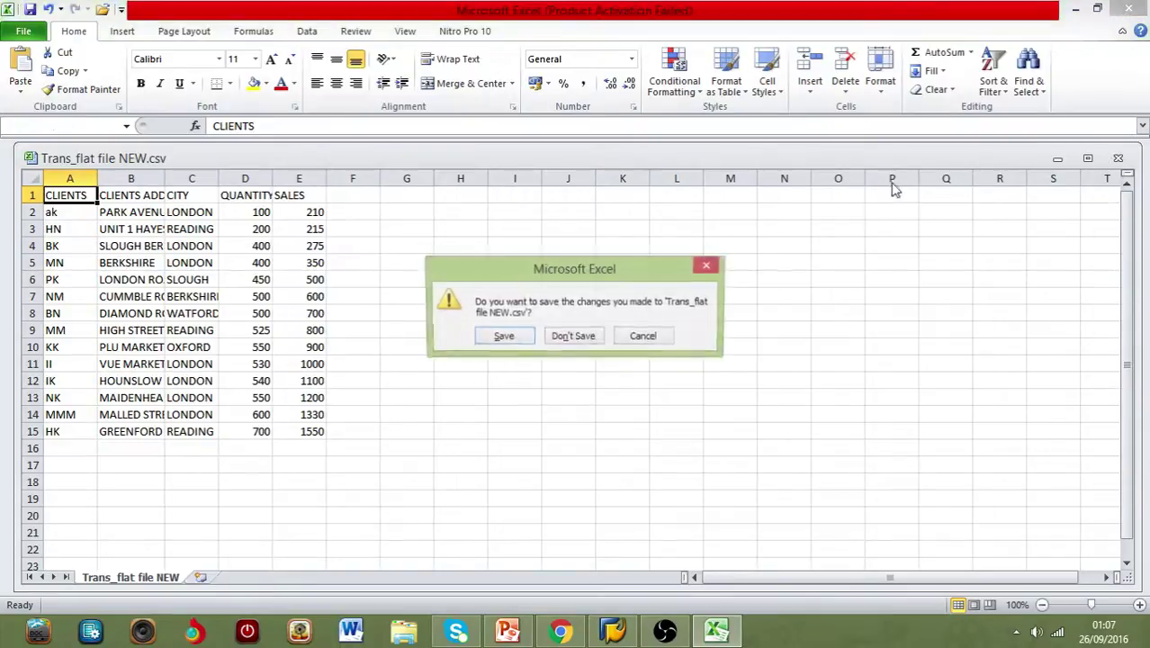
click(565, 339)
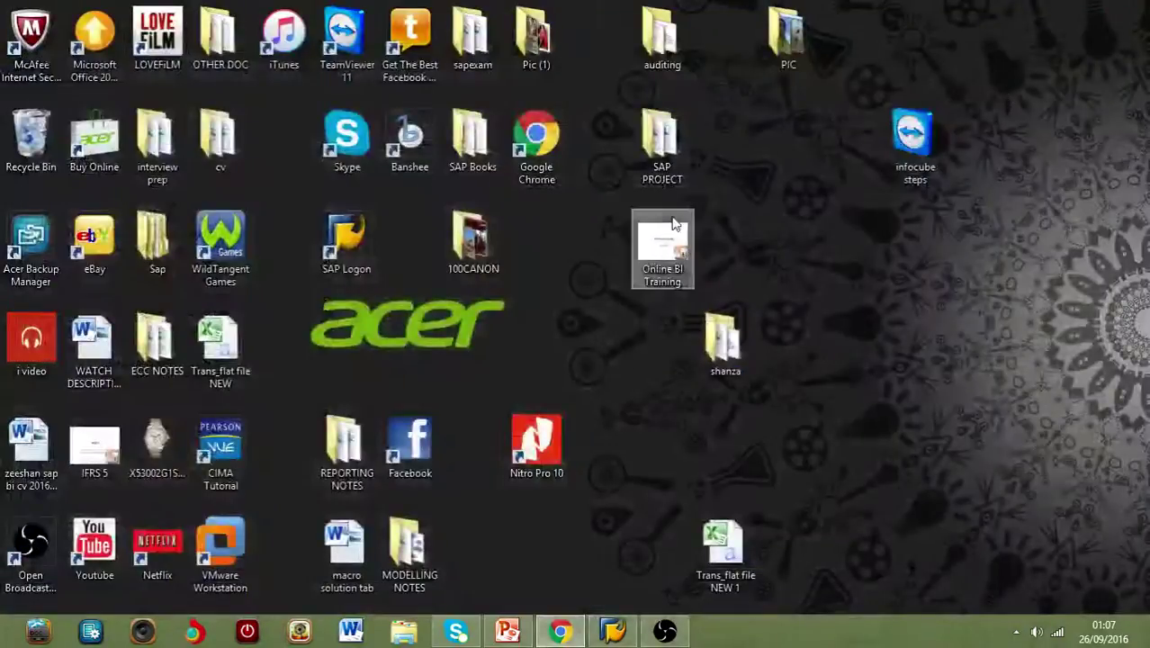
Step: Log on to the BI 7.0 system with the saved user, continuing this logon and ending other sessions
click(331, 248)
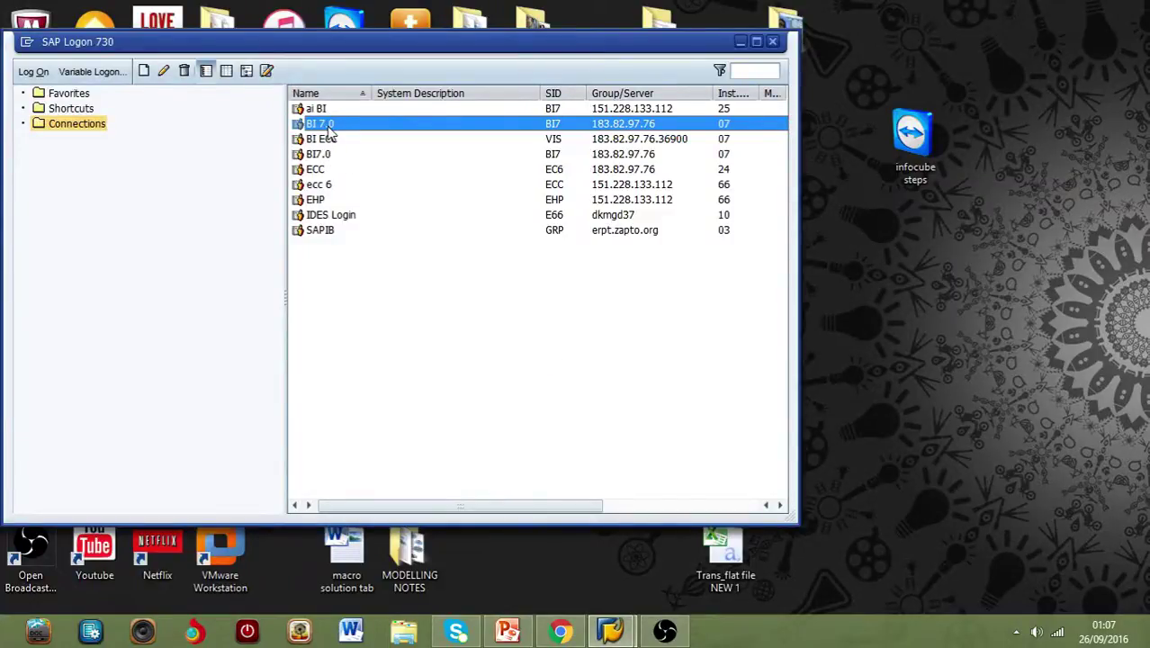
key(Return)
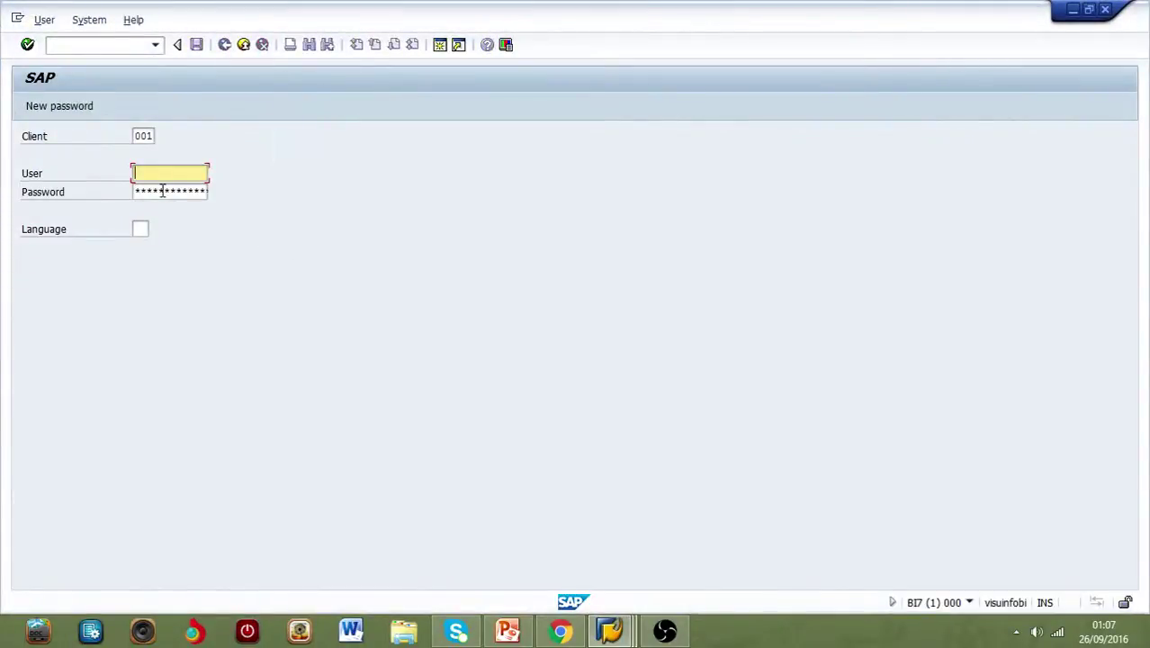
text(zee)
click(161, 190)
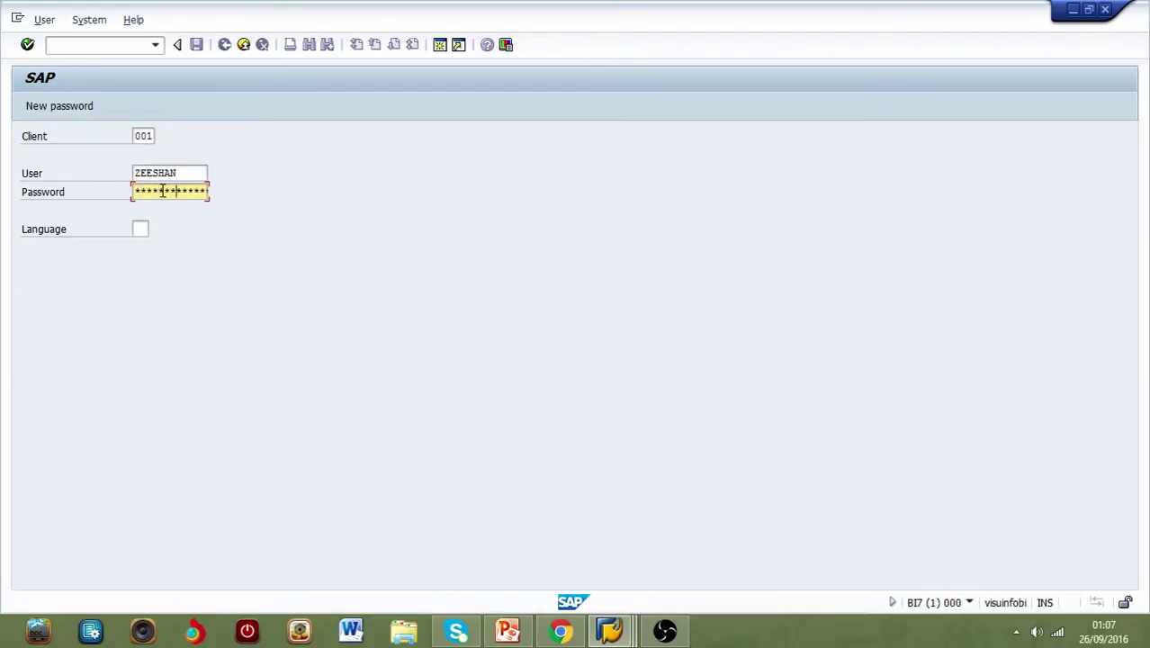
key(Return)
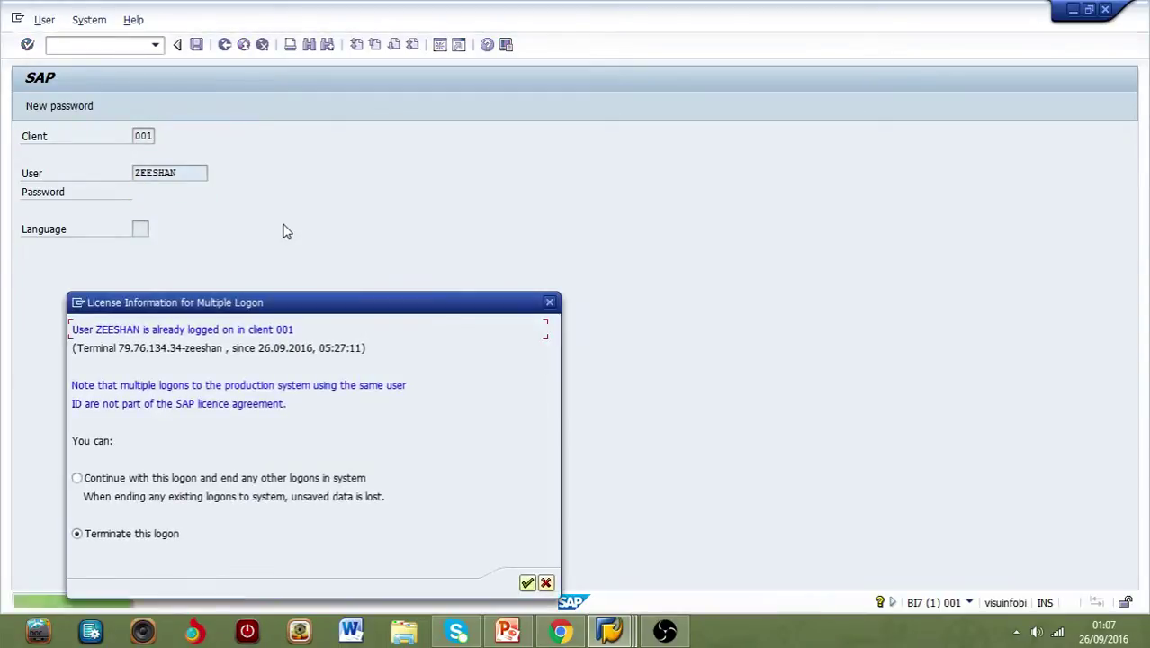
click(76, 478)
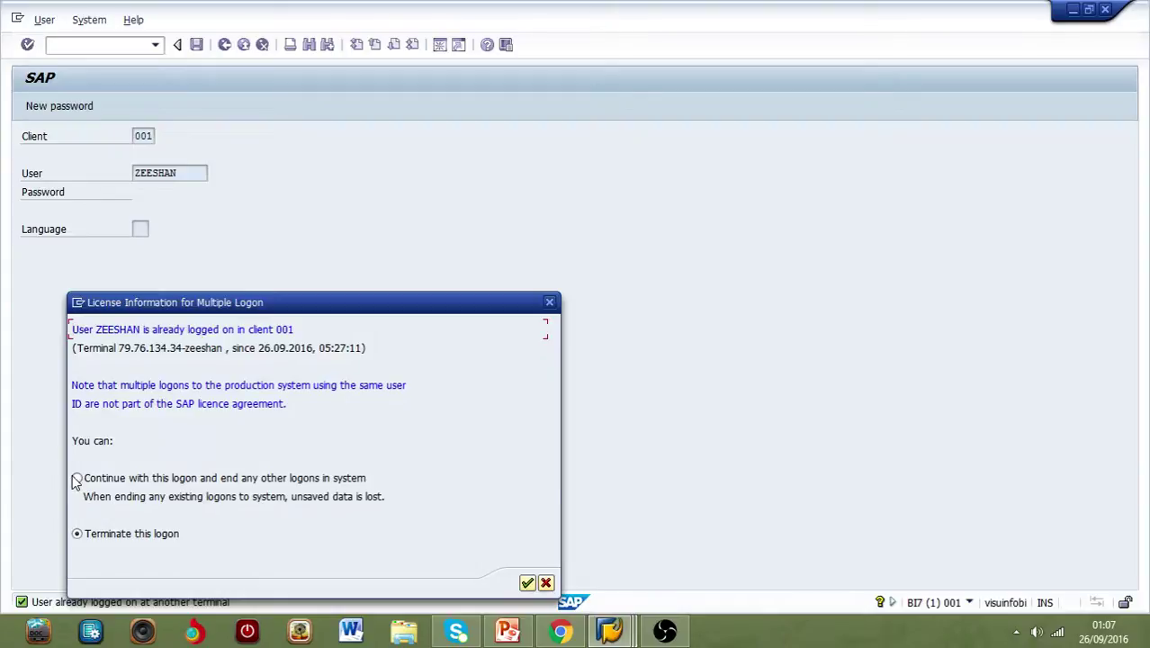
click(526, 583)
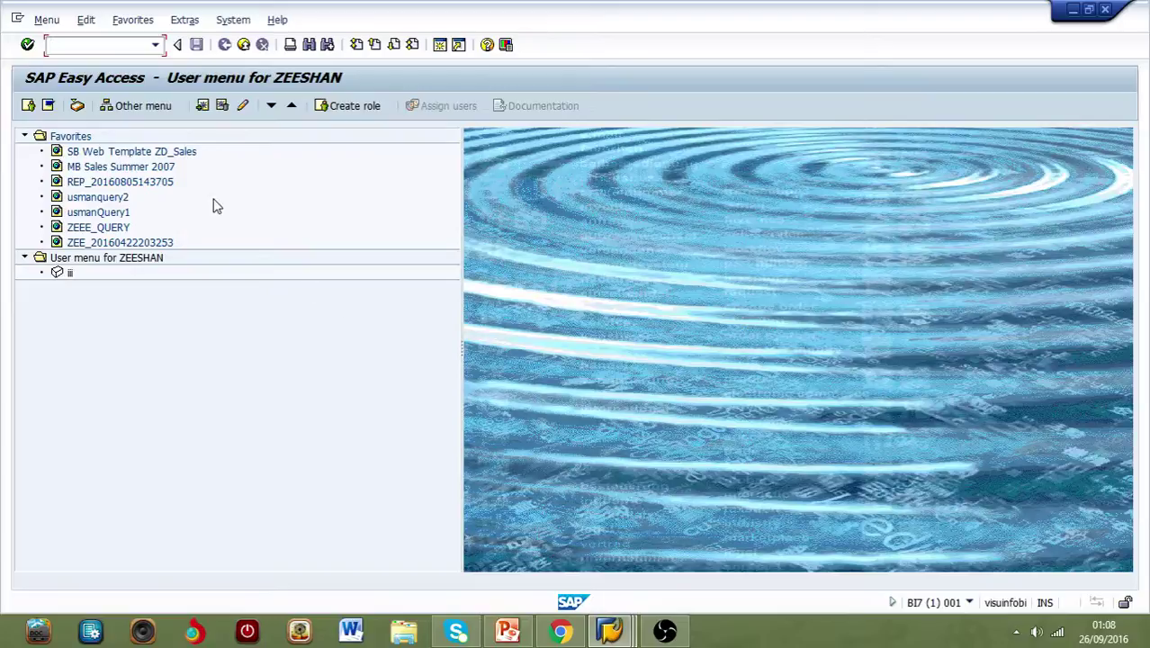
Step: Launch RSA1 and list the Modeling source systems, with FLATFILE (ZFLATFILE) highlighted
text(rsa1)
key(Return)
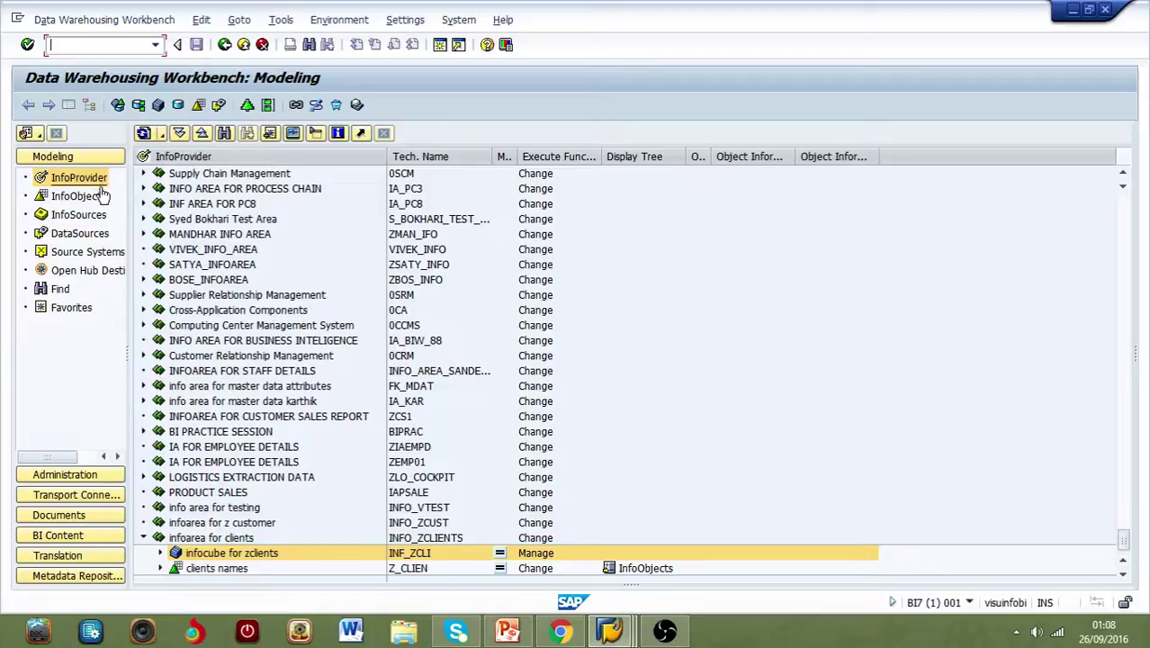
click(103, 252)
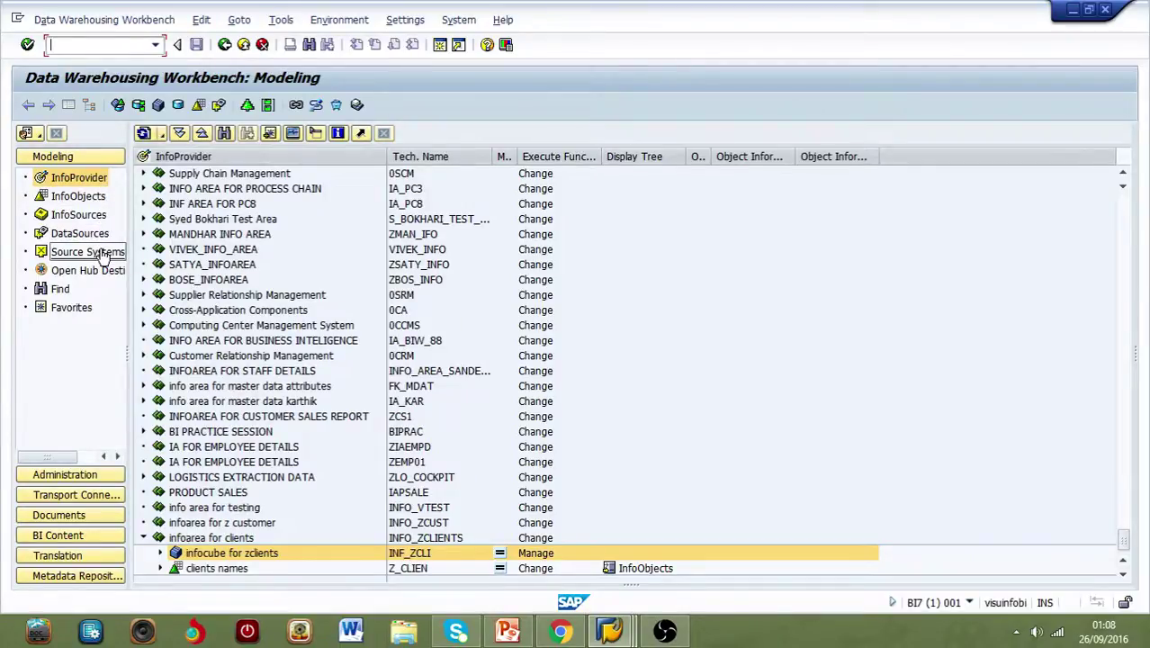
click(102, 255)
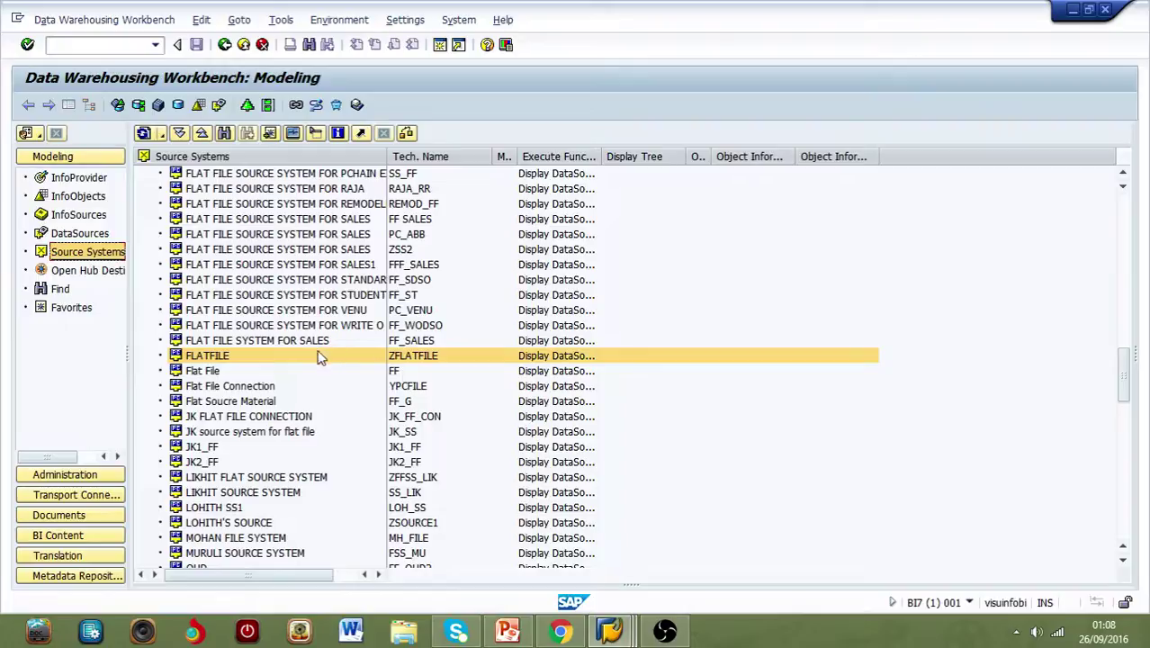
Step: Under FLATFILE DataSources, create application component com_zee described as 'application component zee test'
double_click(220, 358)
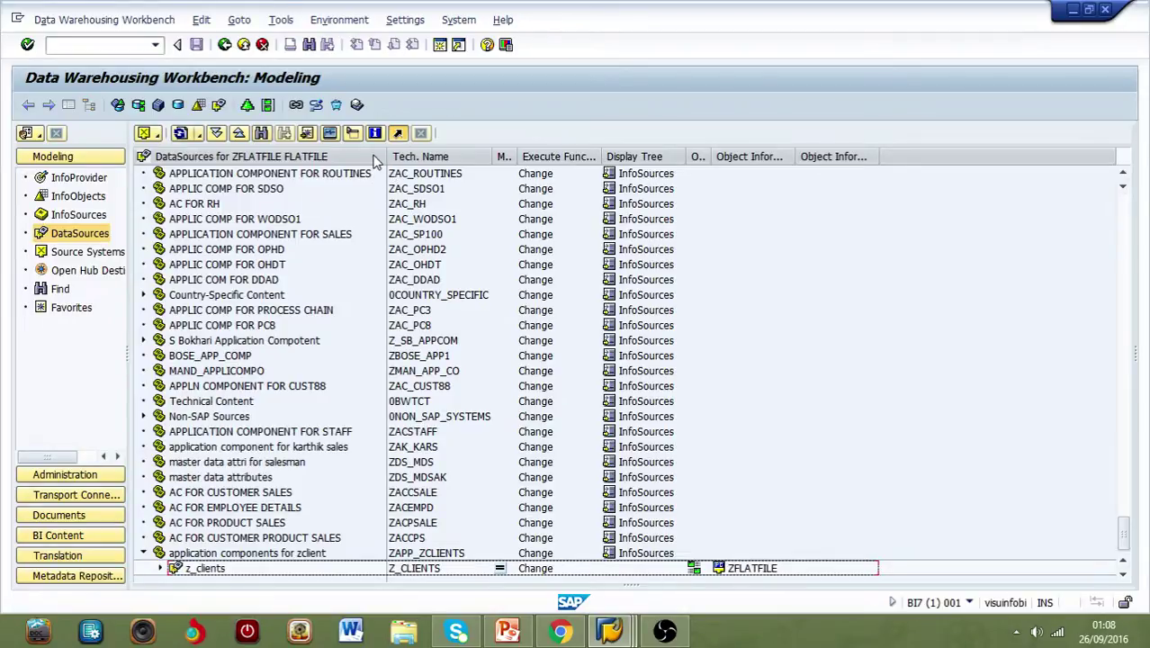
right_click(387, 160)
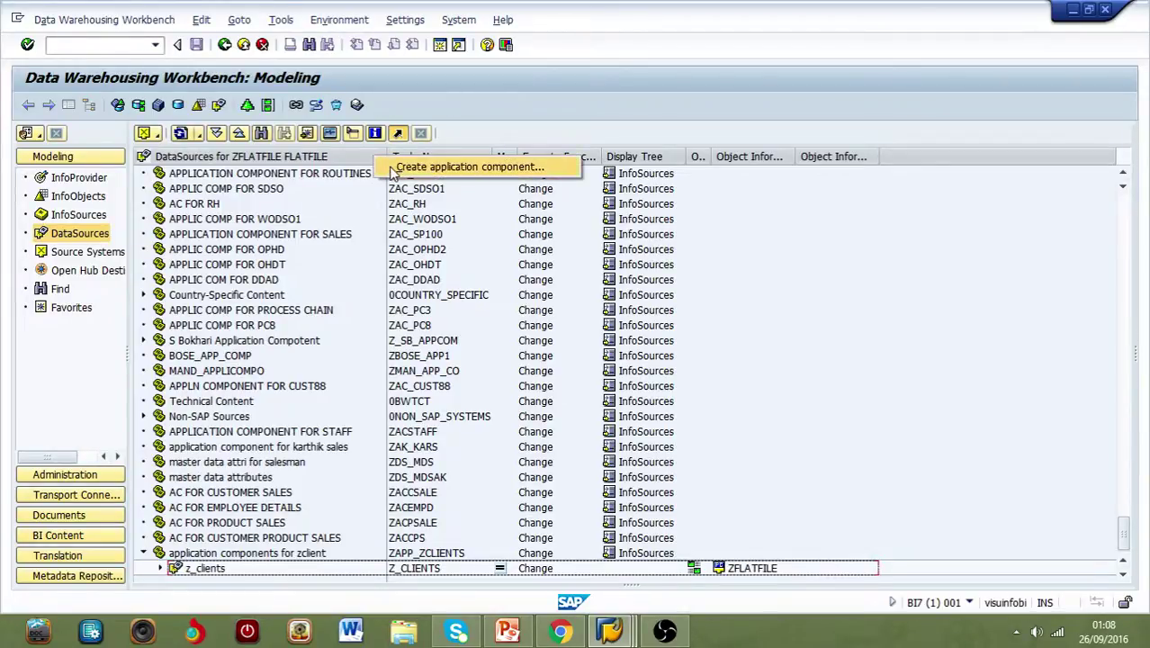
click(401, 167)
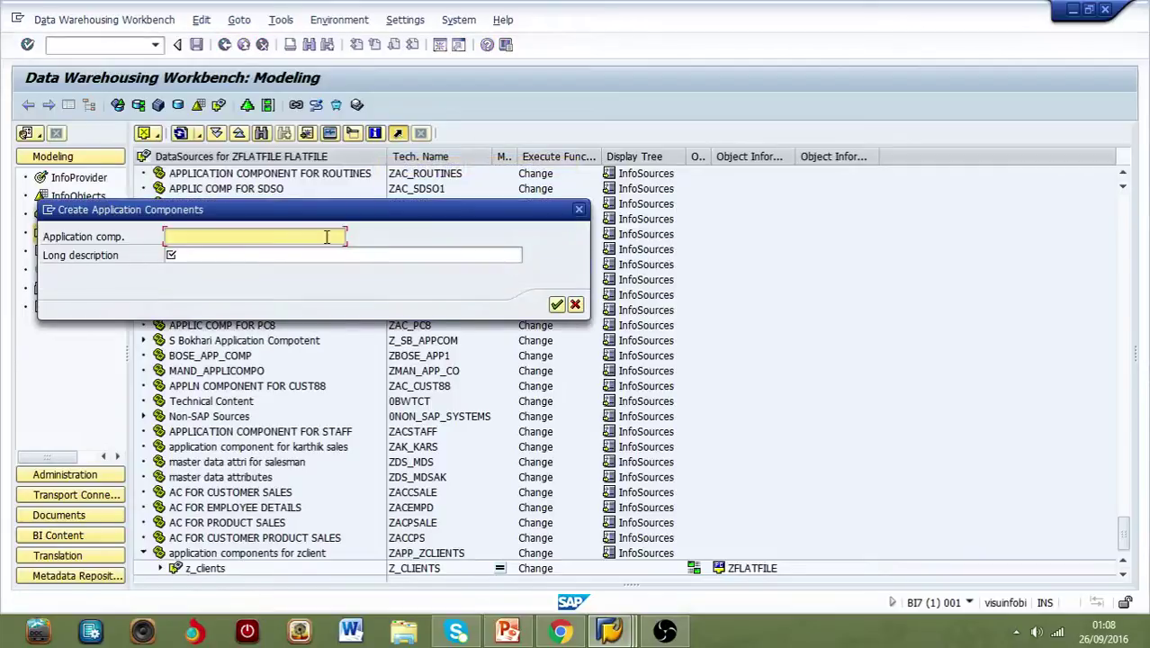
text(com_zee)
click(311, 250)
text(applicatio)
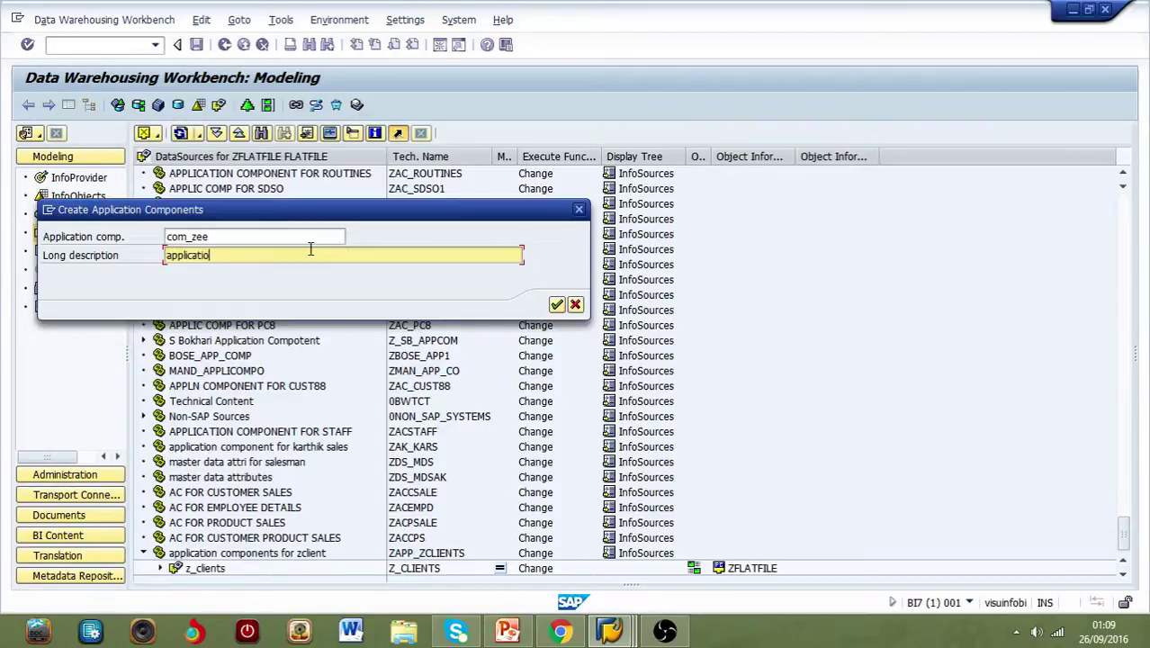
text(n c)
text(ompo)
text(nent zee test)
click(548, 304)
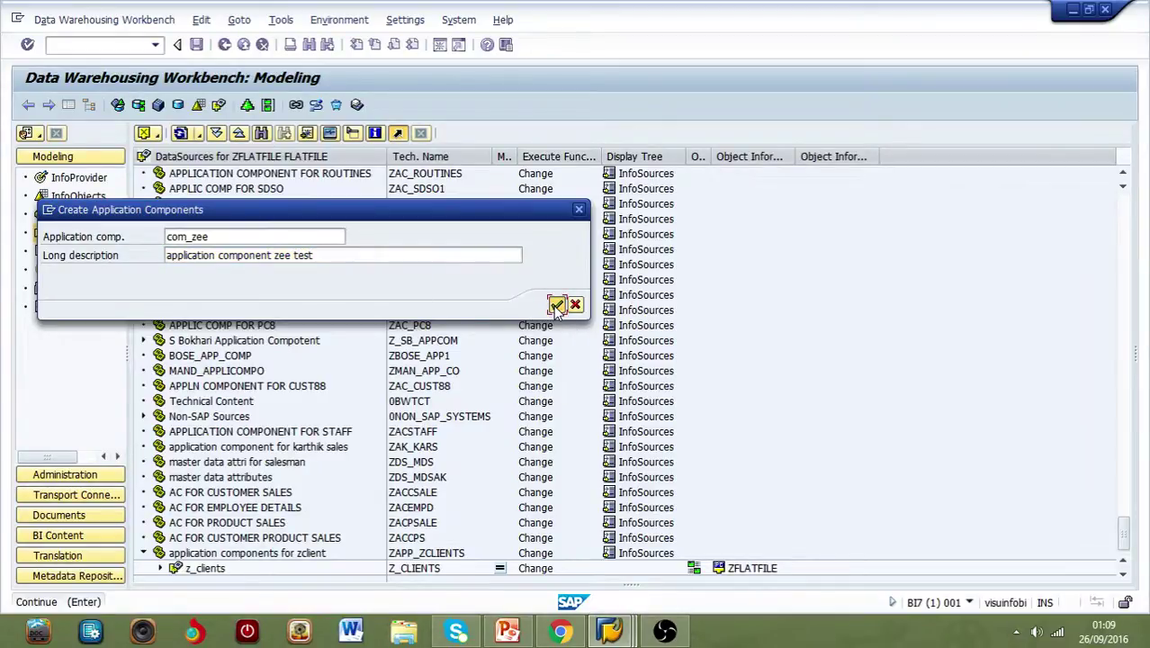
click(554, 304)
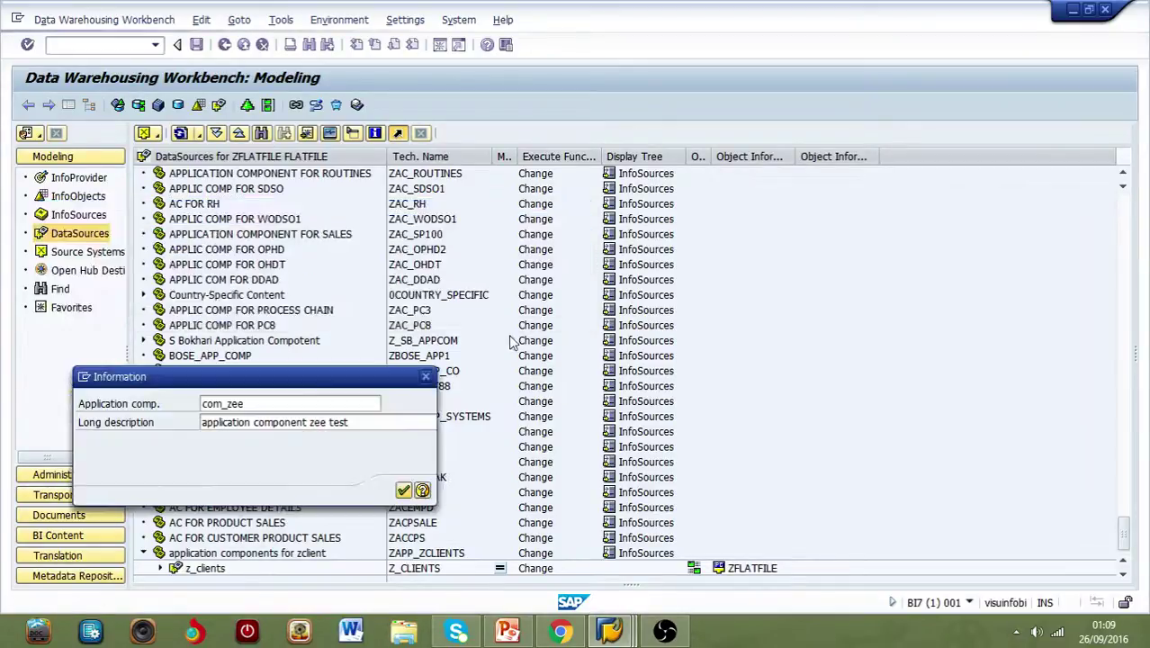
Step: Dismiss the foreign-namespace notice and locate the new zee test application component
click(404, 492)
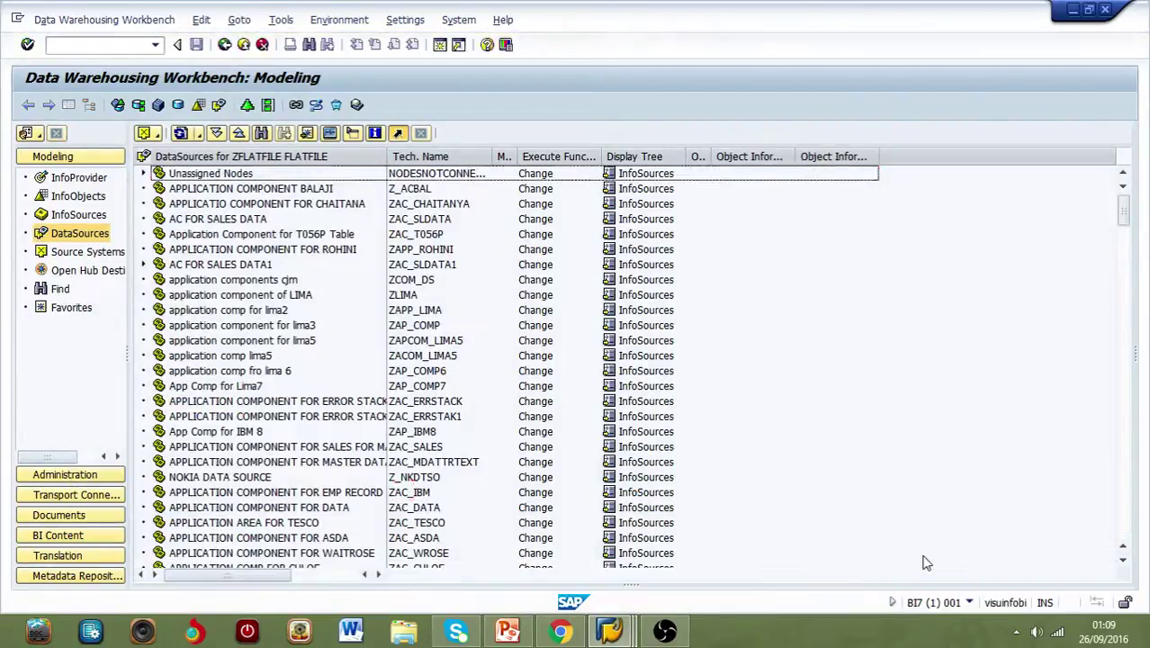
click(1124, 560)
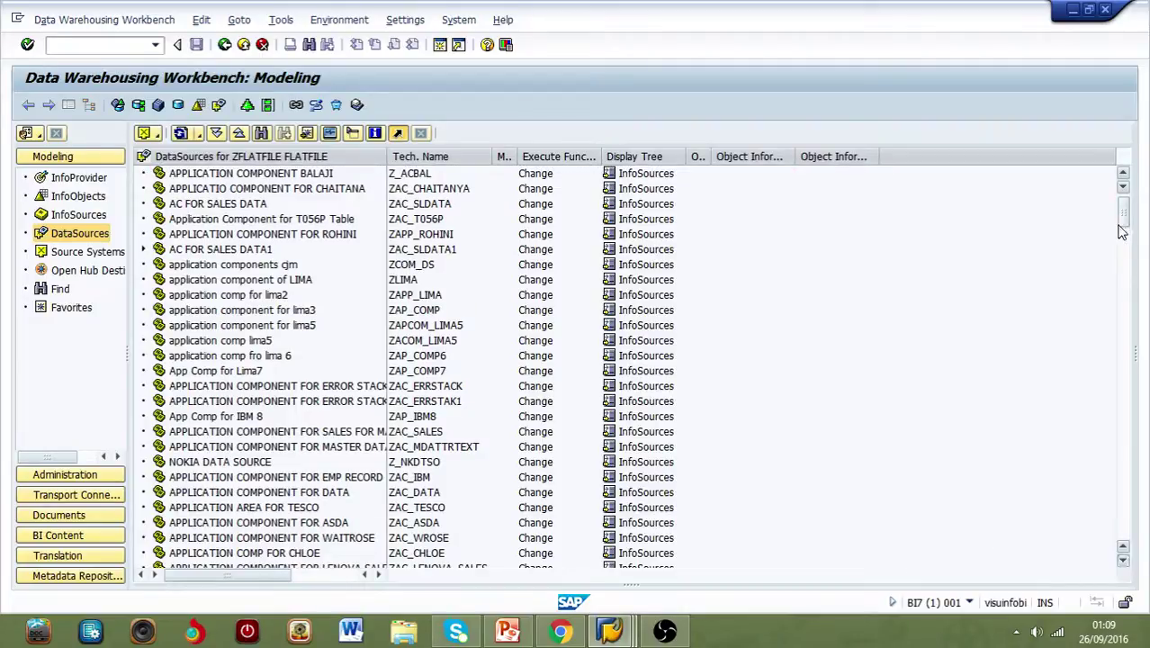
mouse_move(1123, 212)
mouse_down()
mouse_move(1136, 383)
mouse_move(1126, 540)
mouse_up()
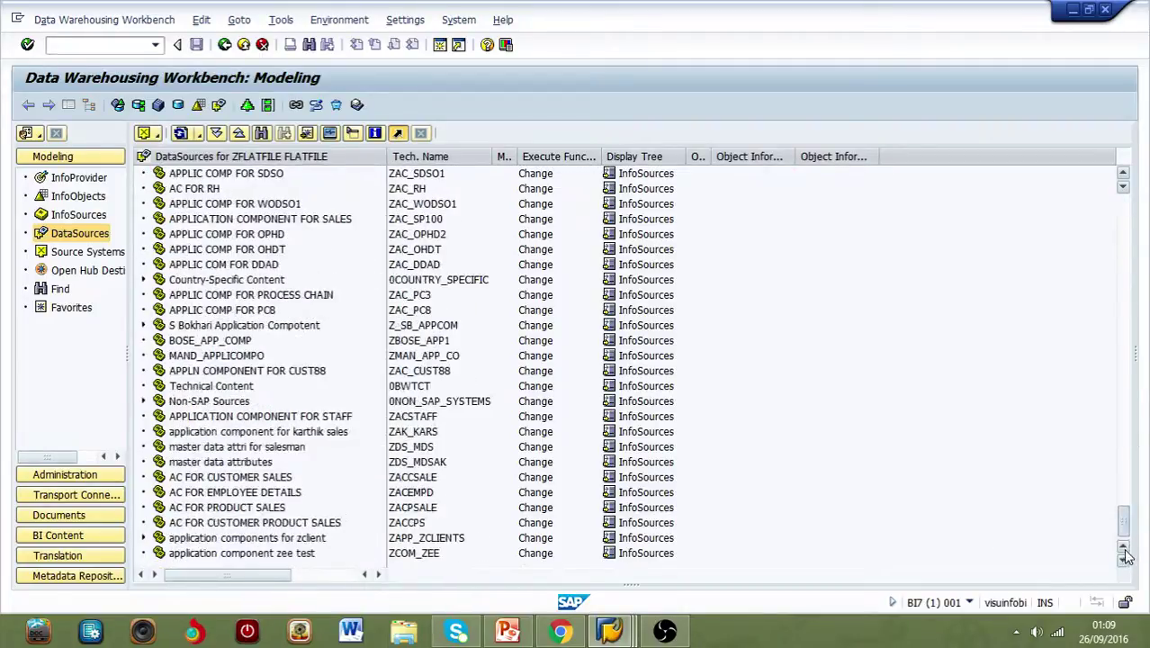
click(279, 559)
Step: Create DataSource Z_ZEECLIENT with data type Transaction Data under the zee test component
right_click(281, 565)
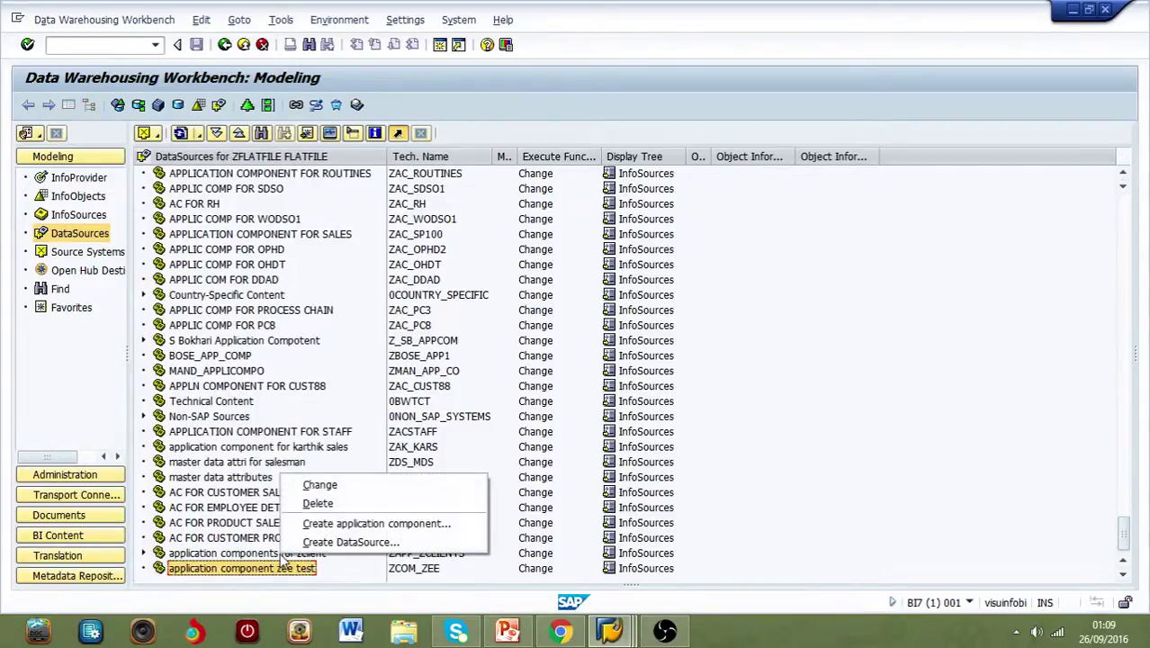
click(365, 545)
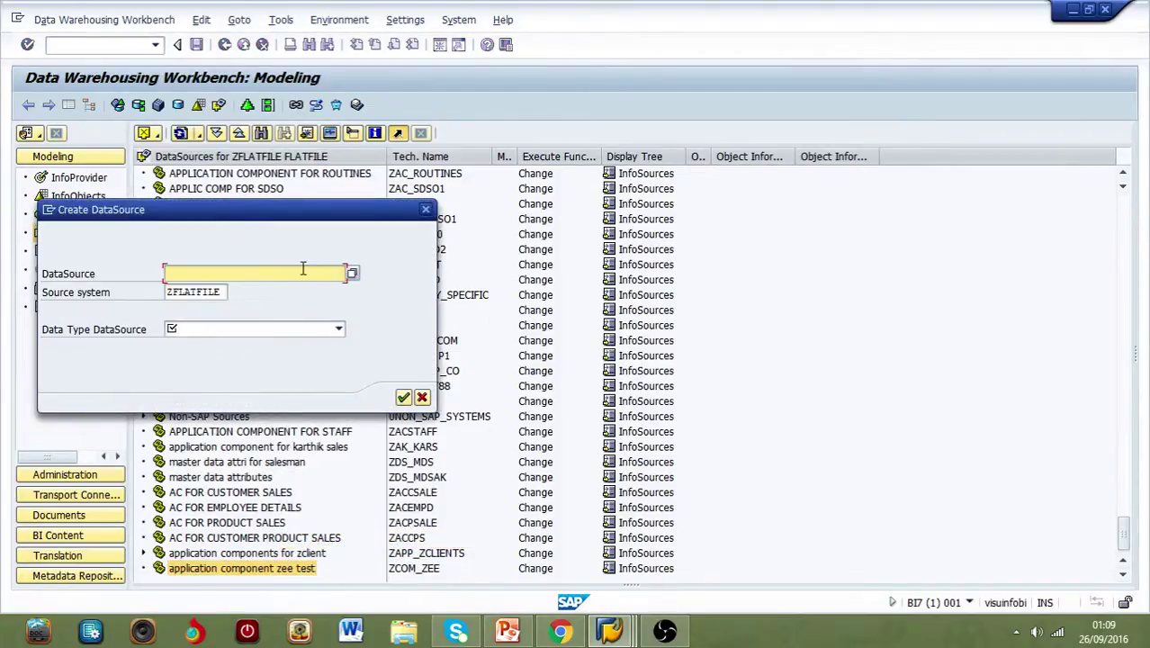
text(z)
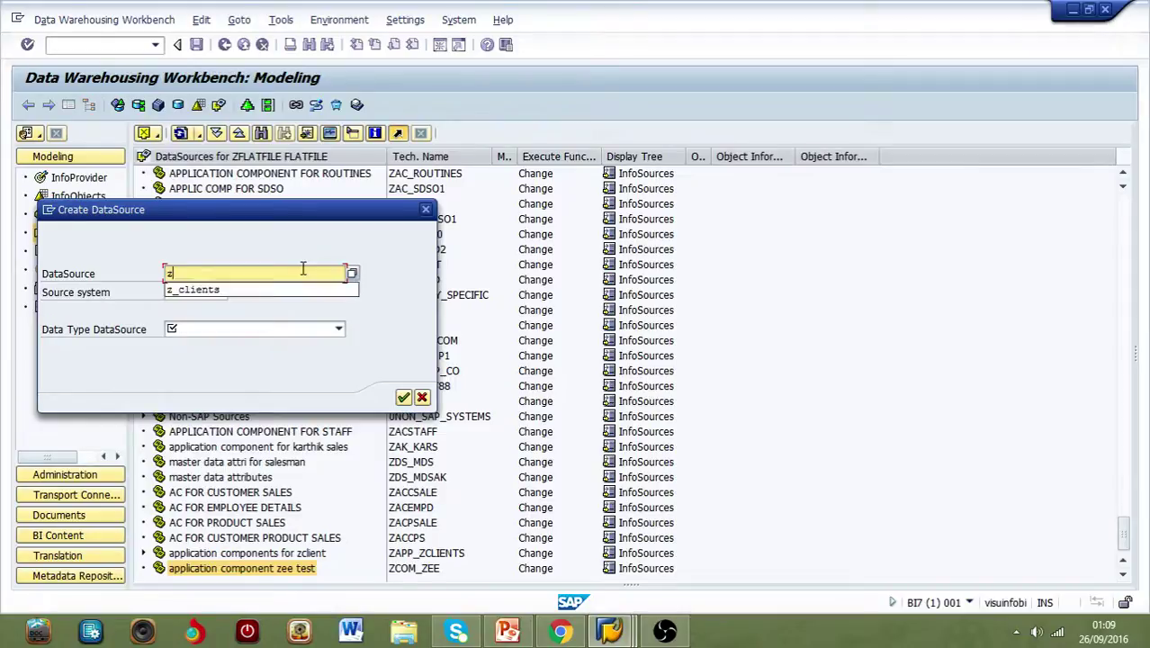
text(_)
text(zee)
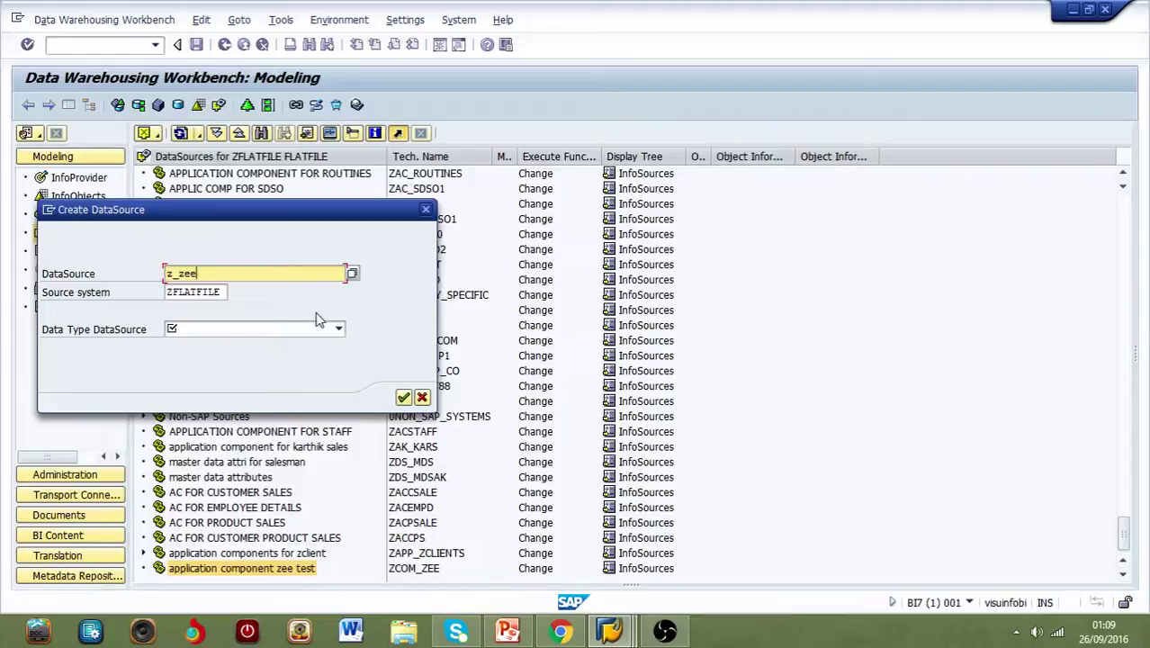
text(client)
click(339, 331)
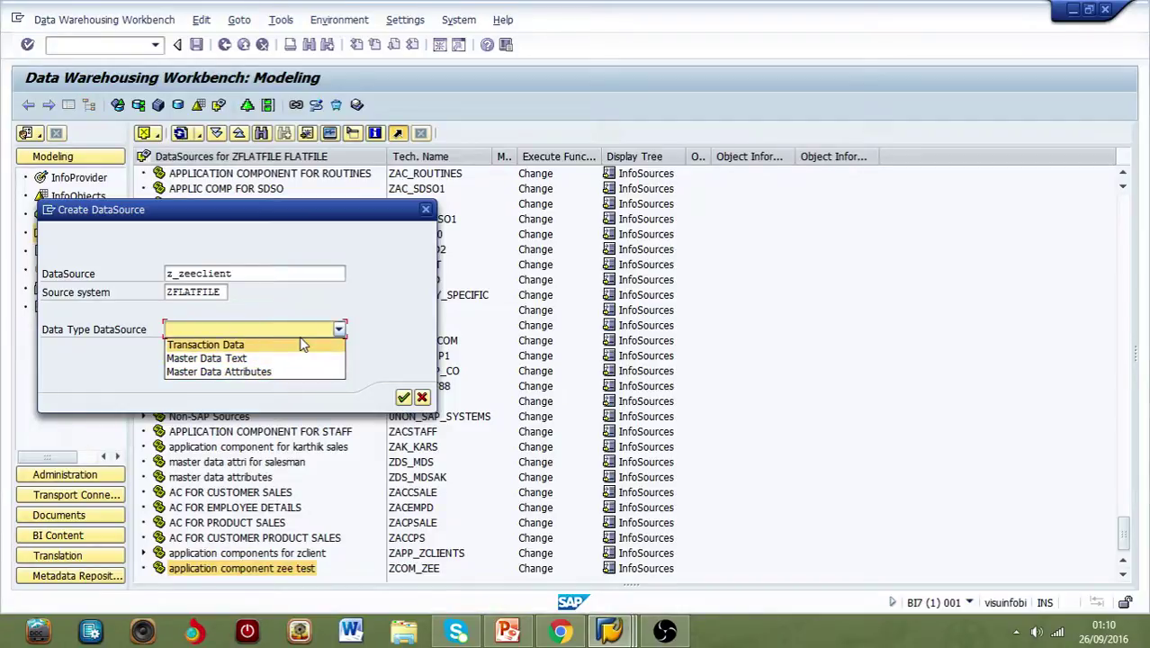
key(Escape)
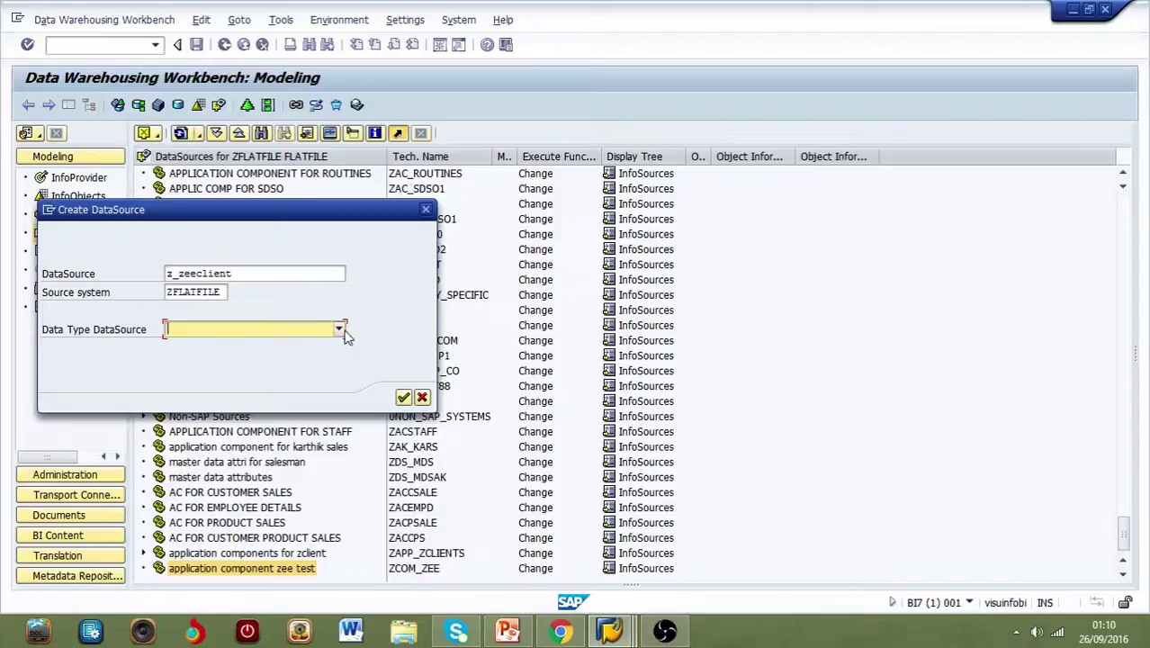
click(340, 330)
click(313, 347)
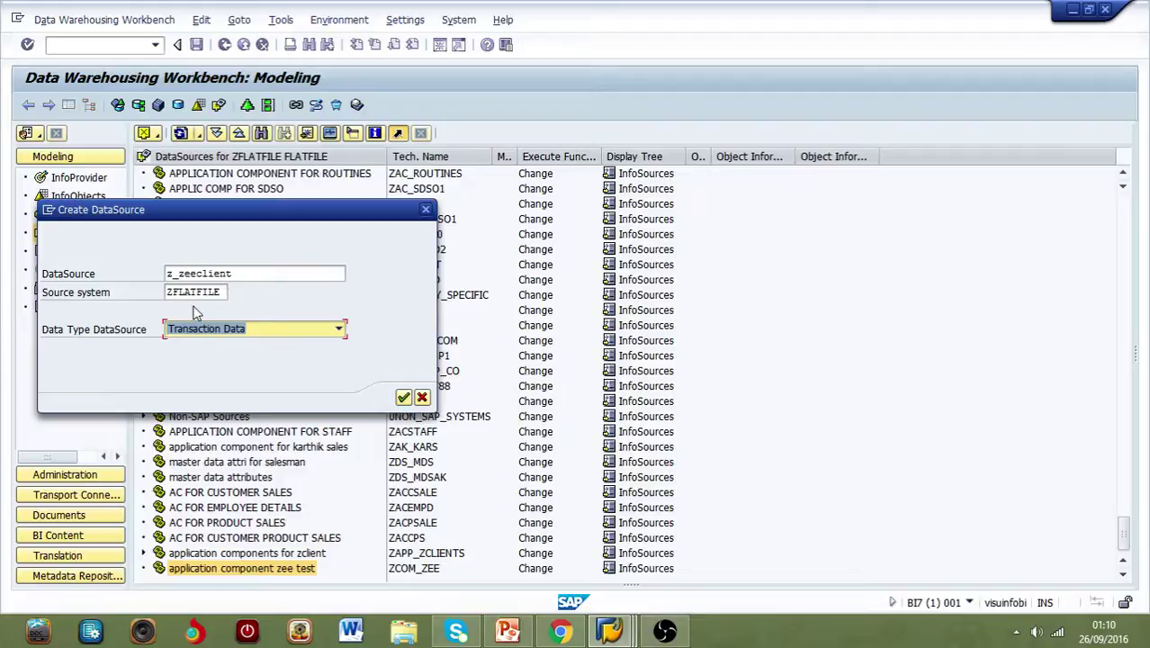
click(406, 402)
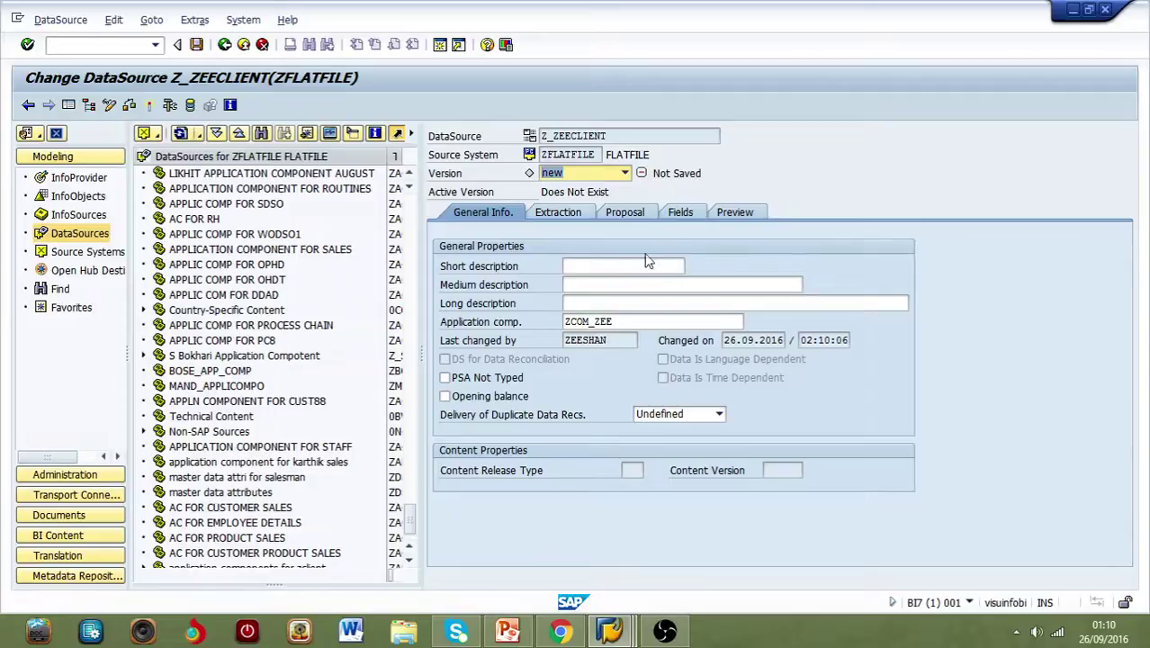
Step: Enter short description 'data source zee', medium 'ds zee', and long 'data source for clients testing'
click(604, 263)
text(d)
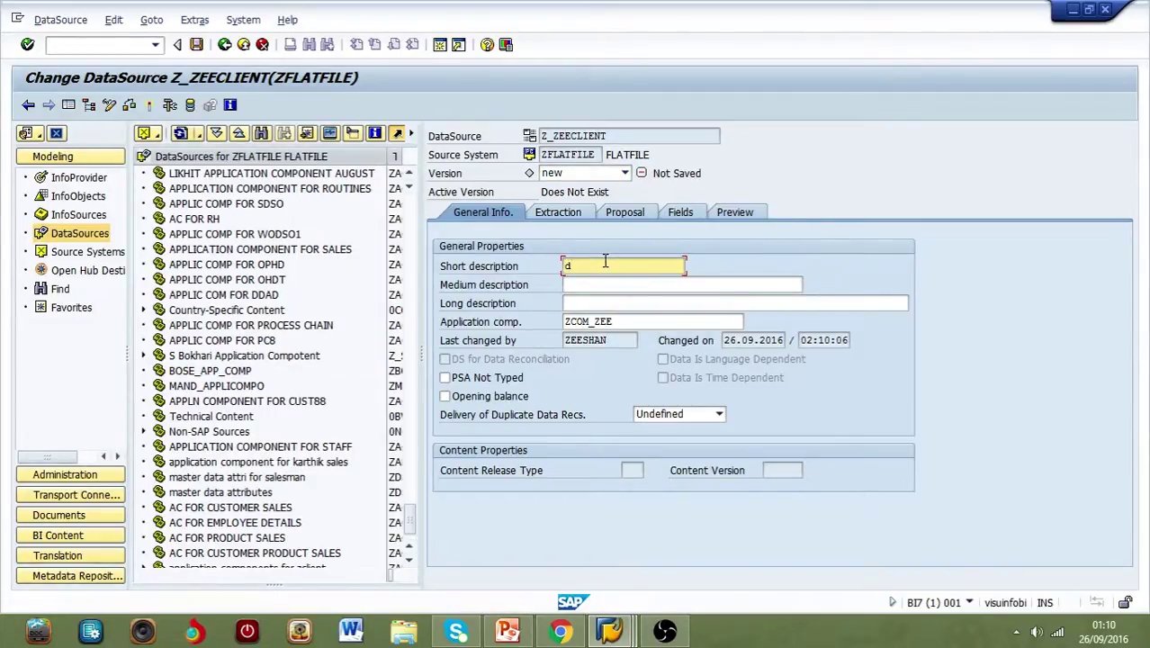
text(ata sou)
text(rce z)
text(ee)
click(614, 284)
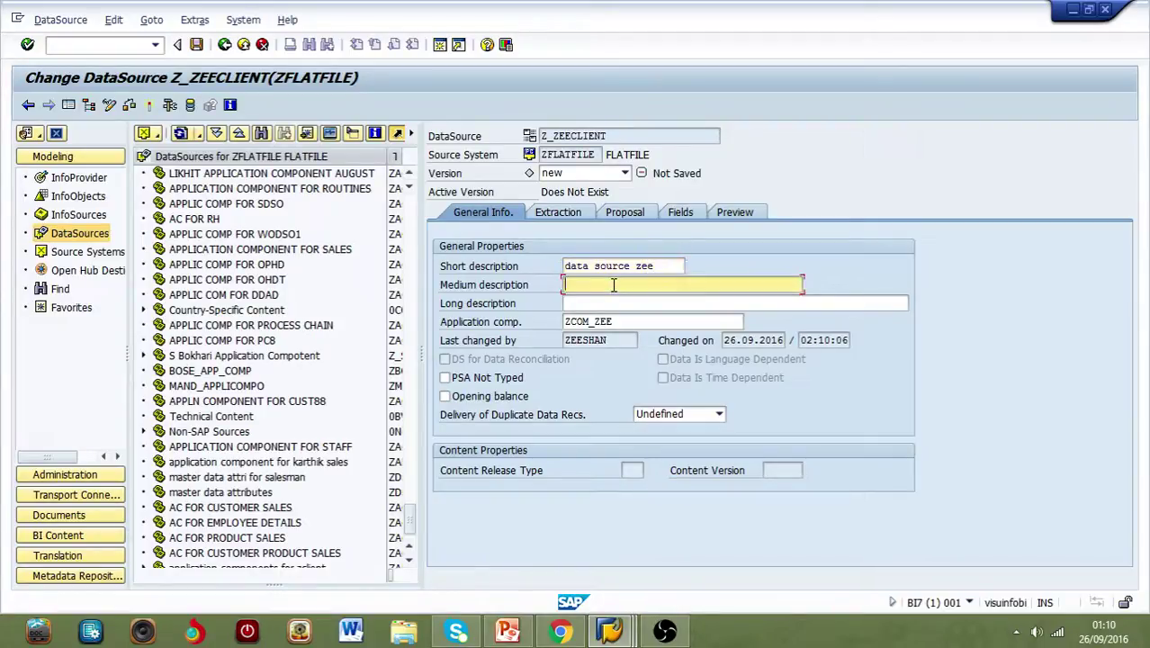
text(ds z)
text(ee)
click(609, 301)
text(ata source)
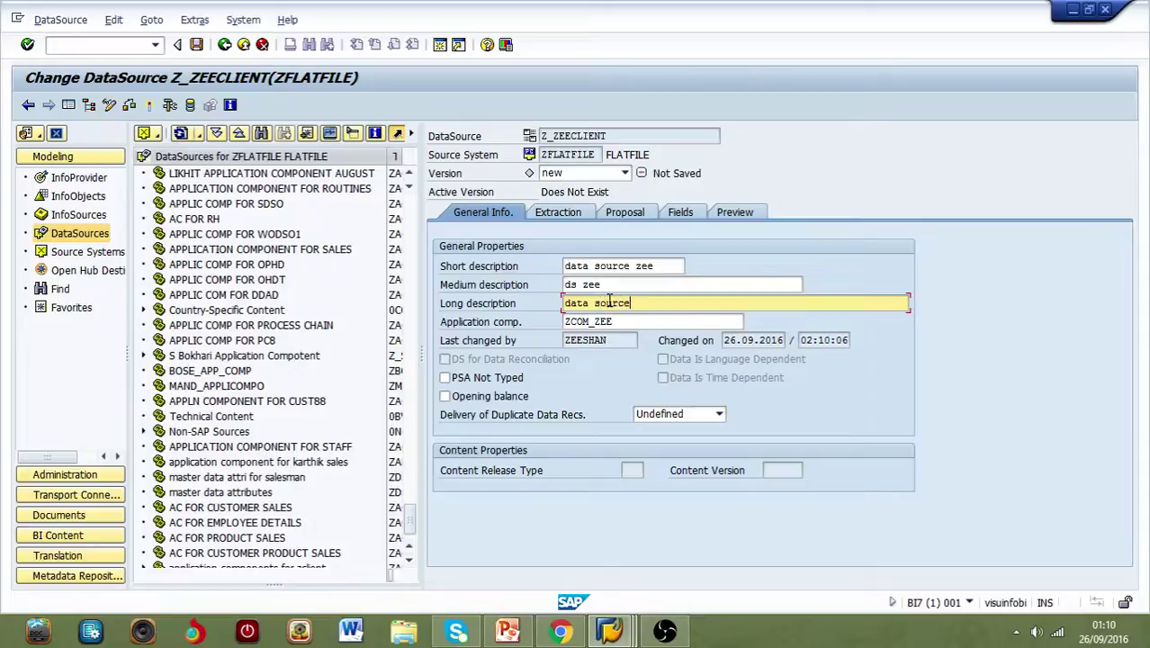
text( for c)
text(ilents test)
text(ing)
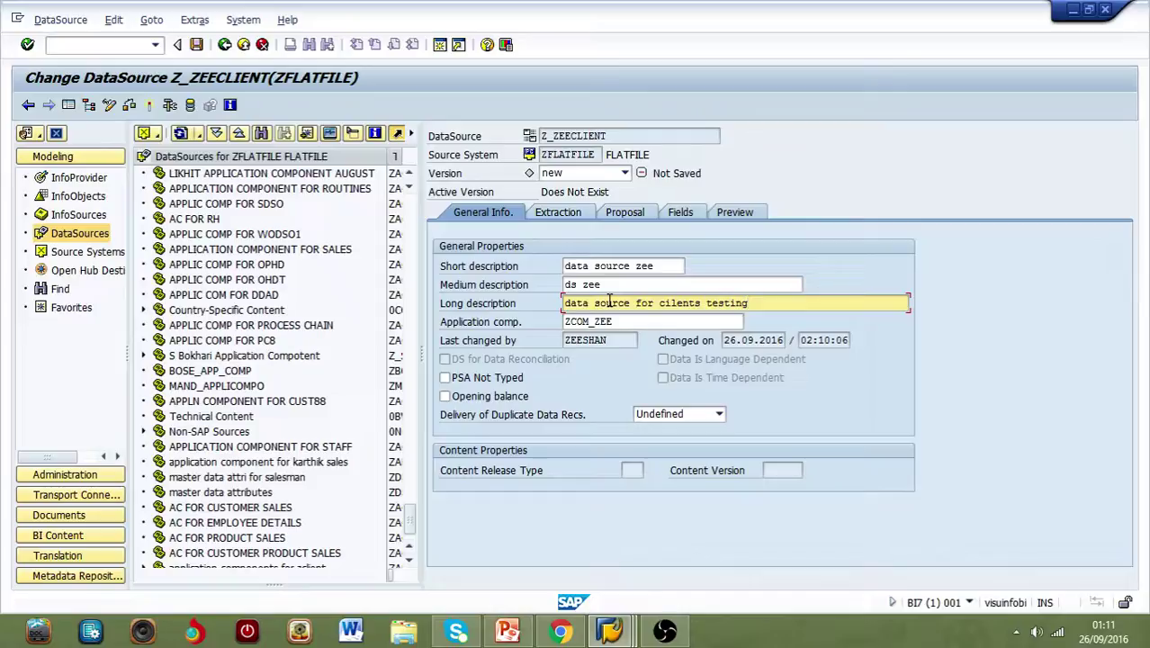
Step: Set the extraction source file to Trans_flat file NEW.csv on the desktop
click(573, 215)
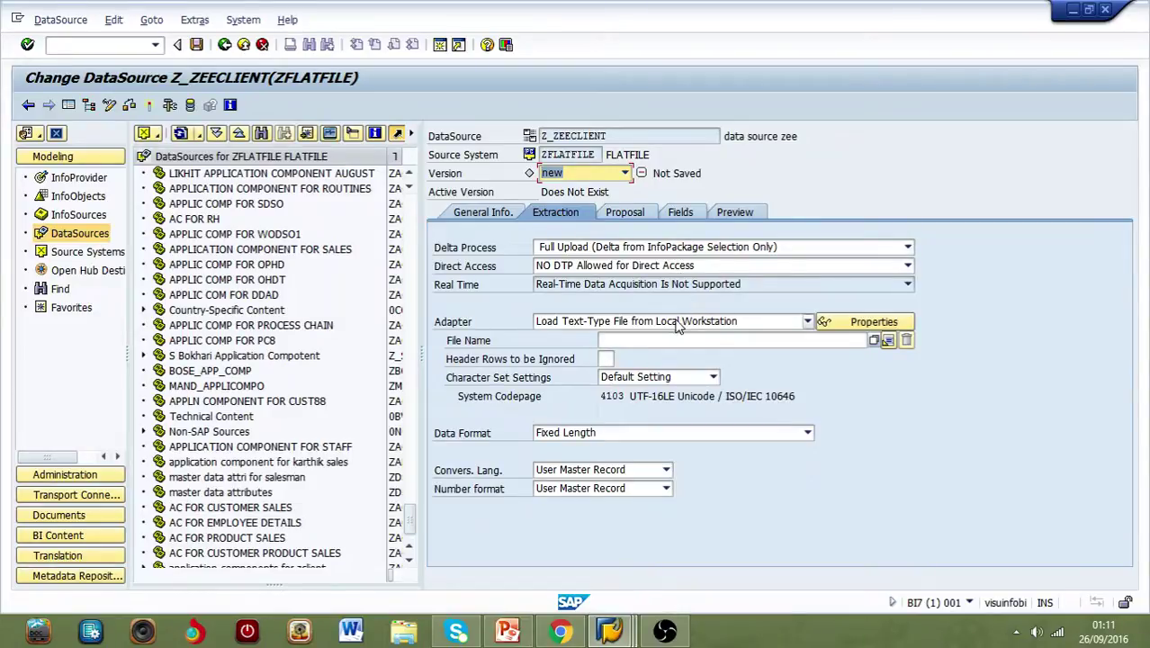
click(875, 343)
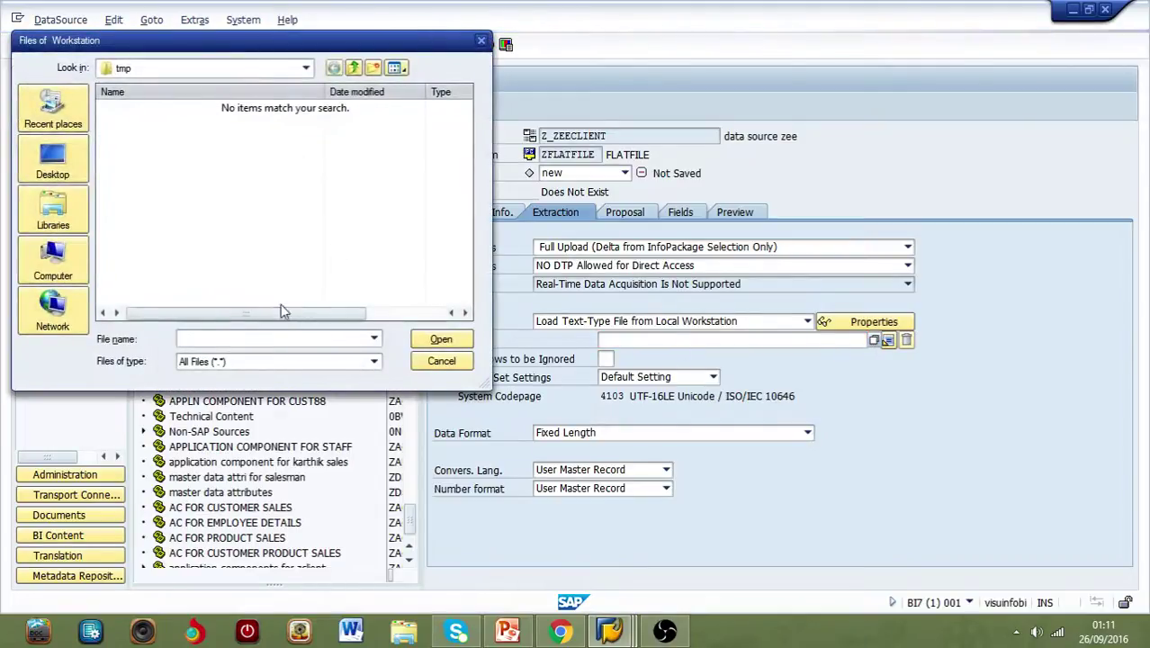
click(54, 176)
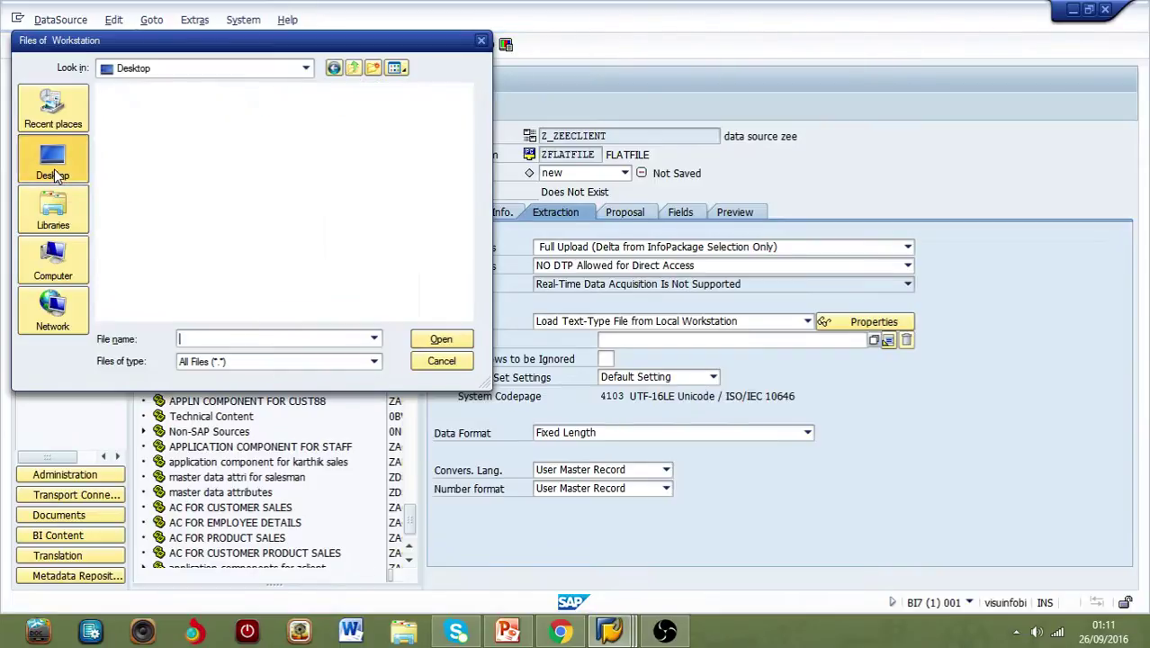
scroll(467, 256, down, 2)
scroll(467, 256, down, 2)
scroll(467, 255, down, 2)
scroll(467, 255, down, 2)
scroll(467, 256, down, 2)
scroll(469, 268, down, 3)
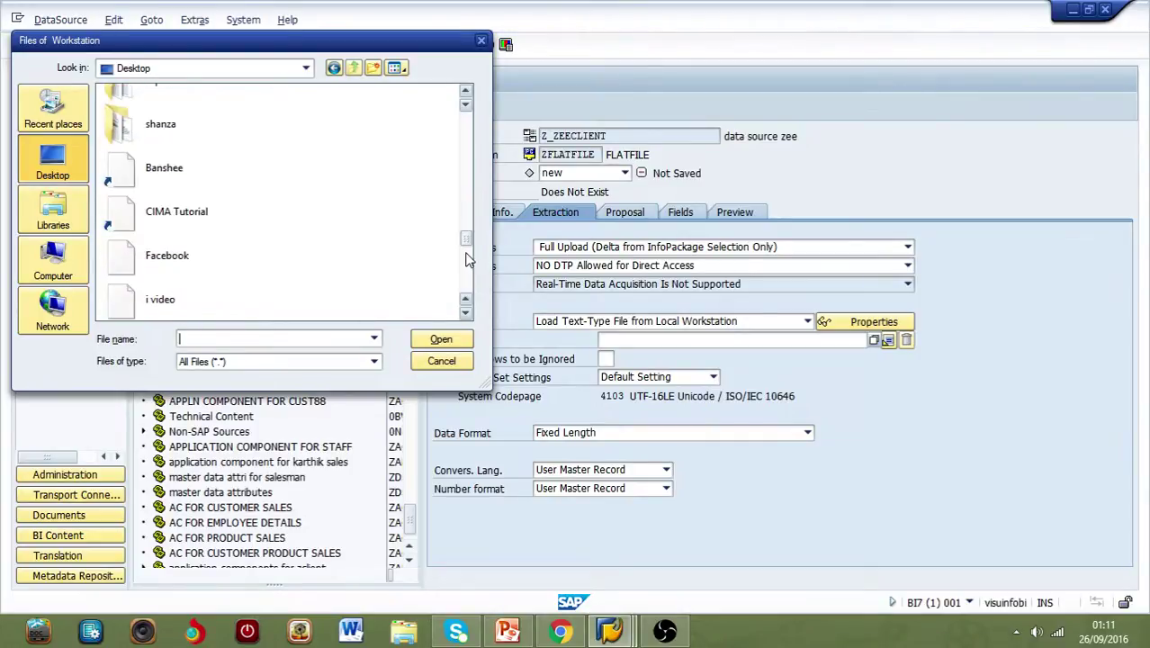
scroll(469, 278, down, 3)
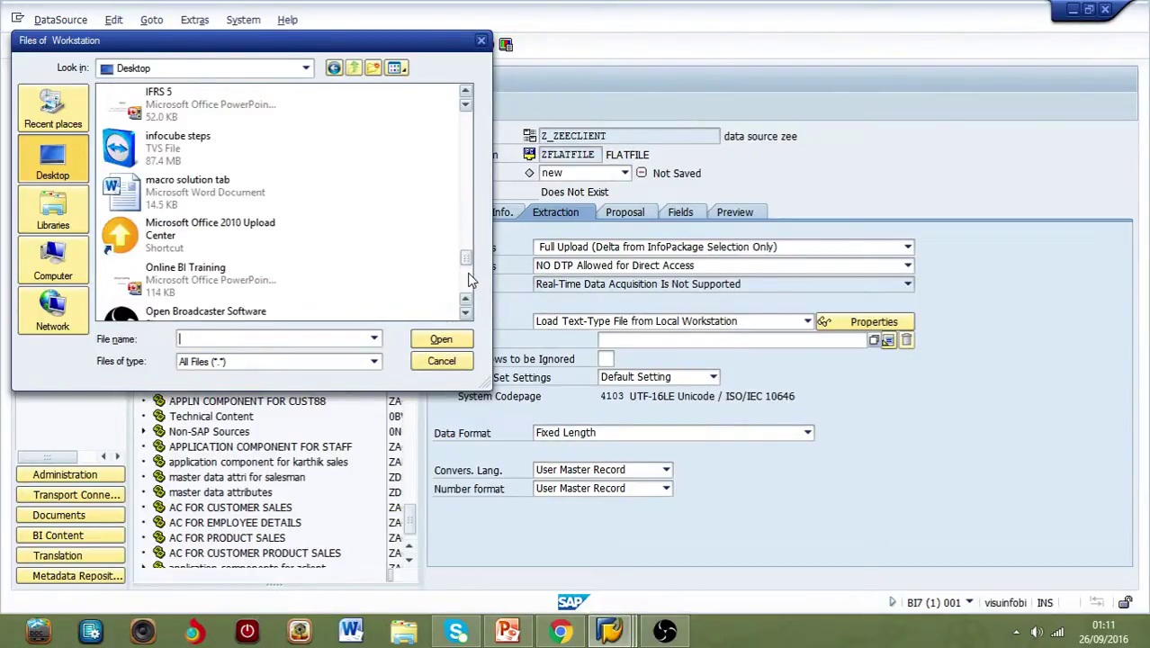
scroll(471, 282, down, 2)
scroll(472, 286, down, 2)
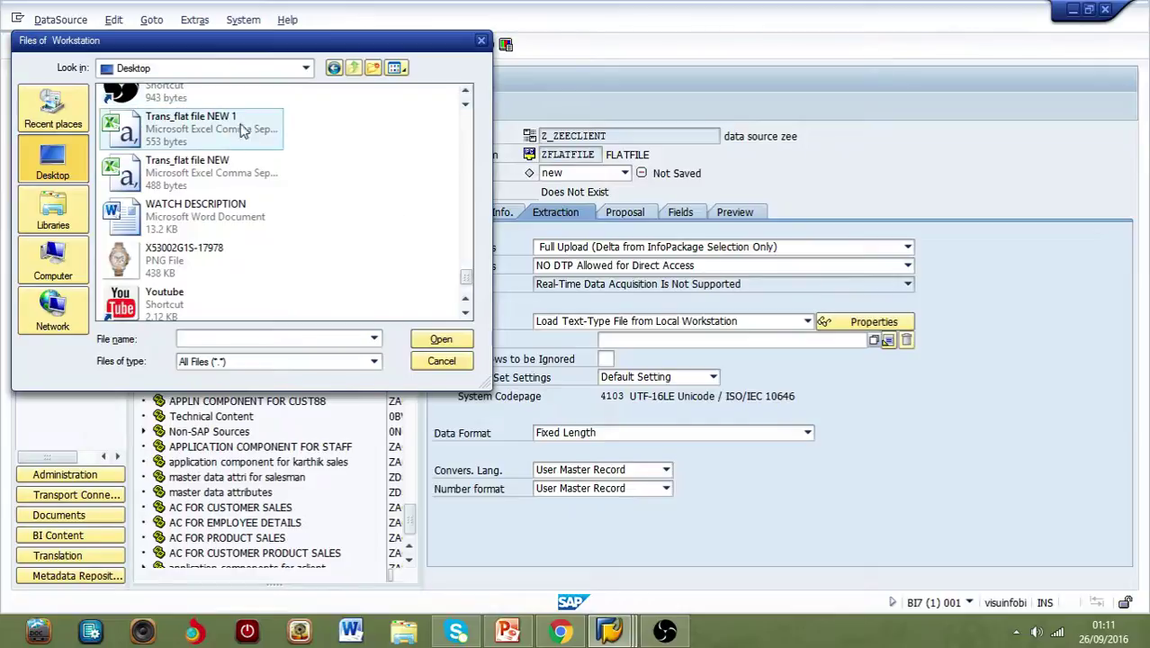
double_click(250, 181)
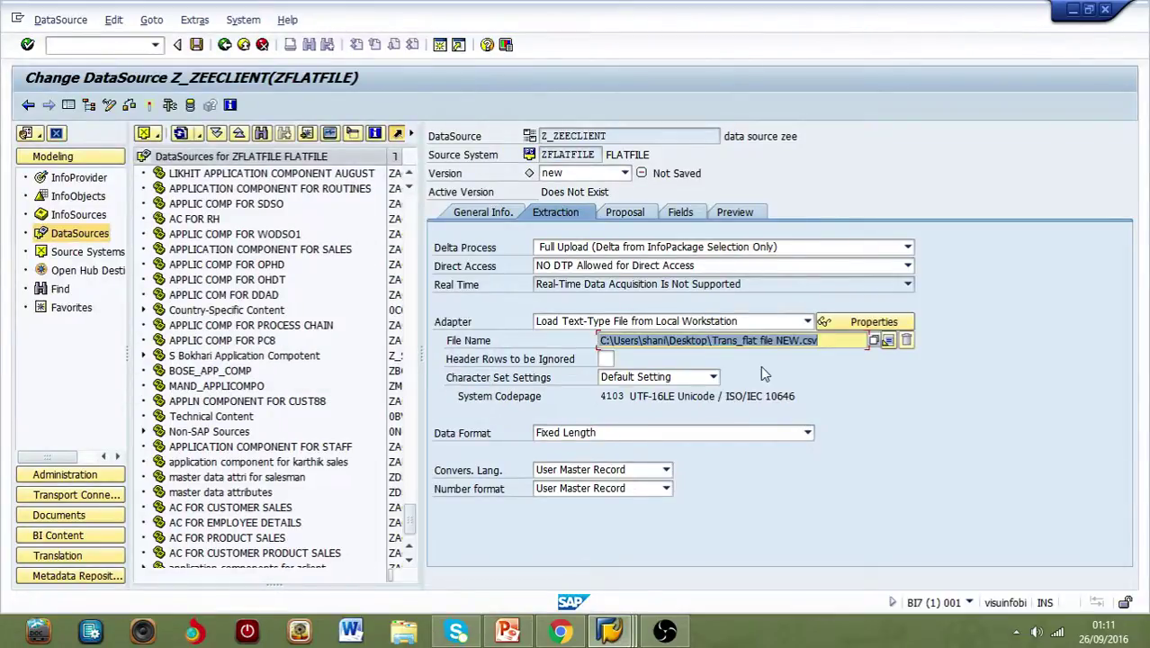
Step: Skip 1 header row and read the file as separator-delimited with a comma separator
click(605, 358)
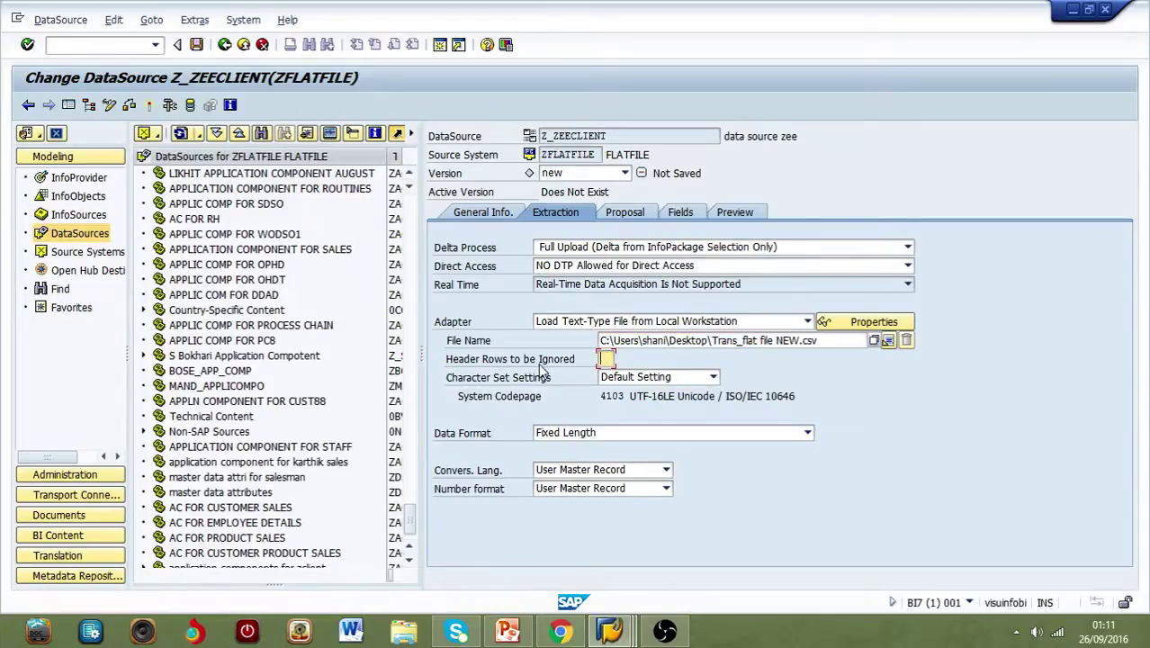
text(1)
click(809, 433)
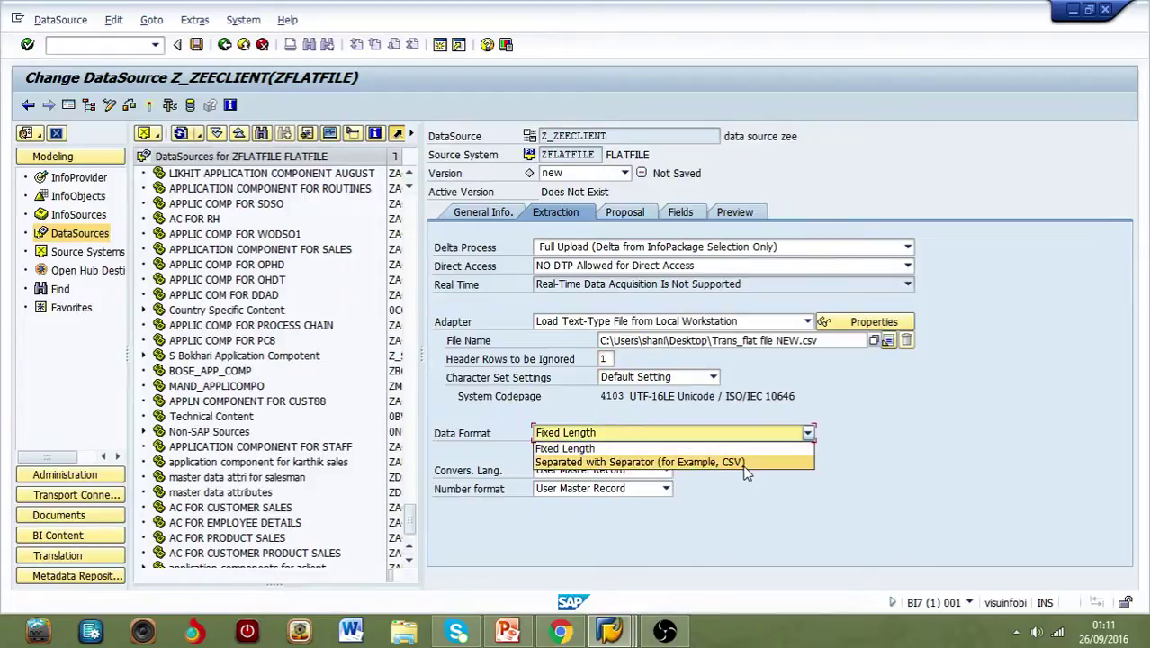
click(692, 462)
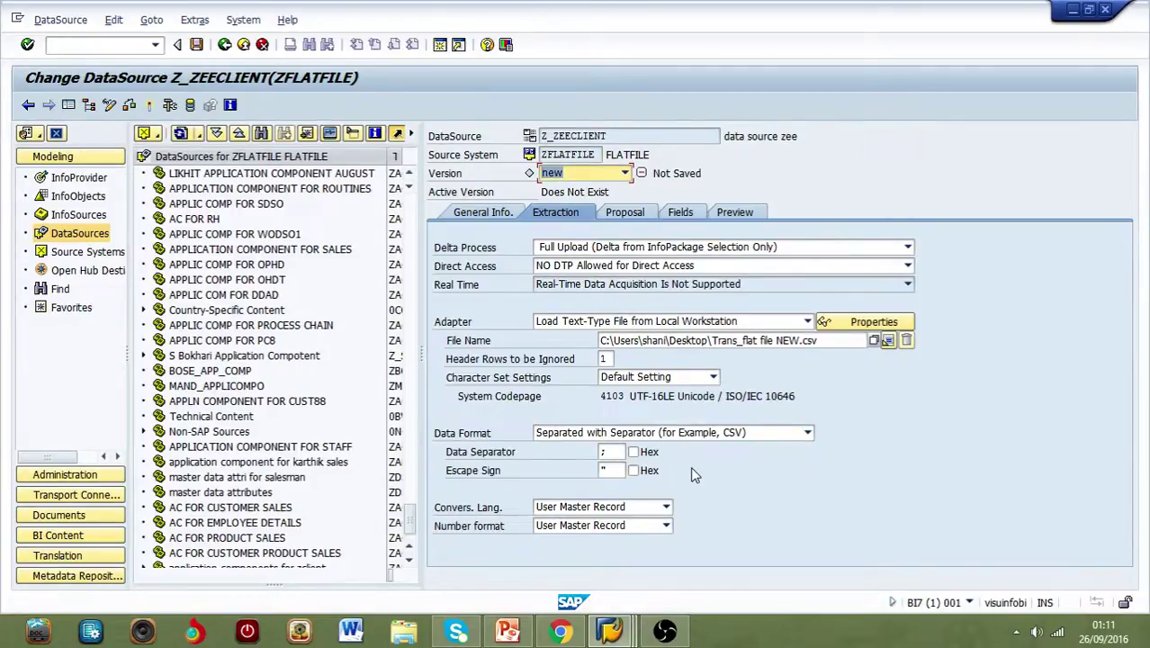
click(606, 453)
text(,)
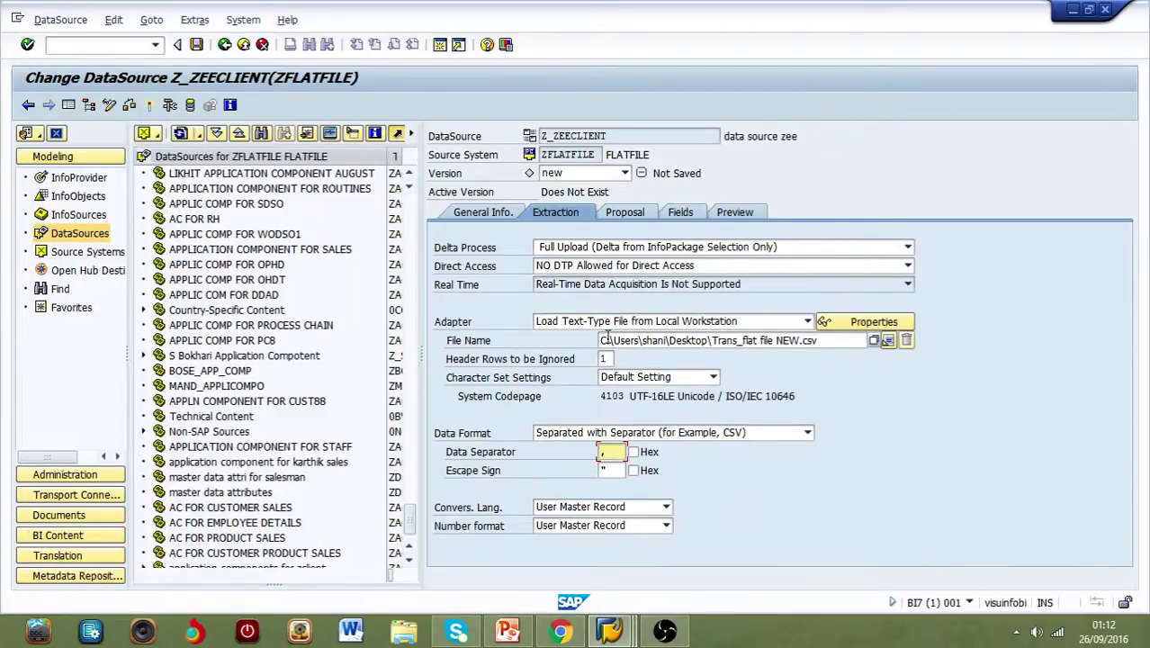
Step: Load CSV example data, set CLIENTS to Internal format, and copy the five proposed fields
click(628, 212)
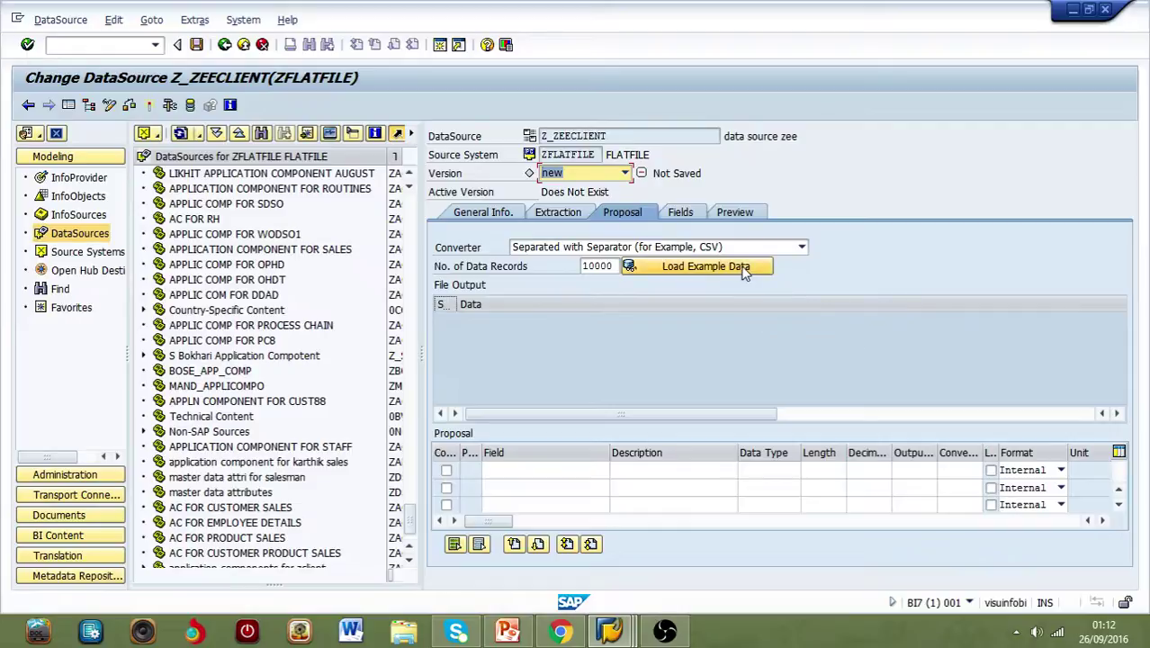
click(742, 267)
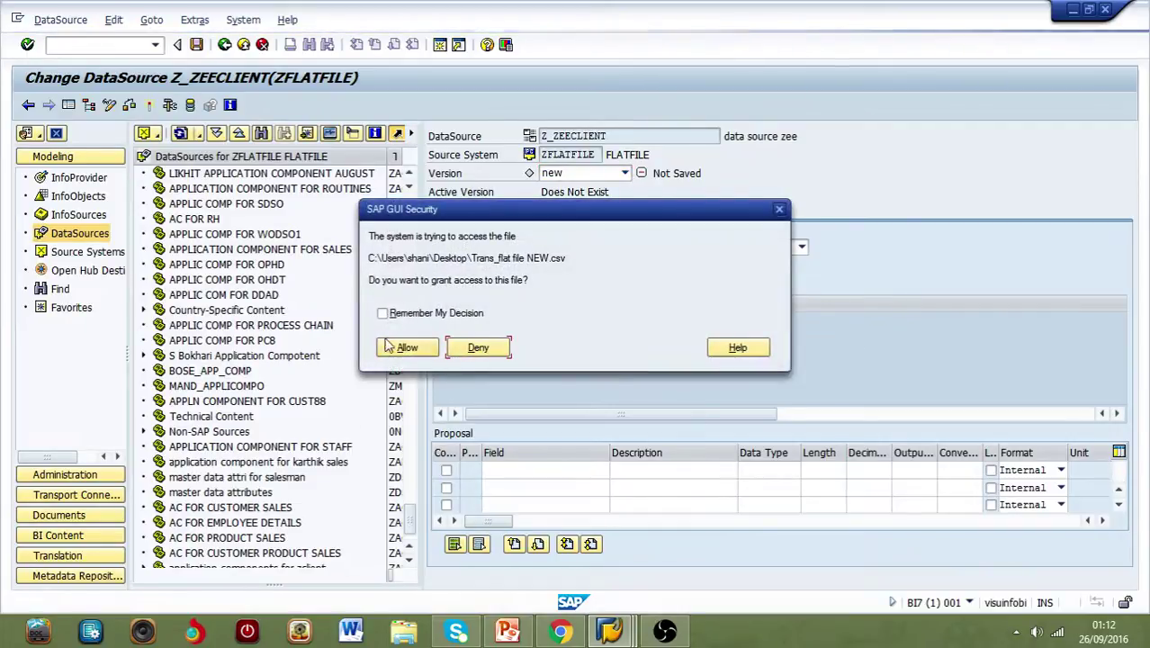
click(400, 345)
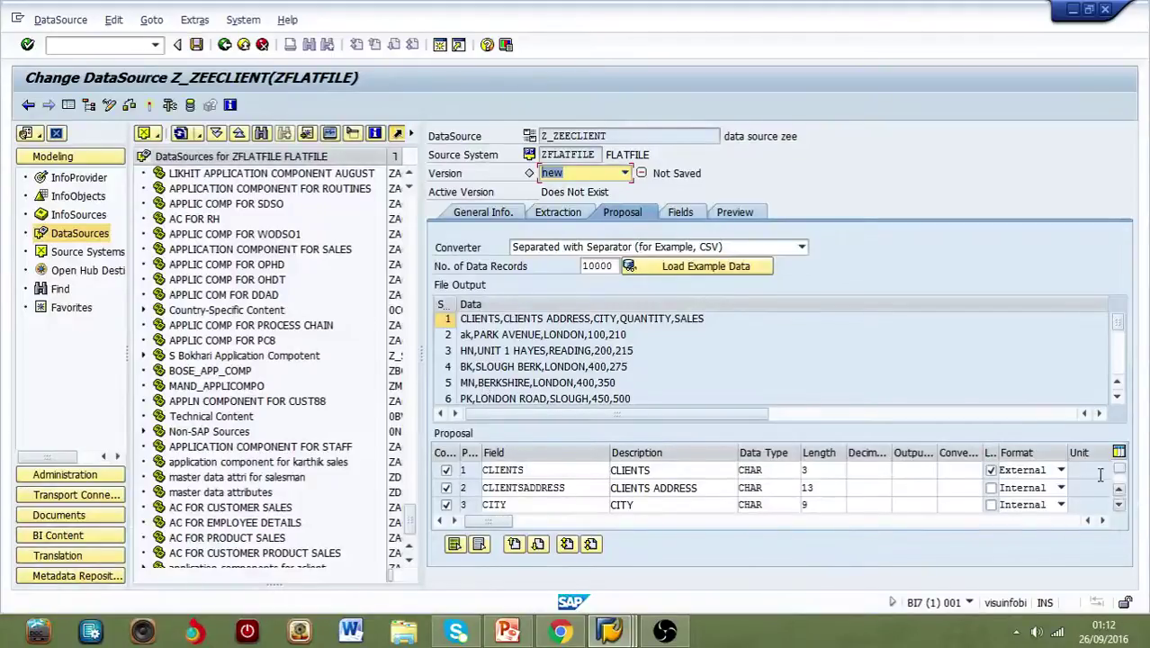
click(1062, 472)
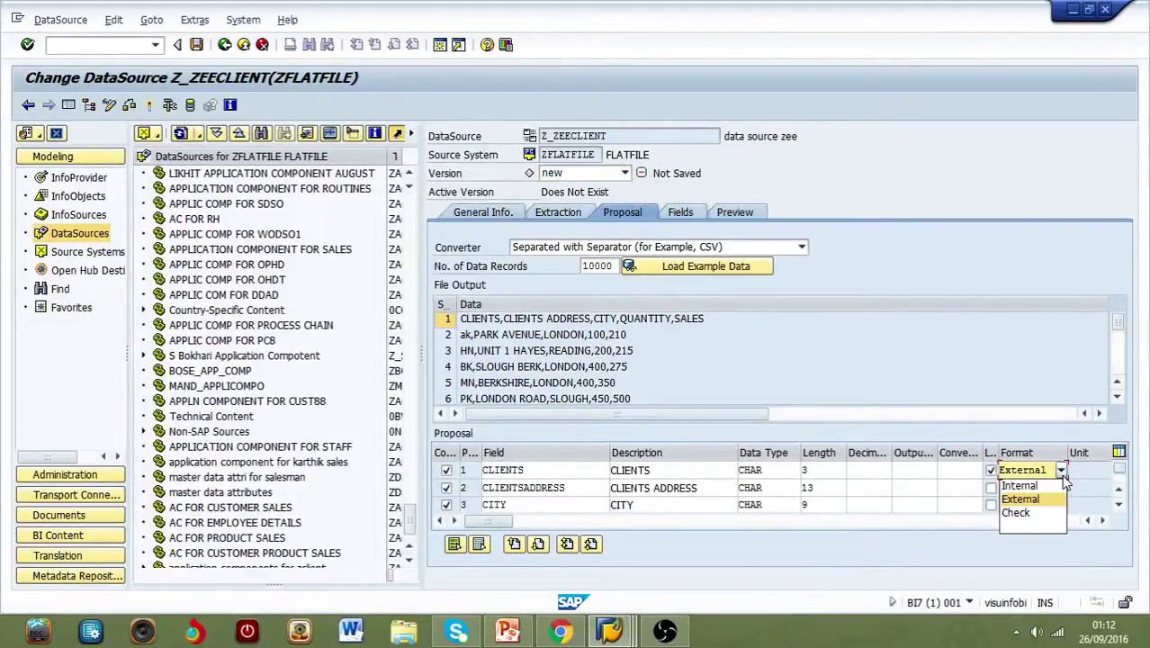
click(1033, 485)
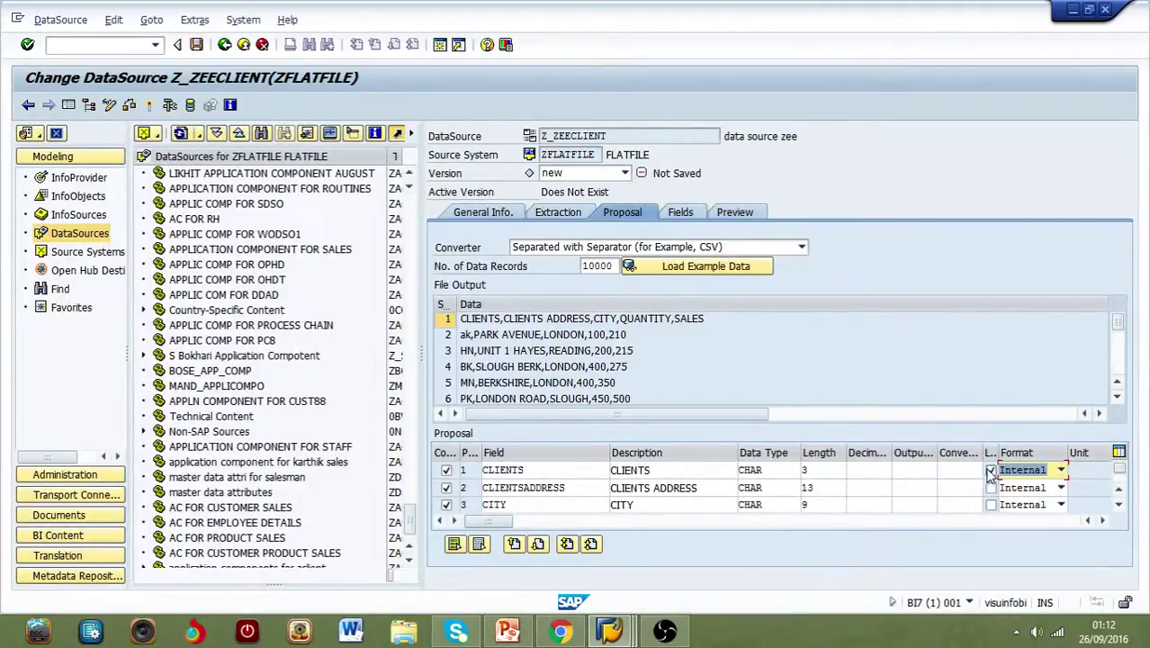
click(991, 469)
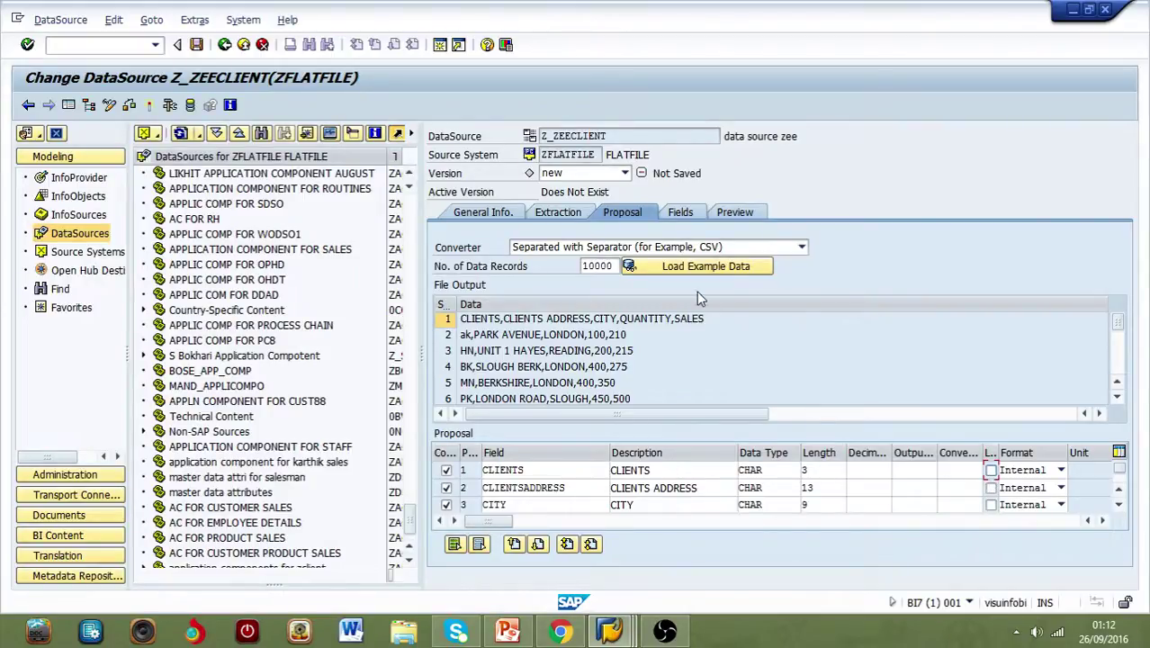
click(693, 216)
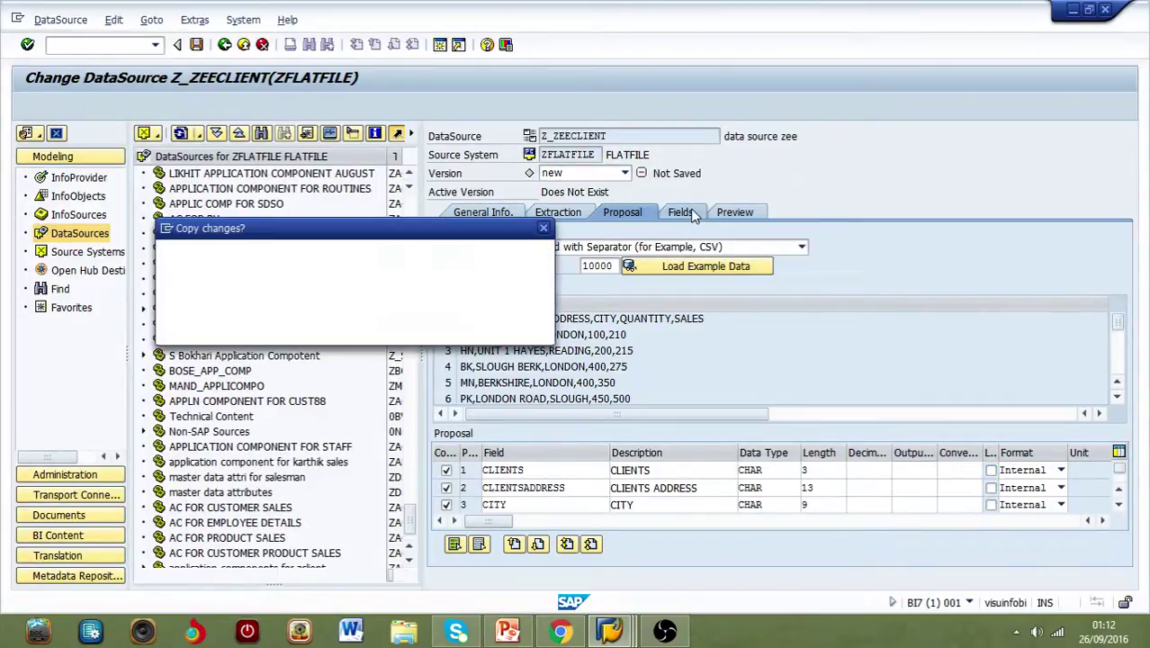
click(278, 331)
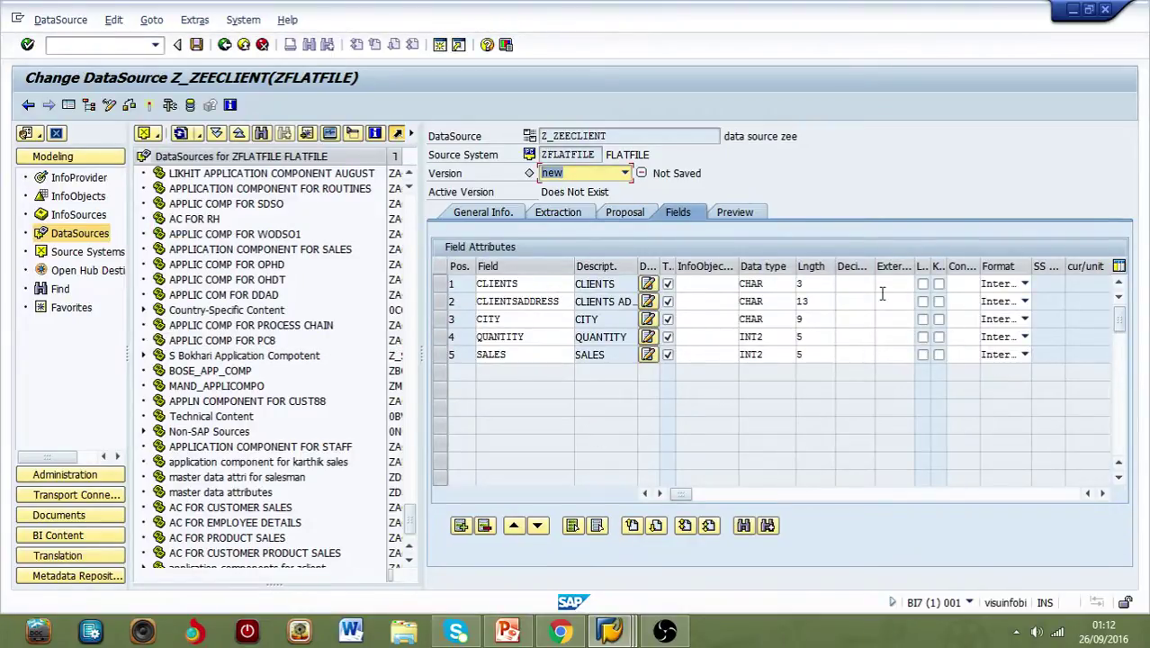
Step: Activate Z_ZEECLIENT, allowing file access, and preview its 15 client sales rows
click(738, 214)
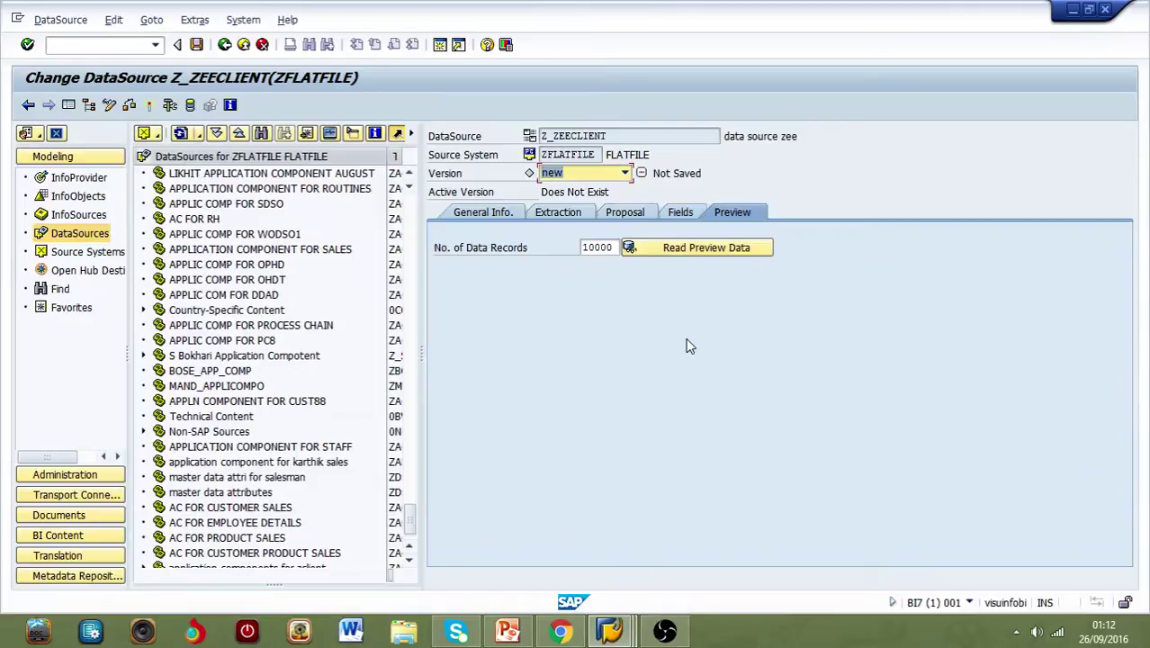
click(743, 246)
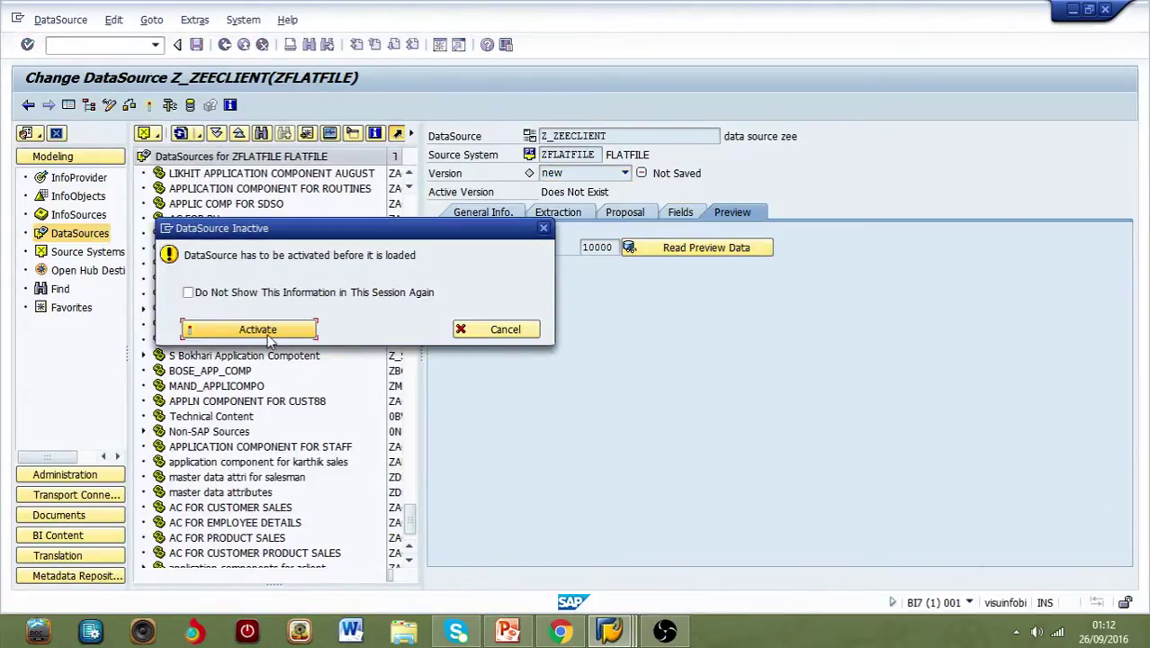
click(268, 336)
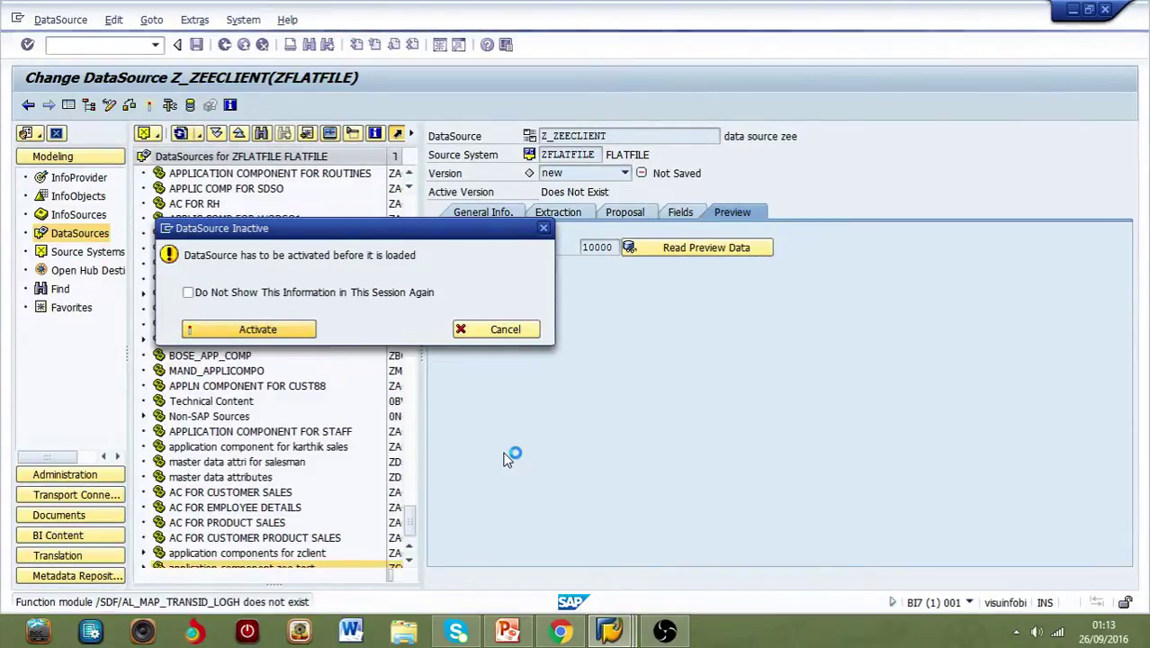
key(Return)
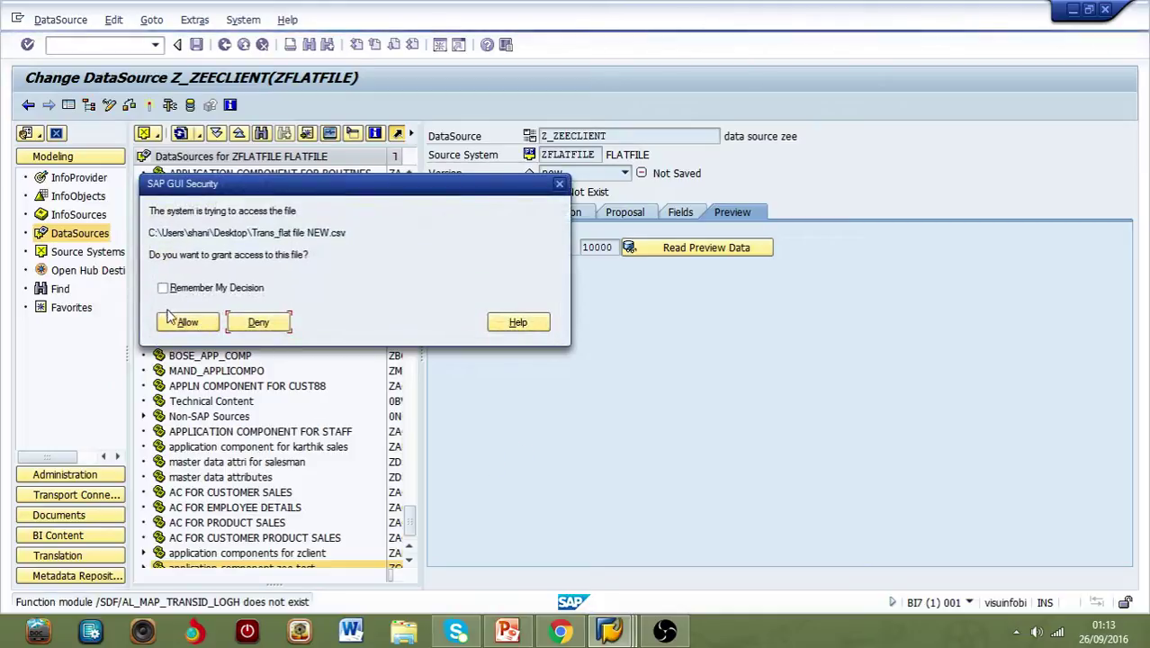
click(198, 325)
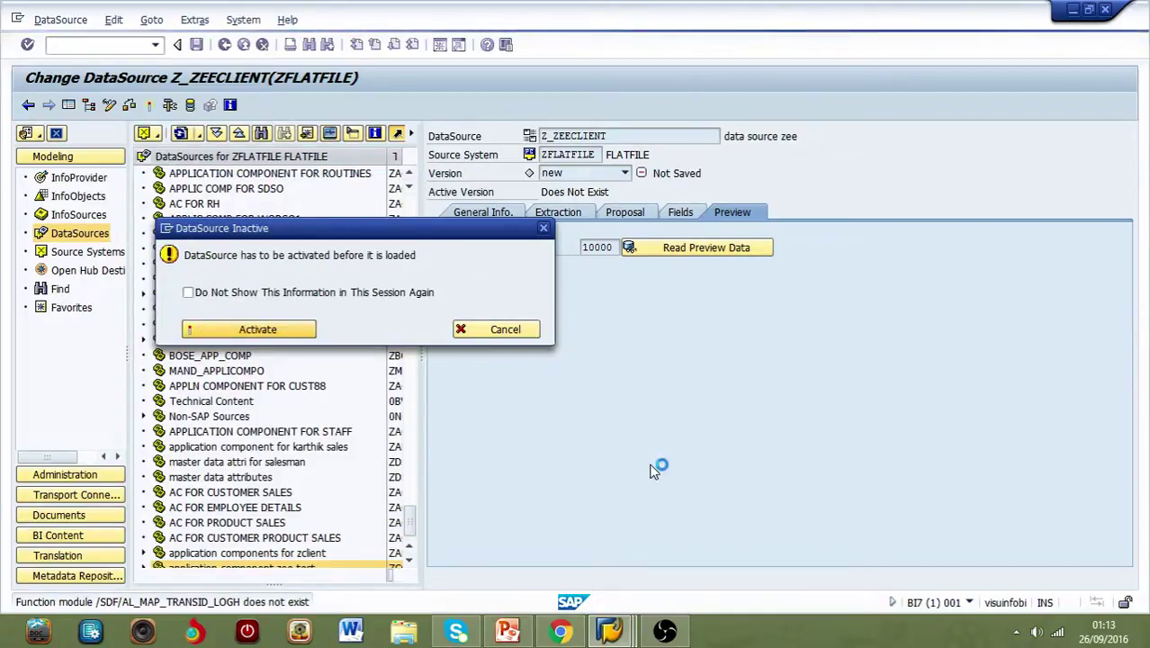
key(Return)
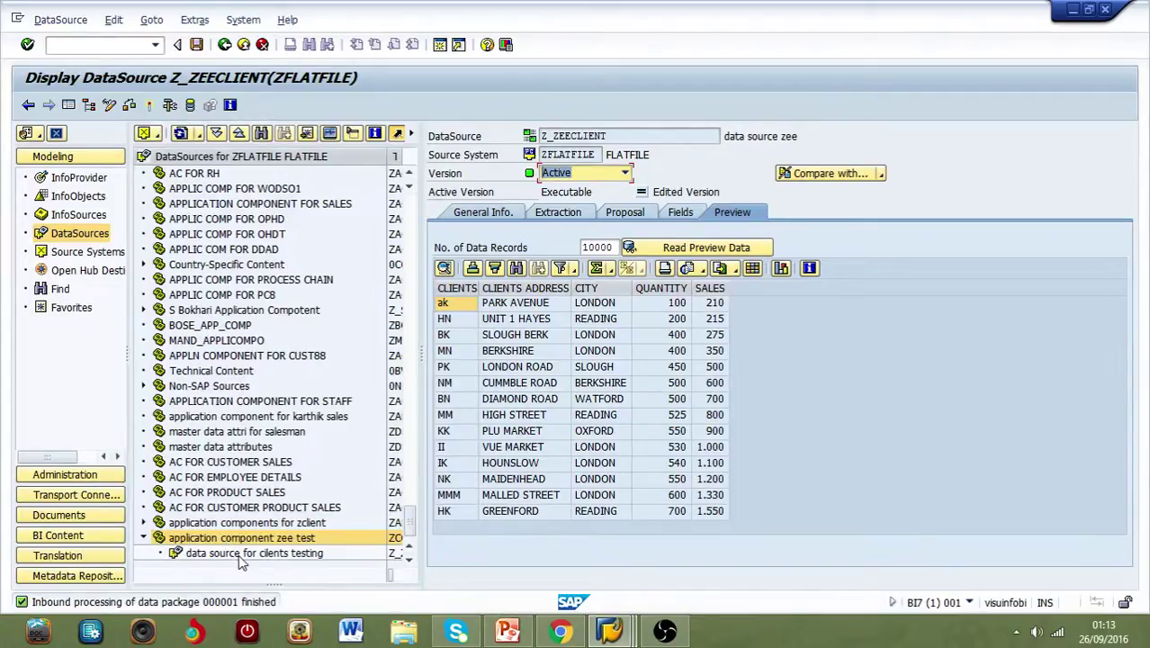
click(241, 554)
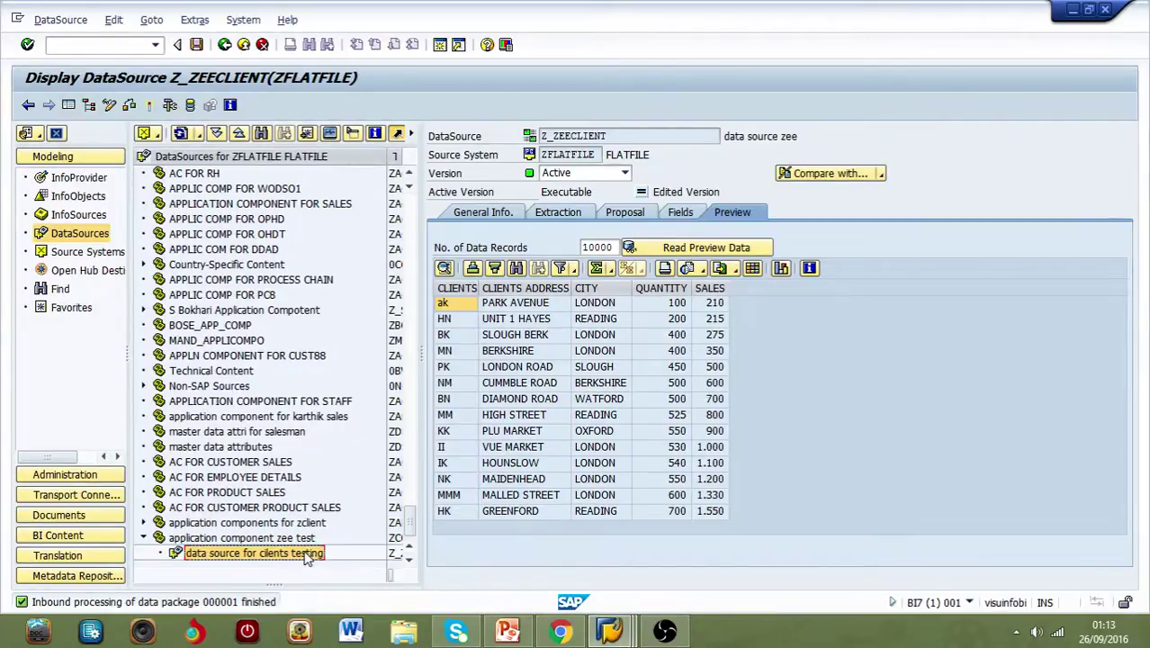
Step: Create an InfoPackage for Z_ZEECLIENT described as 'infopackage zee clients test'
right_click(306, 554)
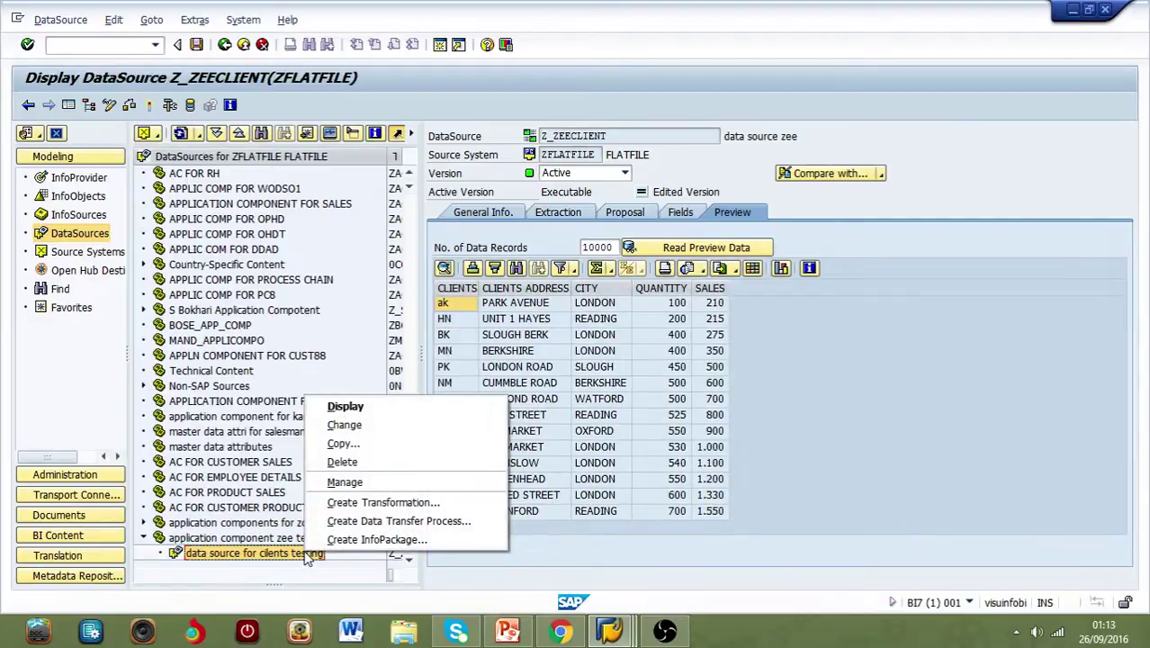
click(421, 539)
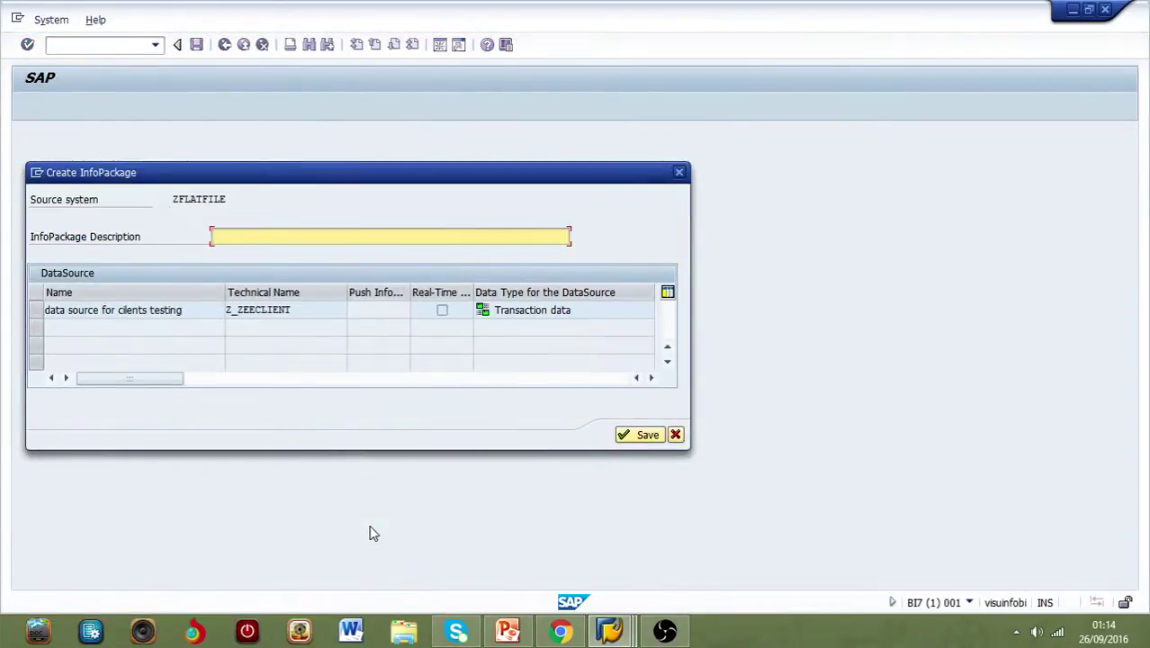
text(info)
text(package z)
text(ee clients test)
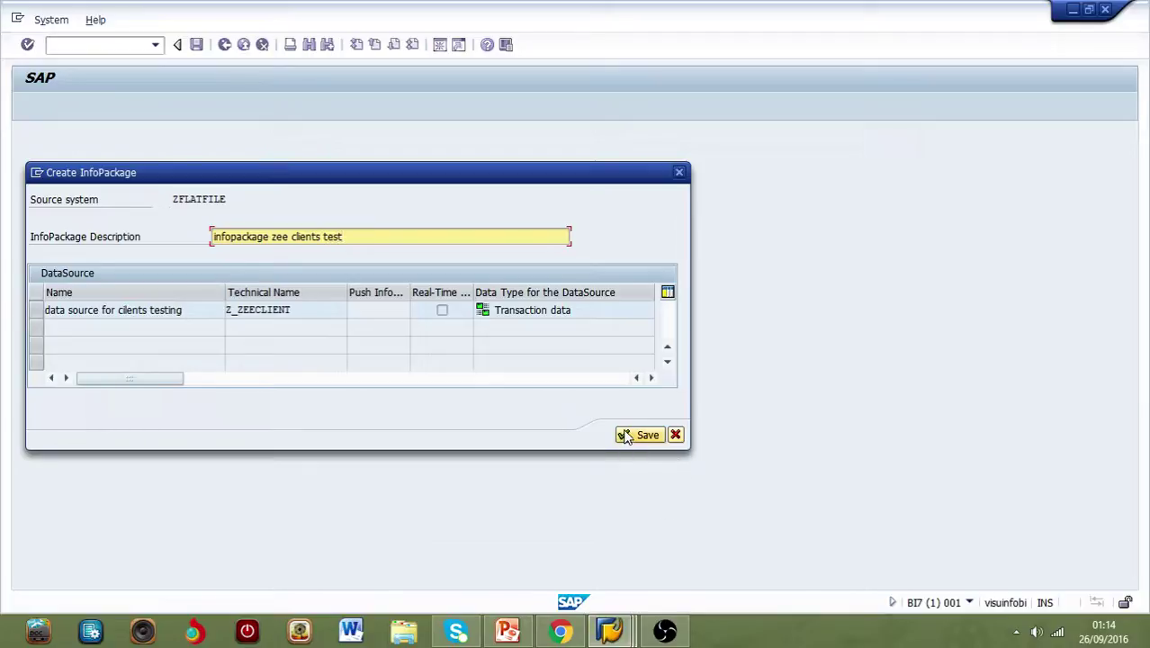
Step: Save and start the InfoPackage immediately, allowing file access, and check the 14-record load in the monitor
click(641, 434)
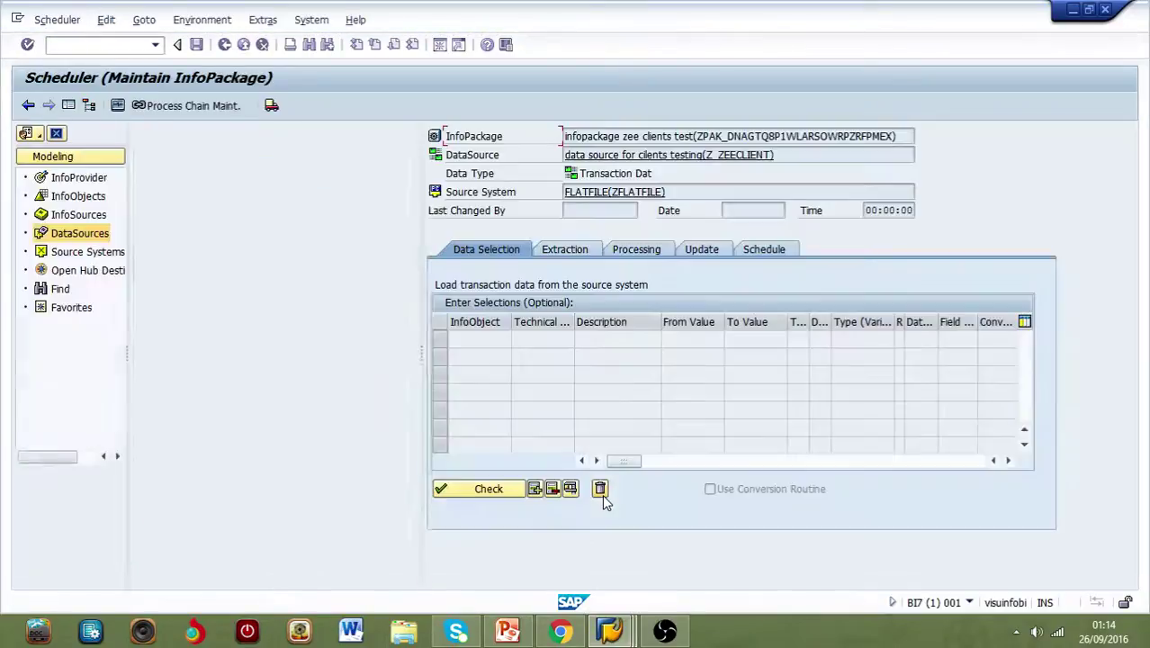
click(763, 250)
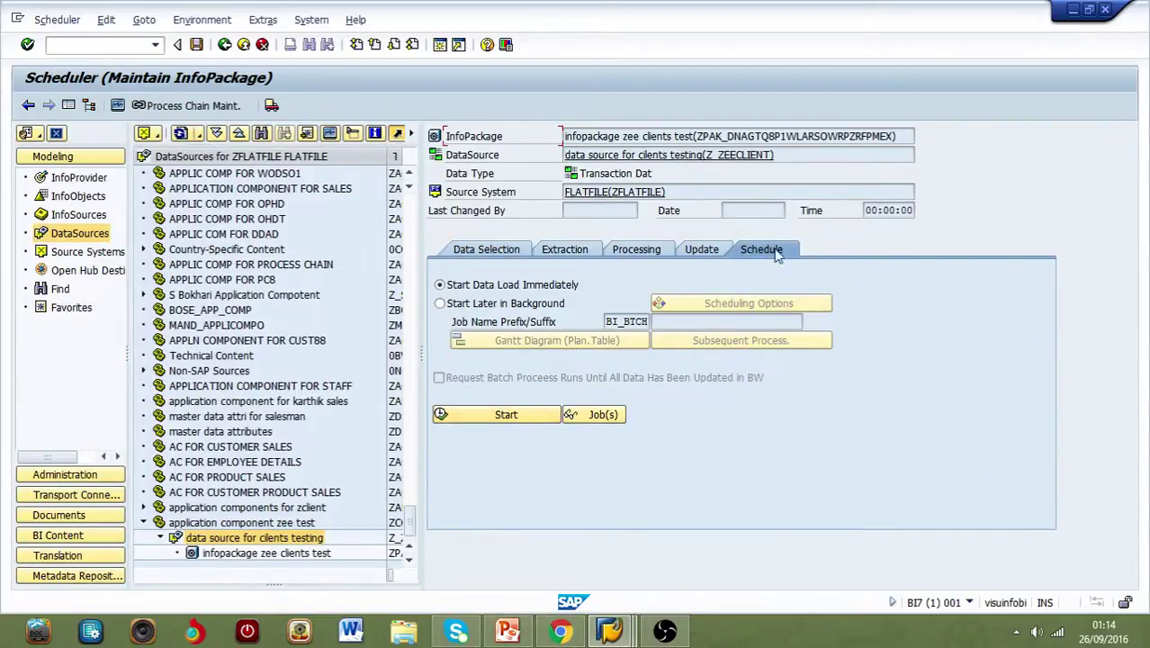
click(532, 414)
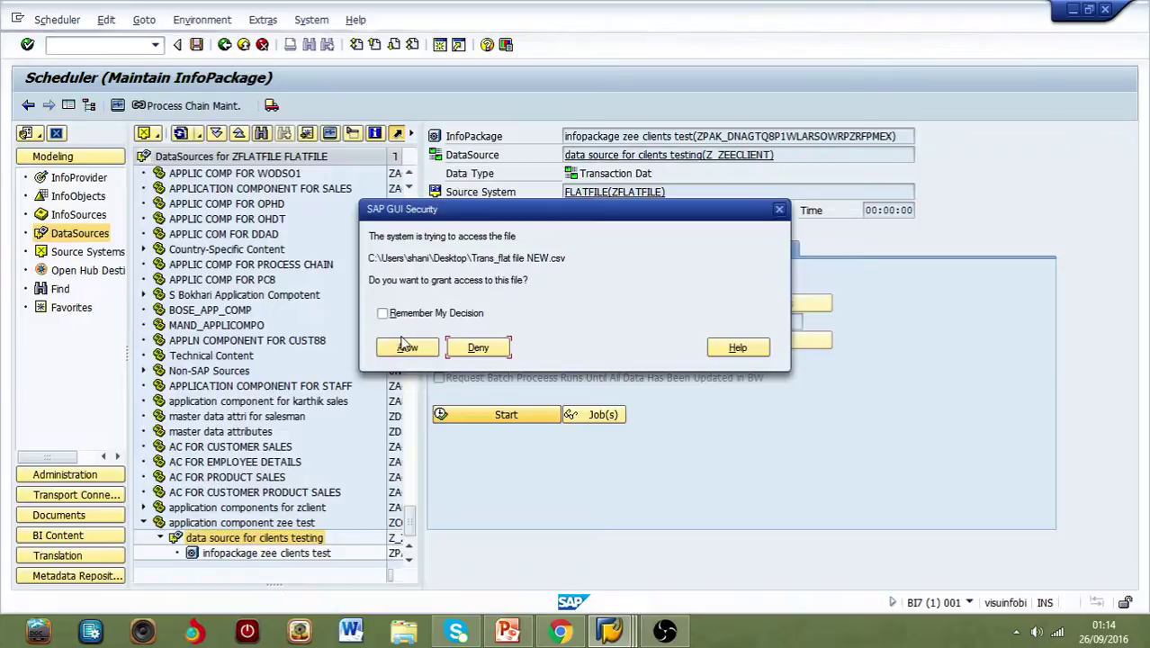
click(407, 348)
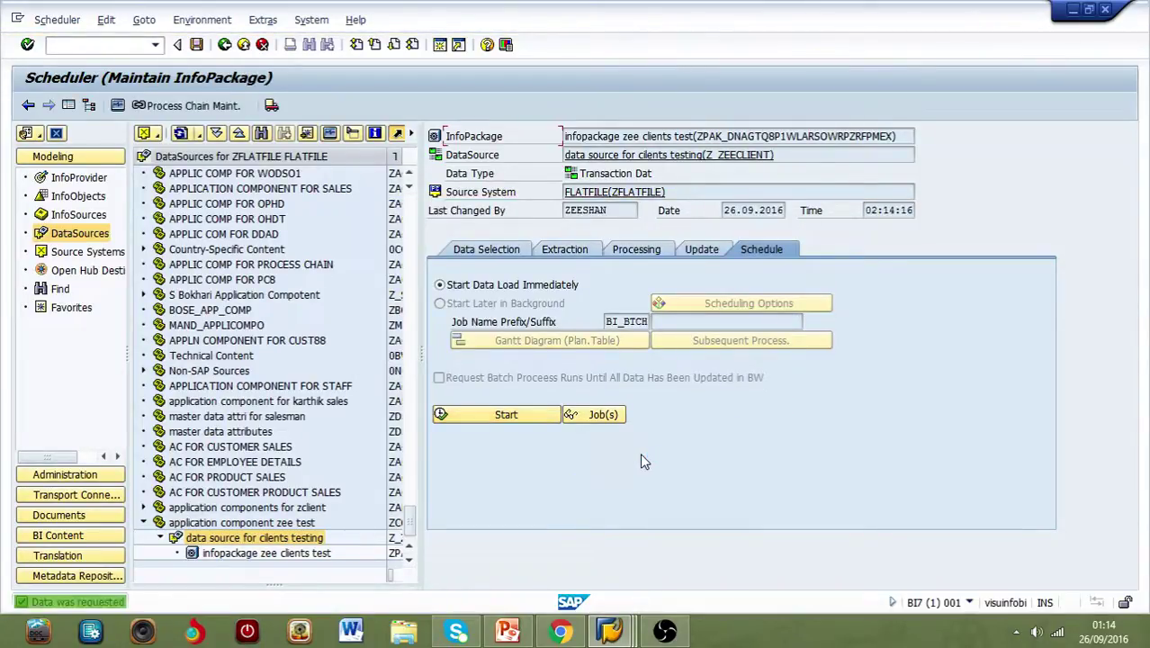
click(331, 133)
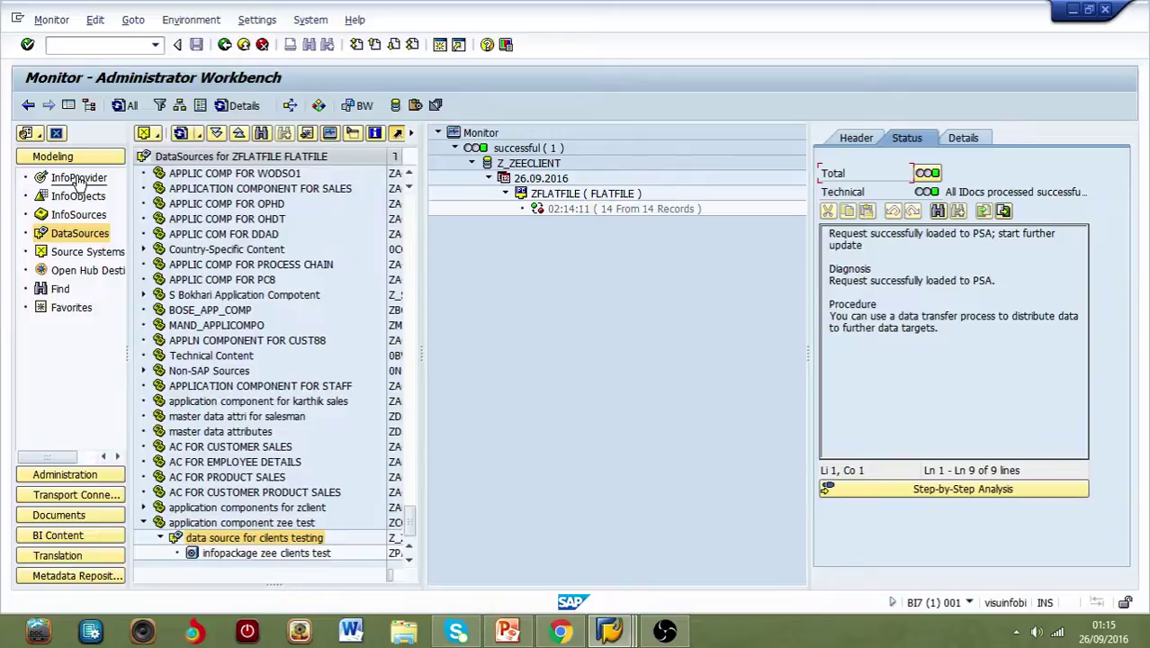
Step: Start a new InfoCube under the 'infoarea for clients' InfoArea in the InfoProvider tree
click(78, 178)
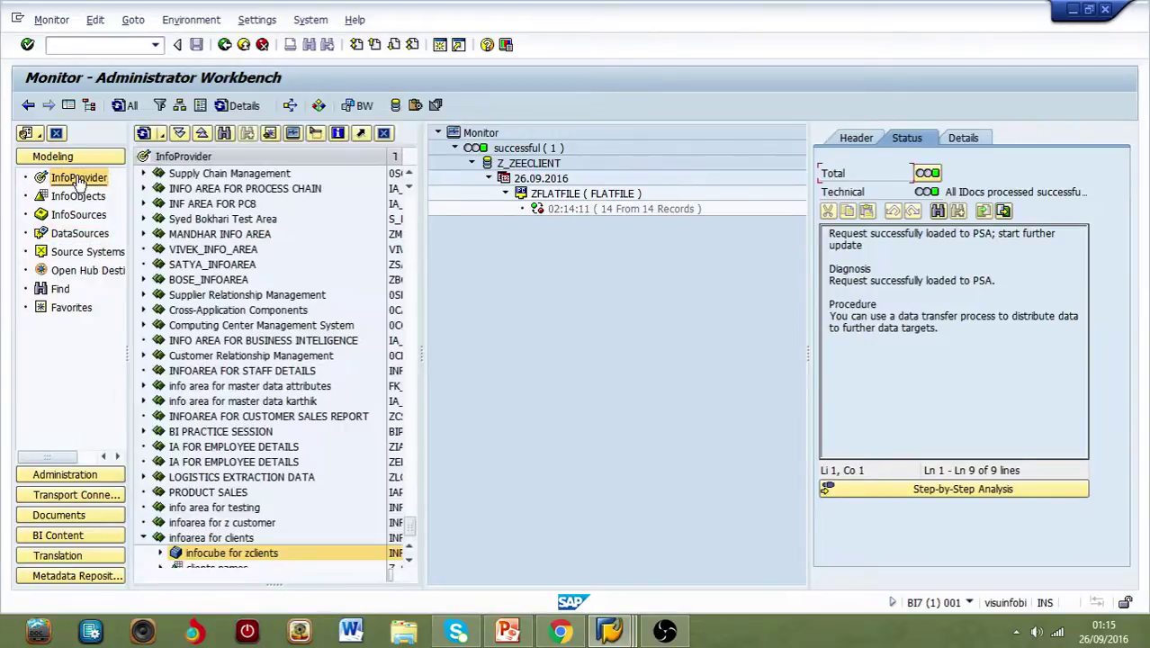
click(407, 562)
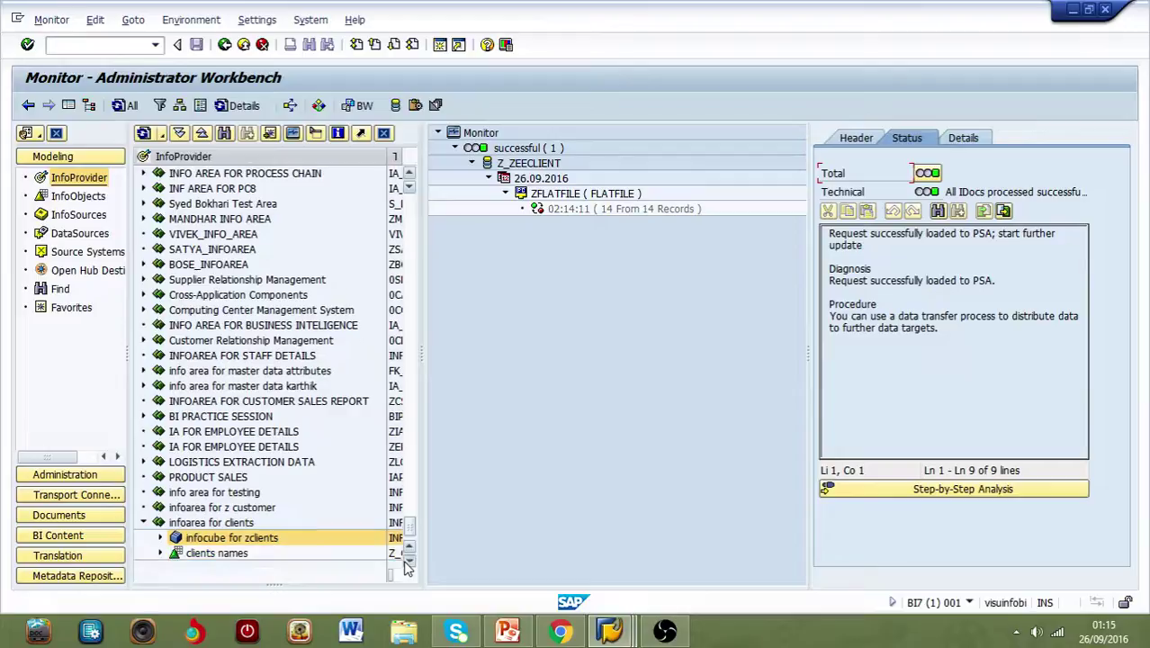
right_click(222, 525)
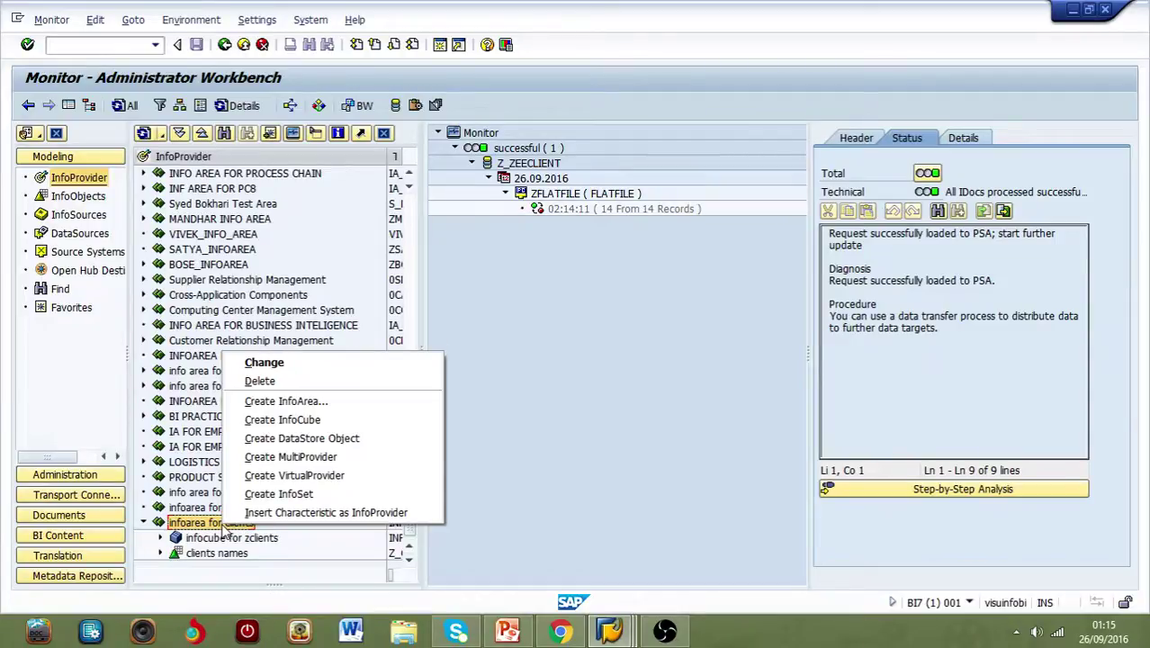
click(355, 422)
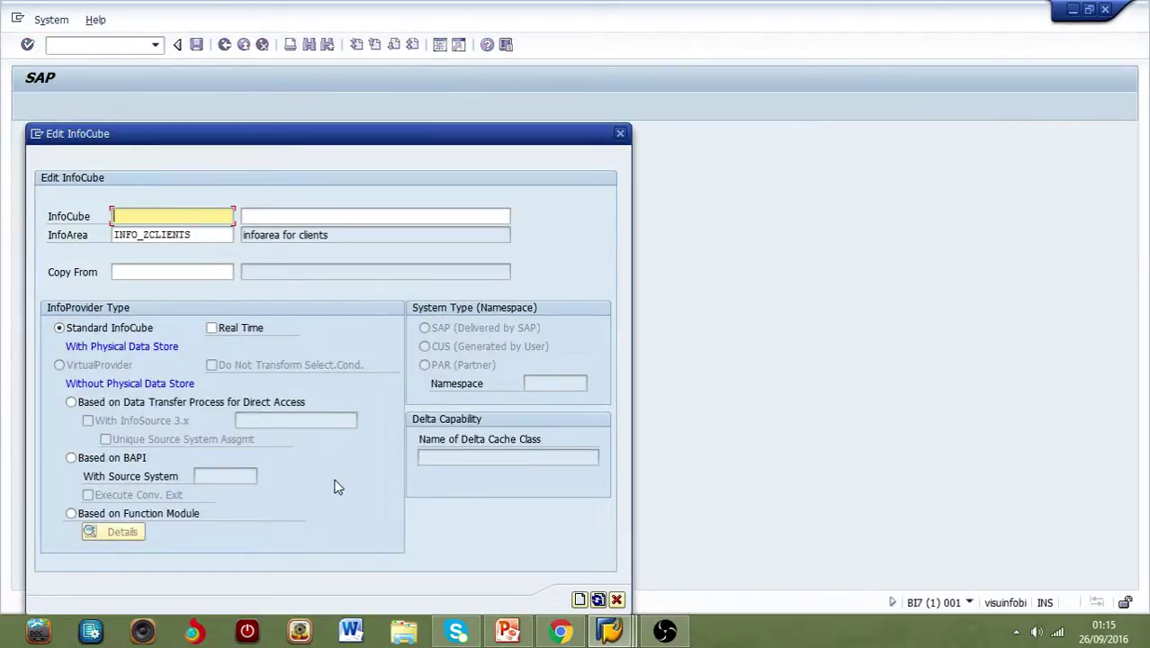
Step: Enter an InfoCube name and the description 'infocube for zee clients'
text(inf_z)
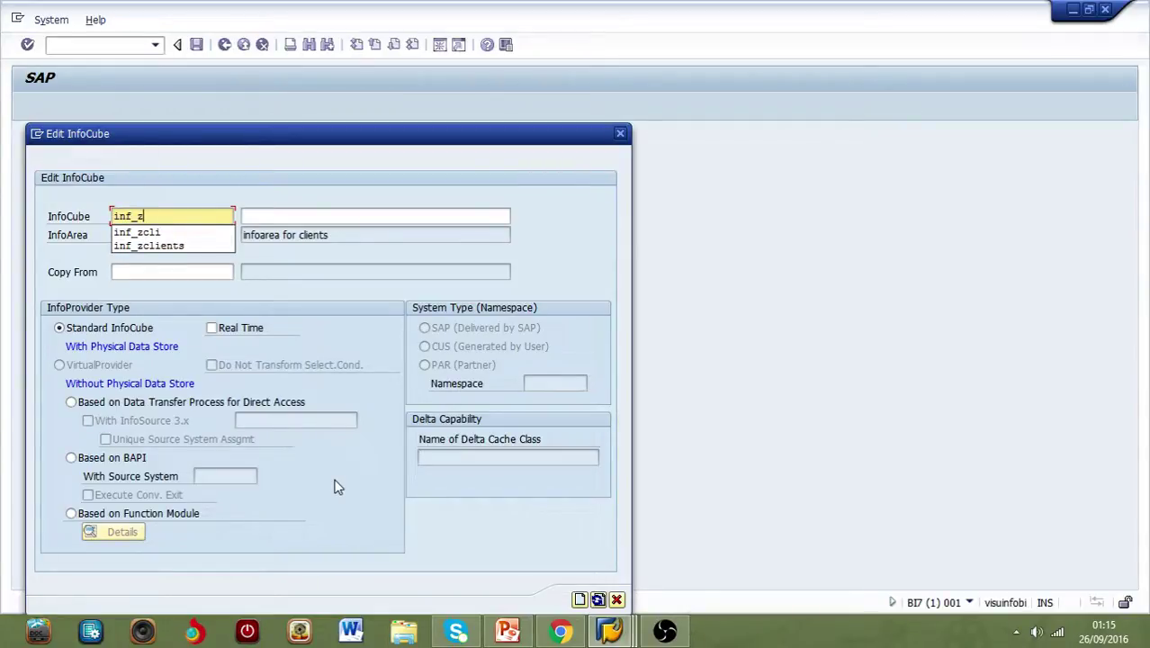
text(eec)
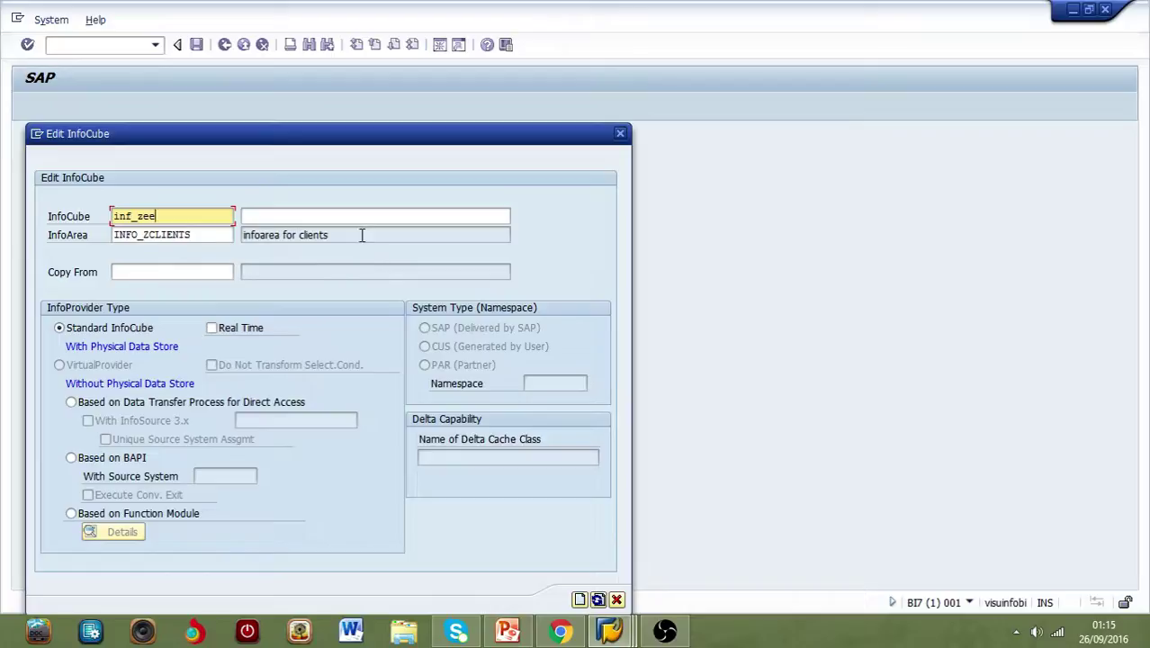
key(BackSpace)
key(BackSpace)
text(xl)
key(BackSpace)
text(clien)
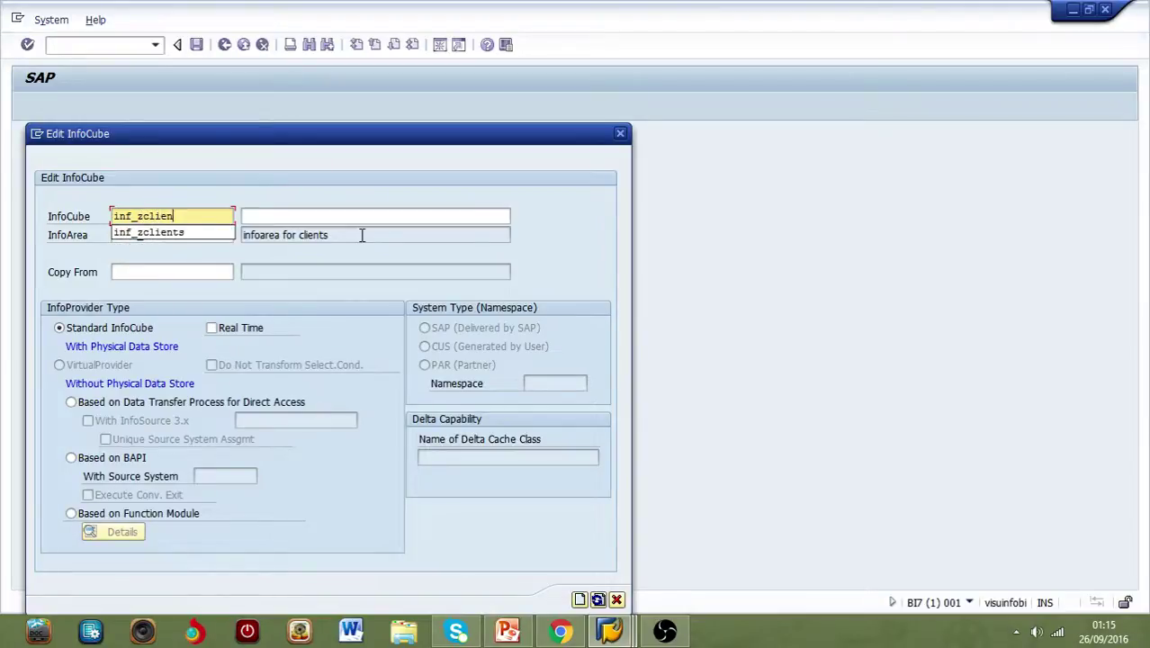
text(t)
click(364, 216)
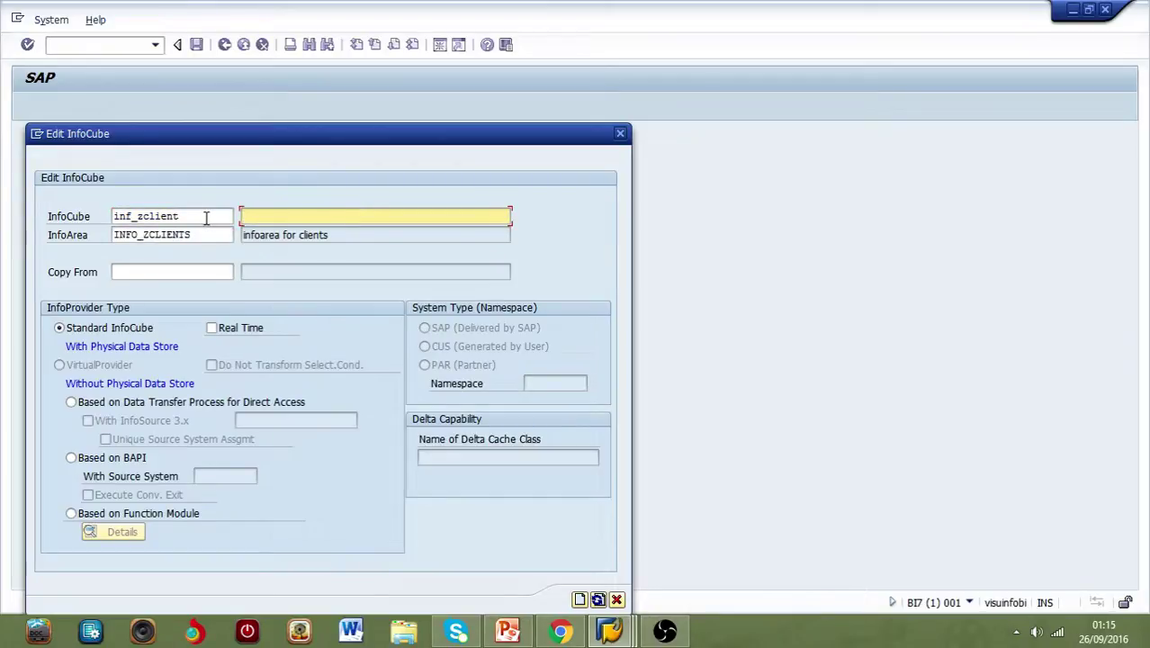
text(infocube for zee clients)
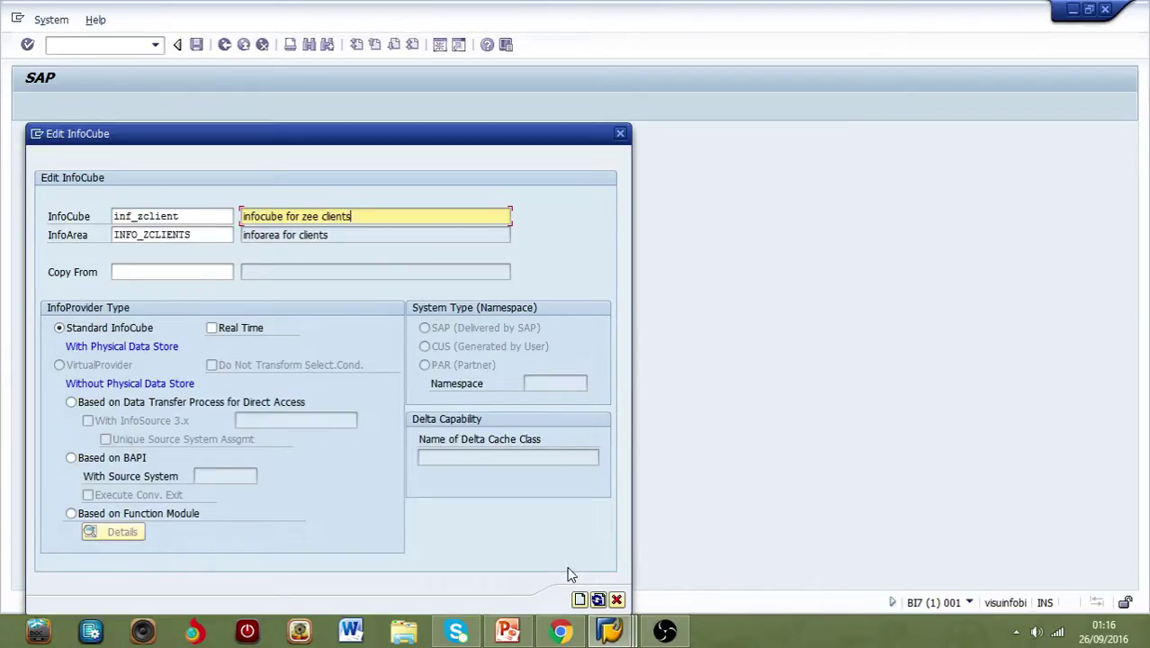
Step: Shorten the too-long name to INF_ZEEC and create the InfoCube
click(580, 599)
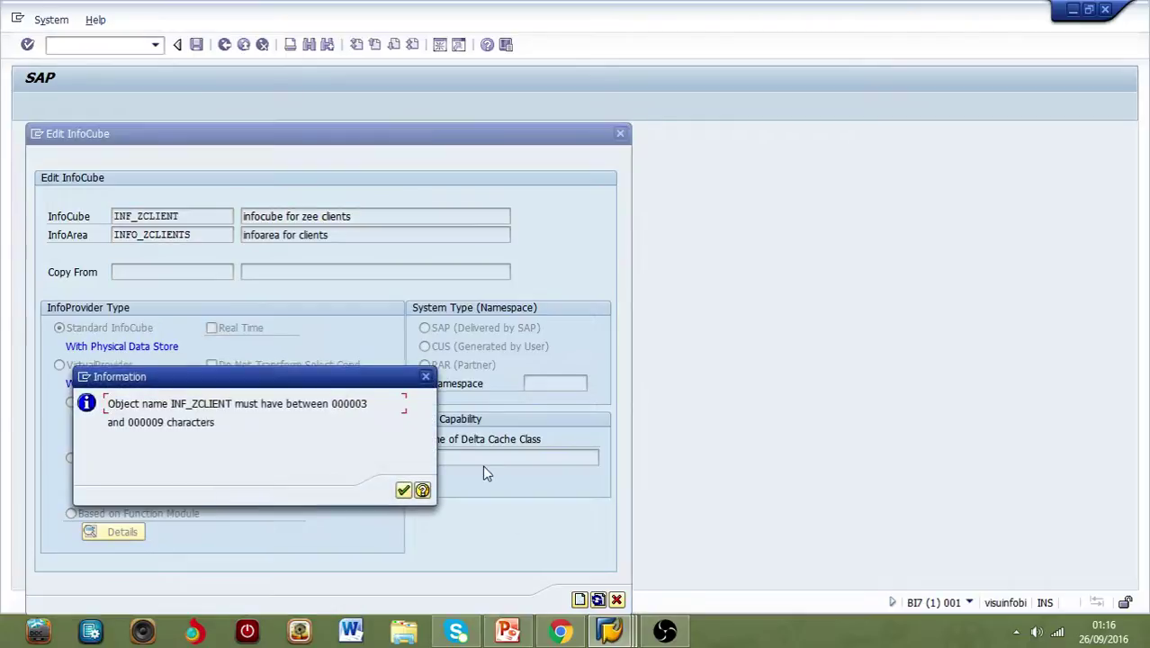
click(403, 490)
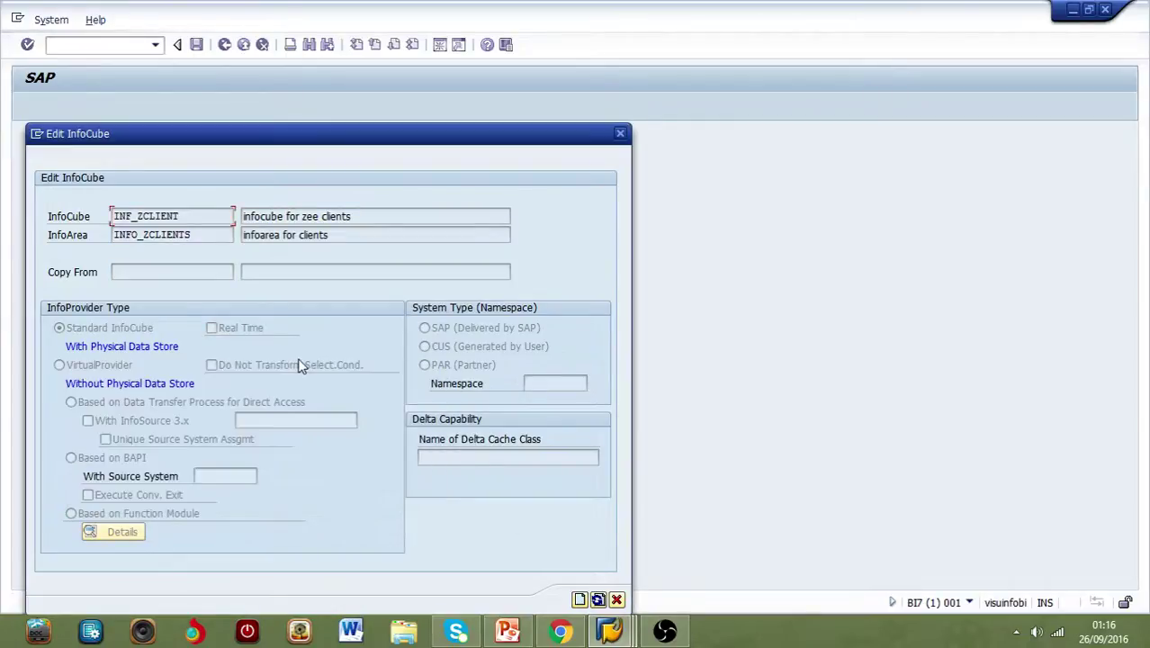
click(206, 215)
key(BackSpace)
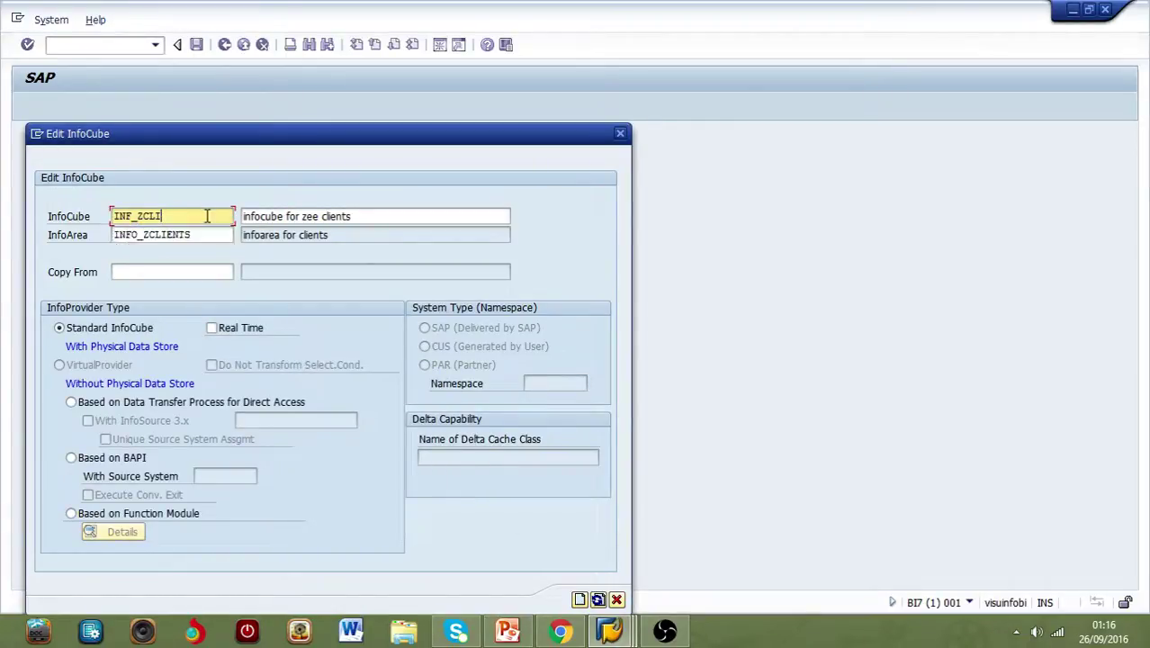
key(BackSpace)
key(BackSpace)
key(BackSpace)
key(BackSpace)
key(BackSpace)
text(ee)
text(c)
click(579, 599)
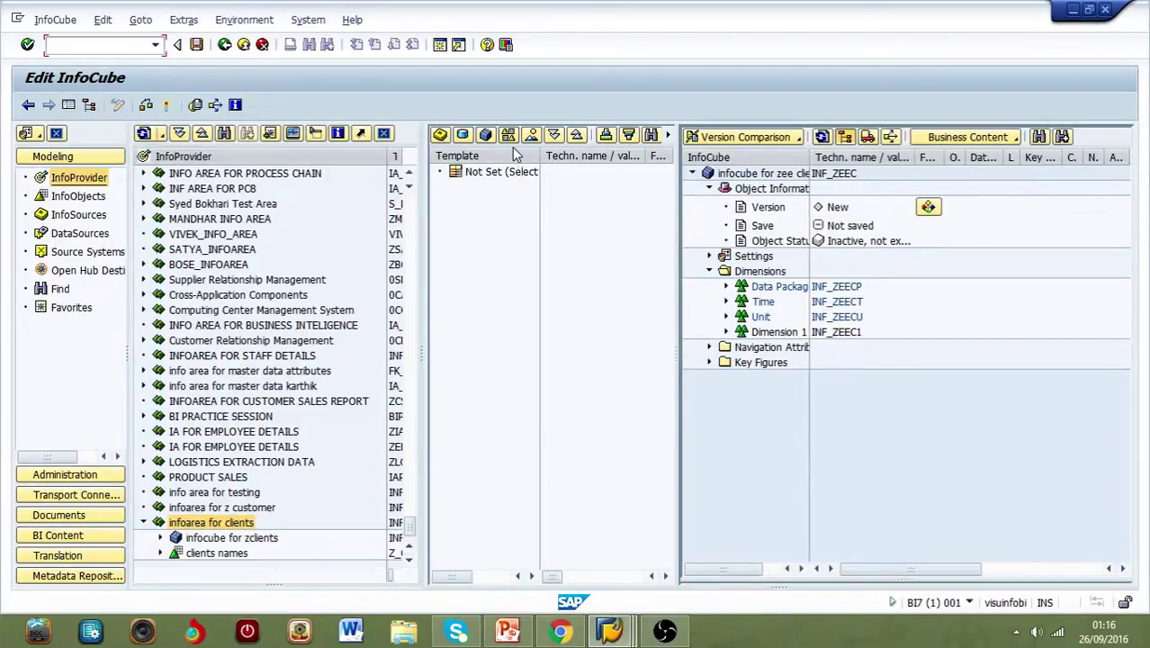
Step: Load catalog CAT_CHARZ as template and add clients city (C_ZCITY) to Dimension 1
click(509, 138)
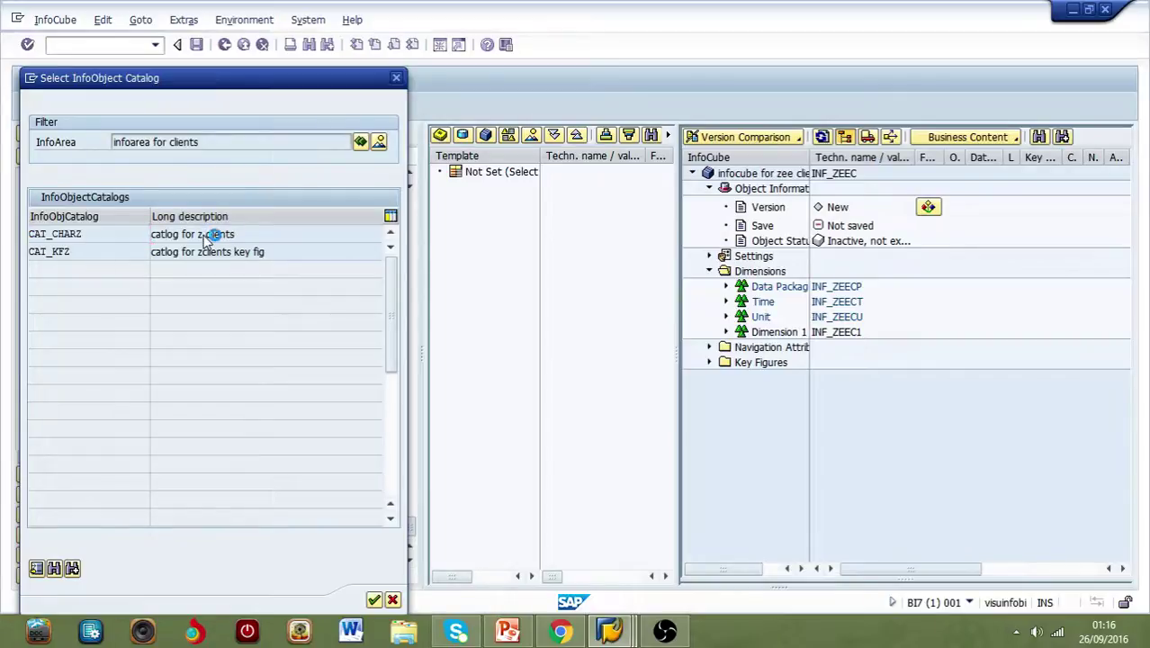
double_click(213, 233)
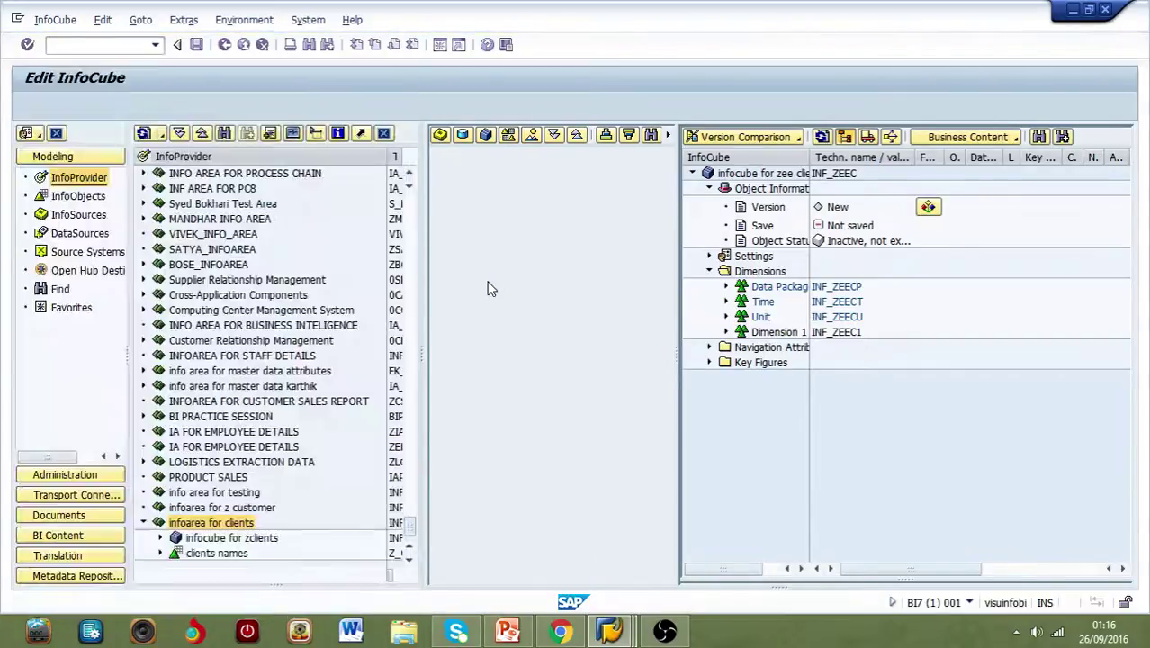
click(456, 187)
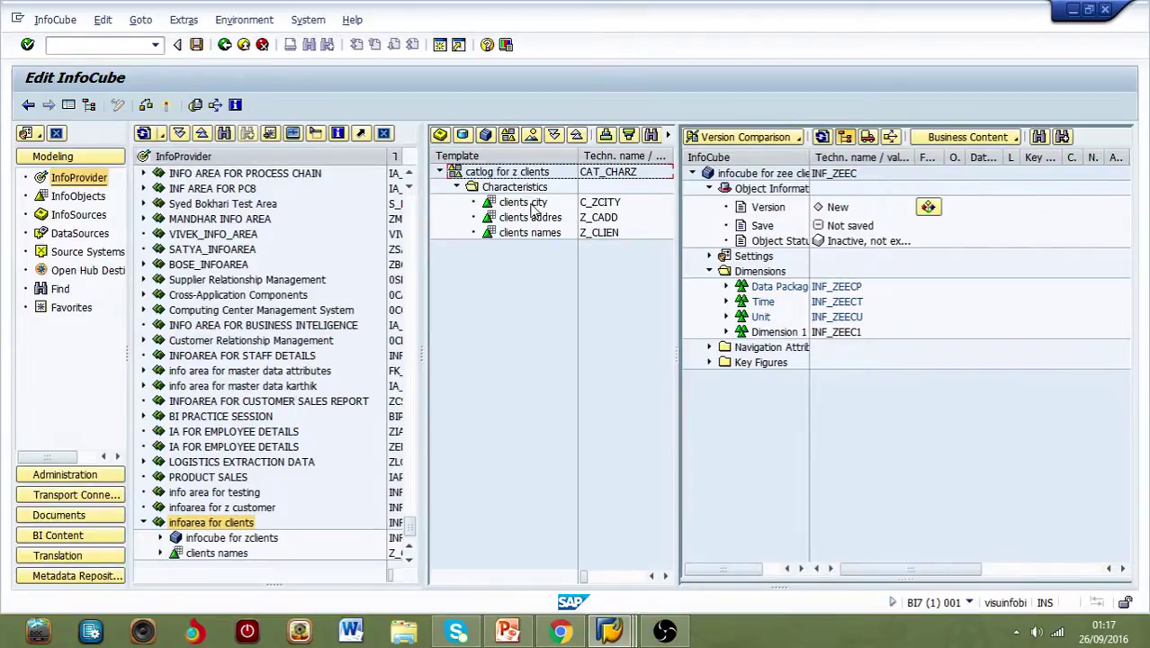
drag(524, 206, 580, 201)
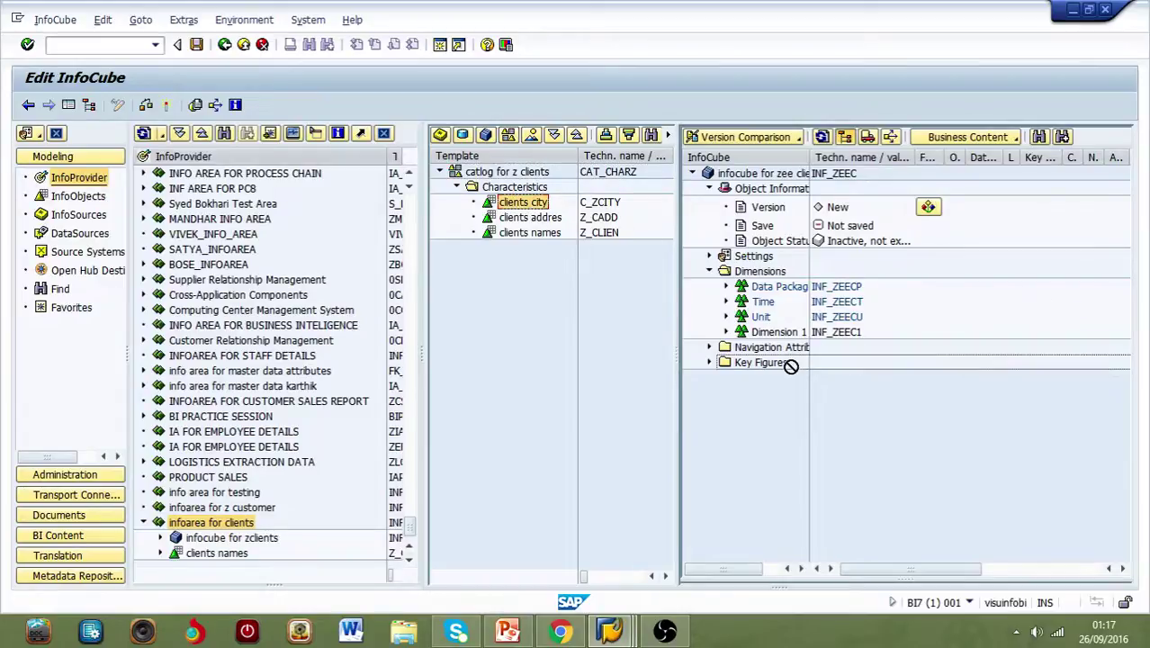
mouse_move(580, 202)
mouse_down()
mouse_move(798, 337)
mouse_move(776, 333)
mouse_up()
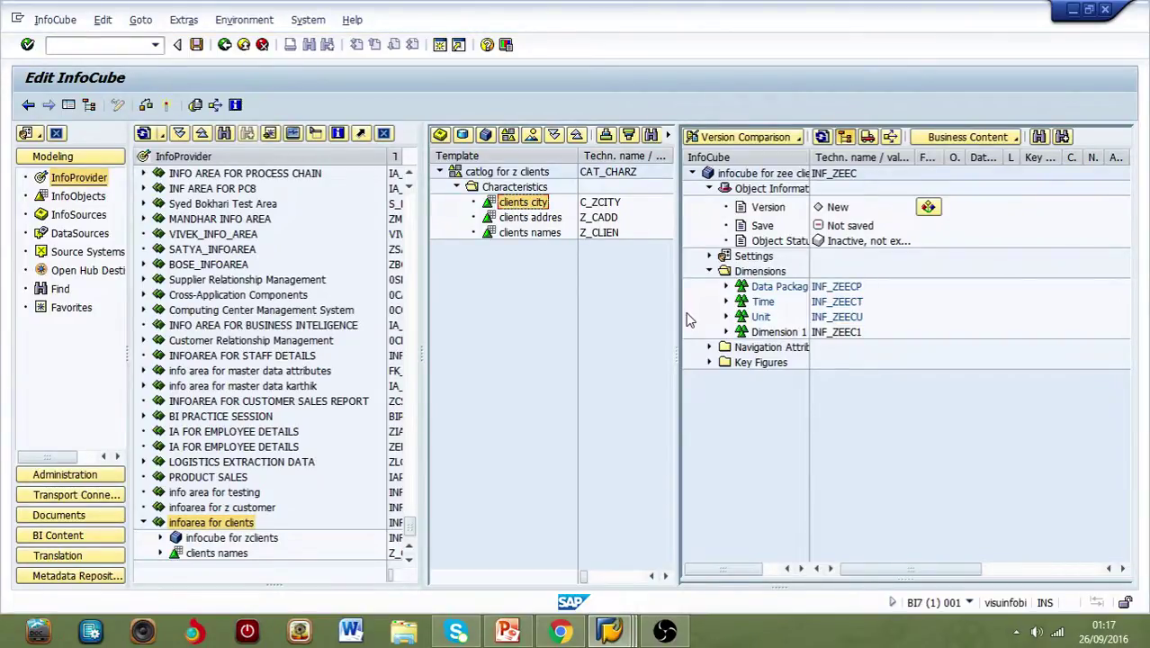
click(727, 333)
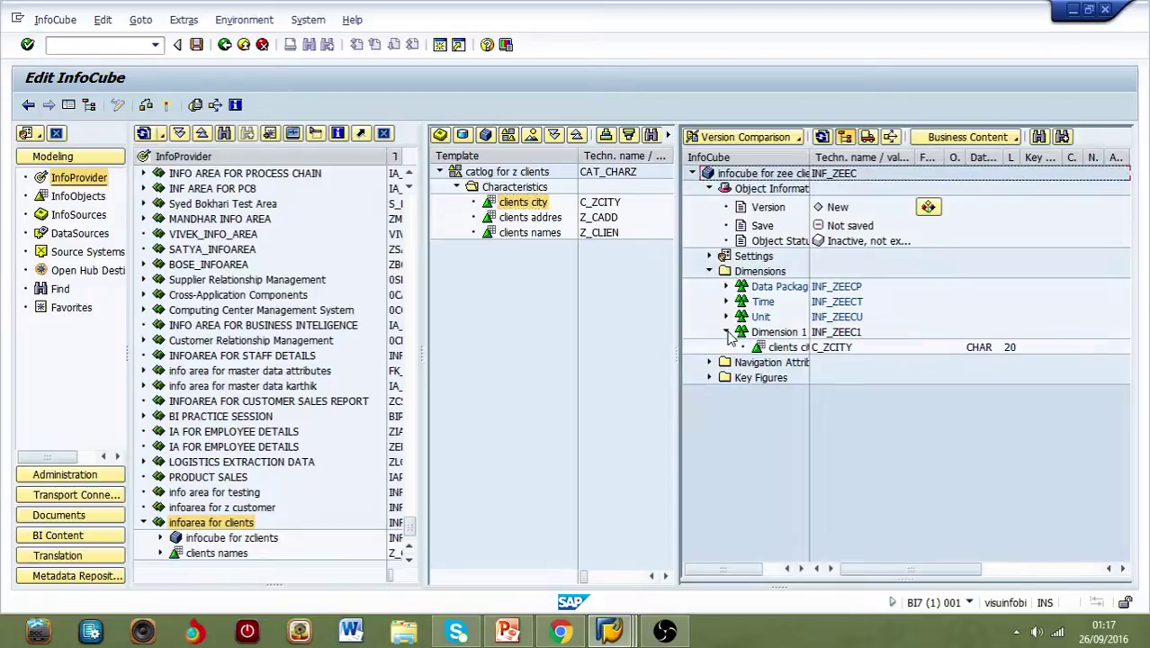
Step: Add the client address (Z_CADD) and clients names (Z_CLIEN) characteristics to Dimension 1
click(547, 218)
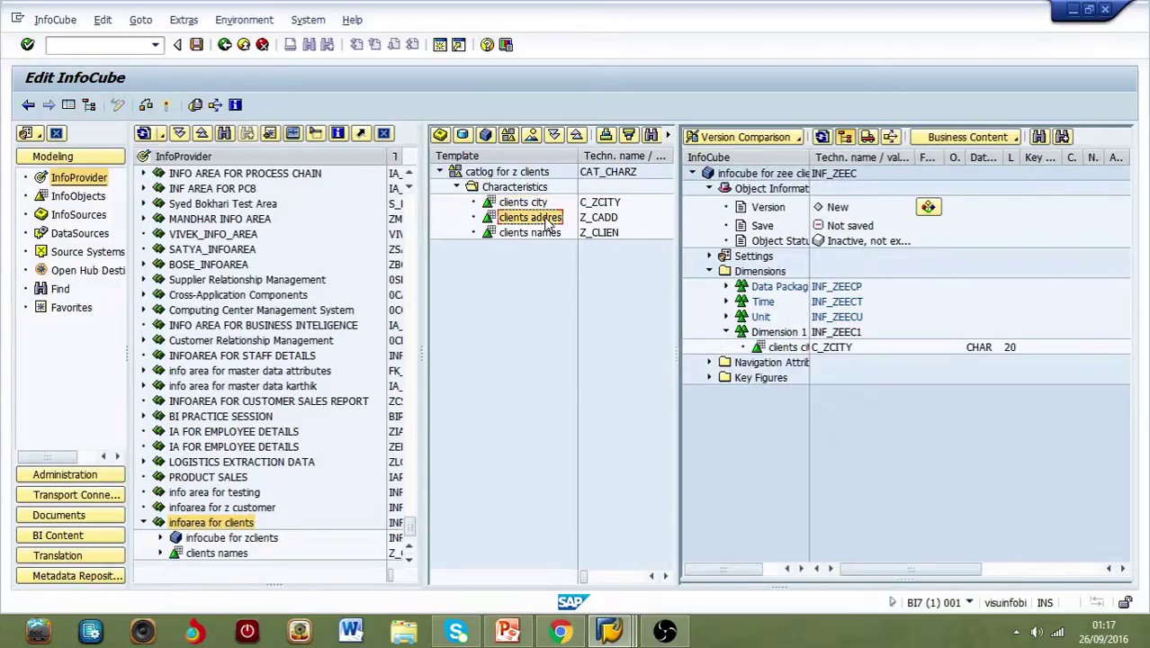
drag(547, 220, 752, 330)
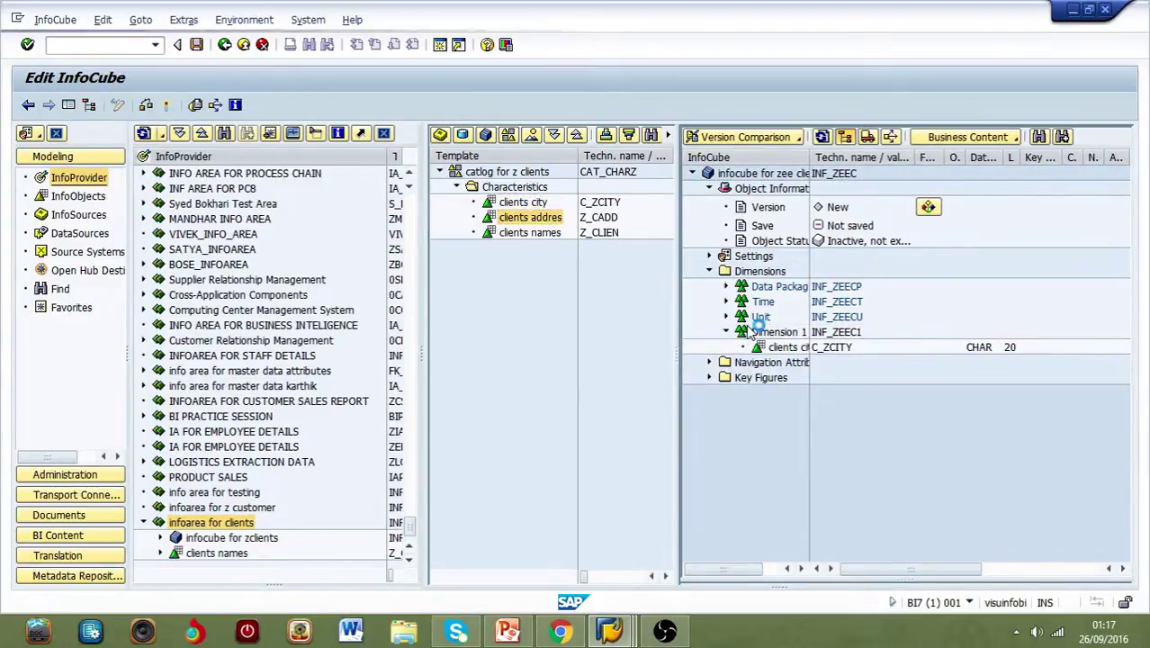
drag(752, 331, 754, 333)
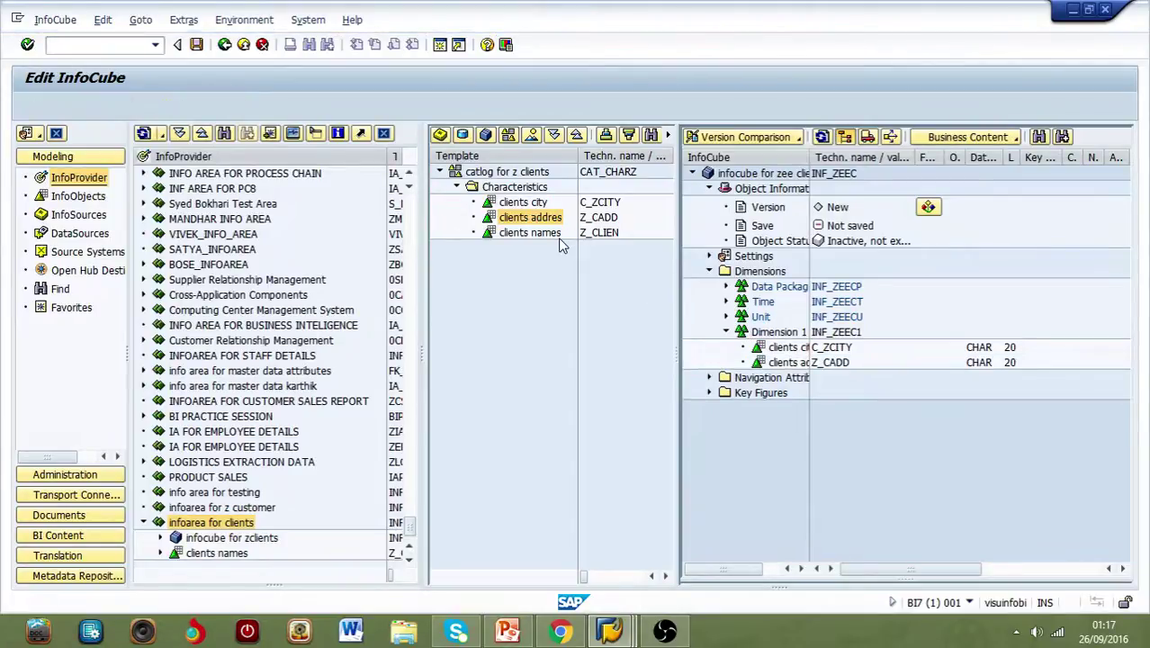
click(538, 233)
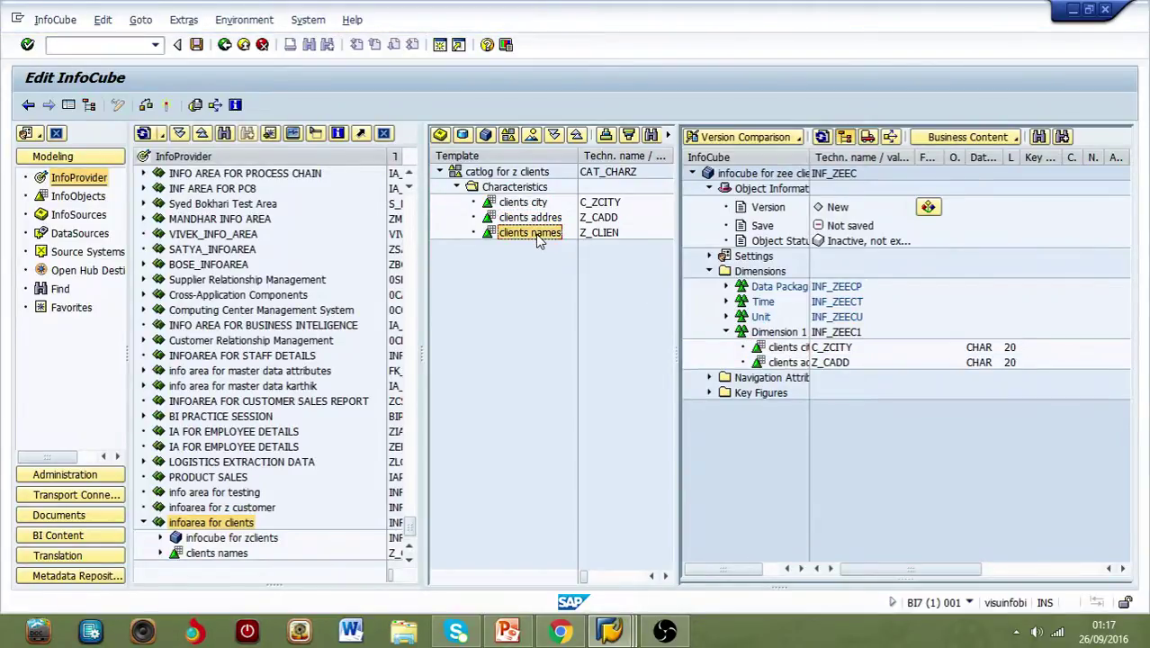
double_click(537, 234)
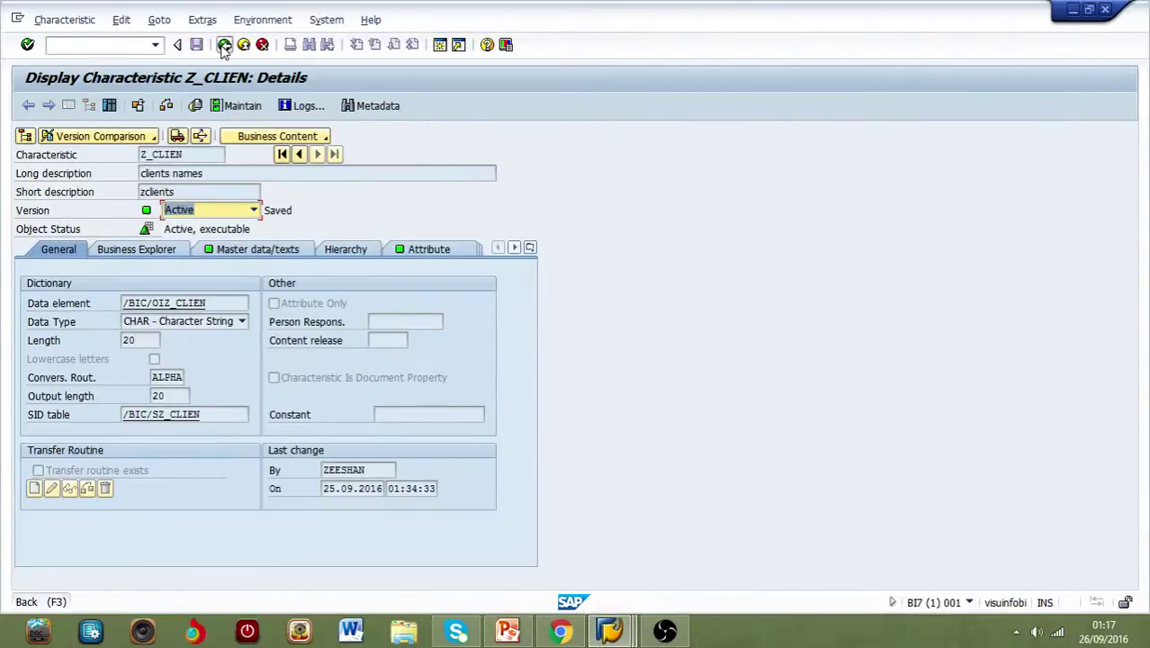
click(225, 45)
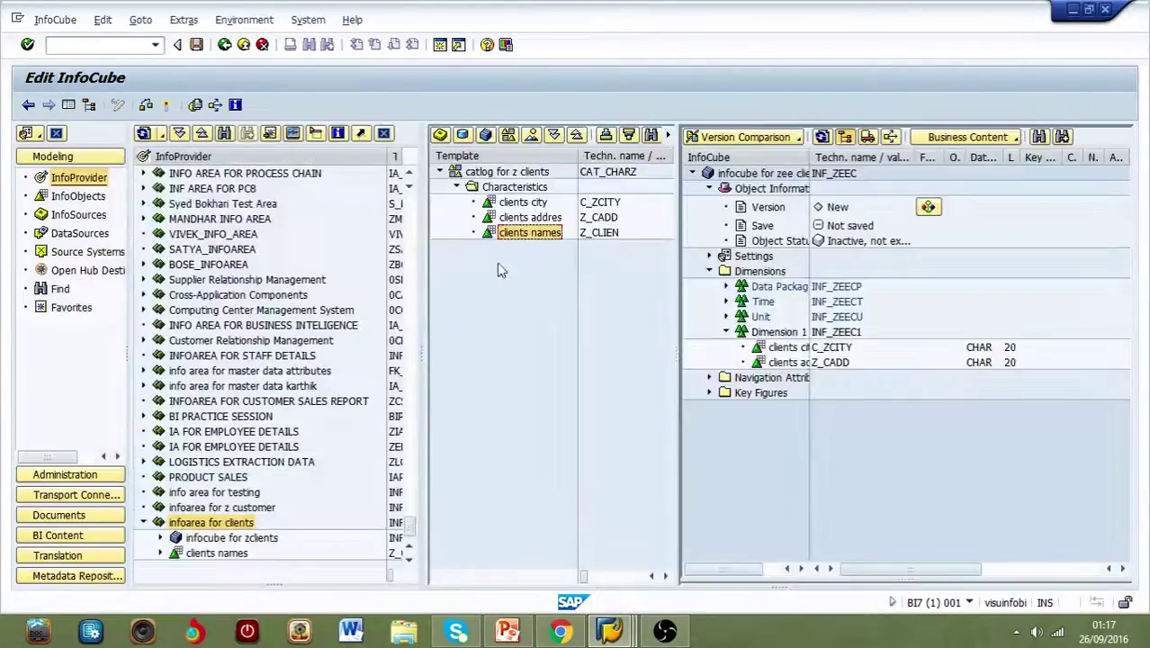
drag(536, 232, 734, 358)
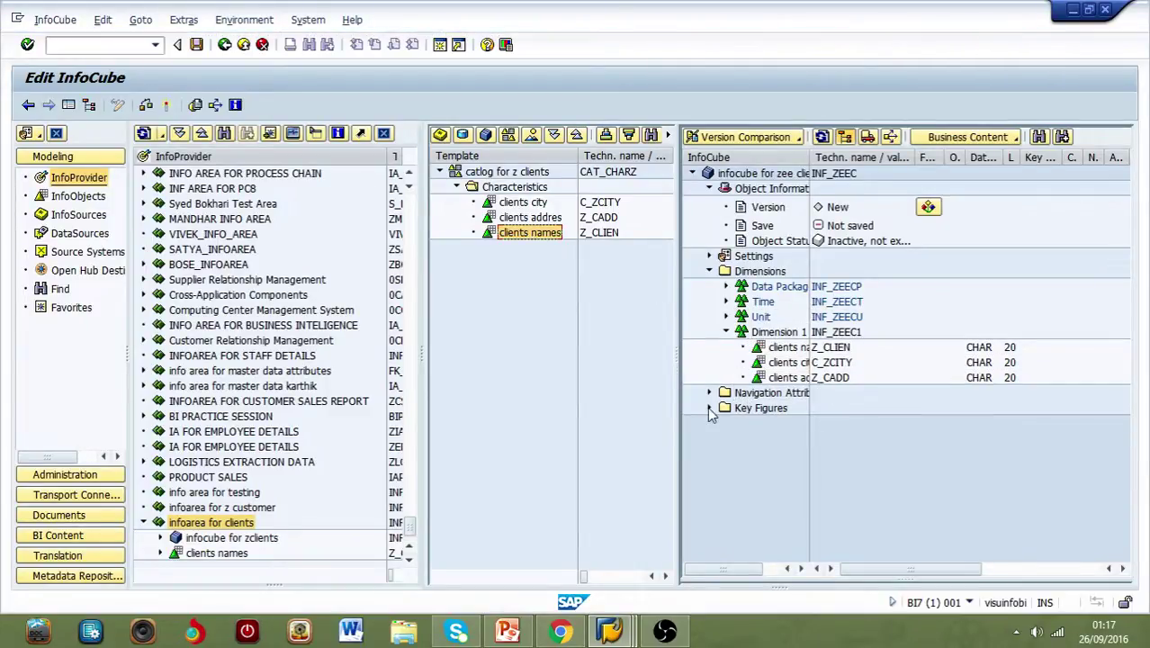
Step: Load catalog CAT_KFZ and add key figures Q_ZCIL (clients quantity) and S_ZCLU (clients sales)
click(508, 136)
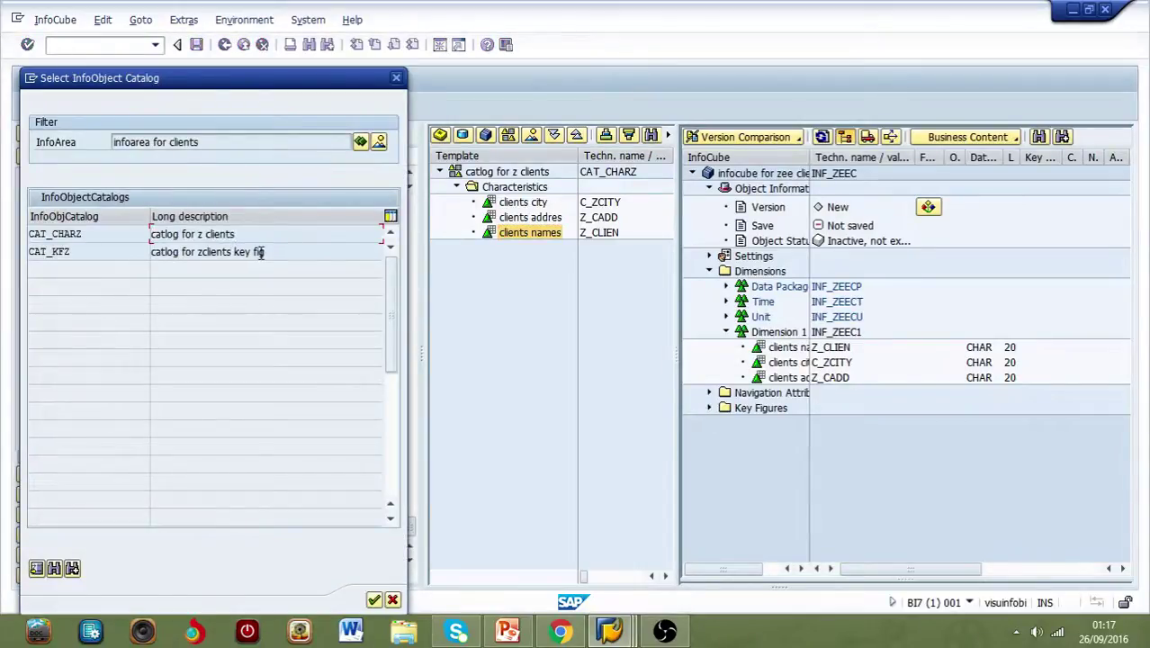
double_click(260, 252)
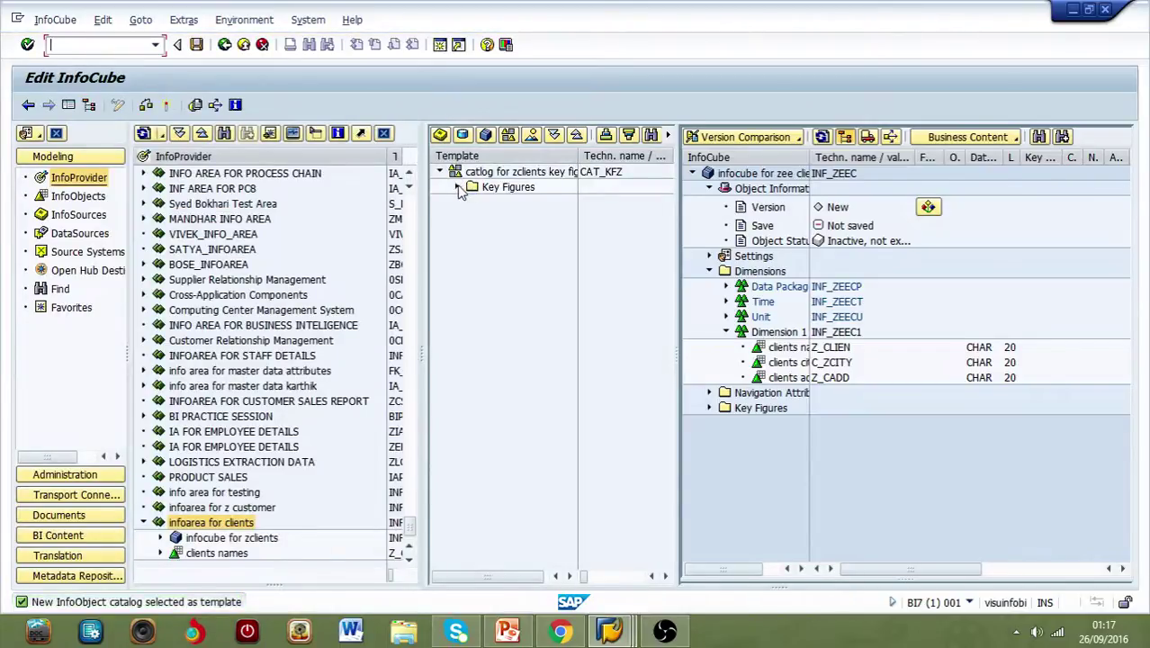
click(457, 187)
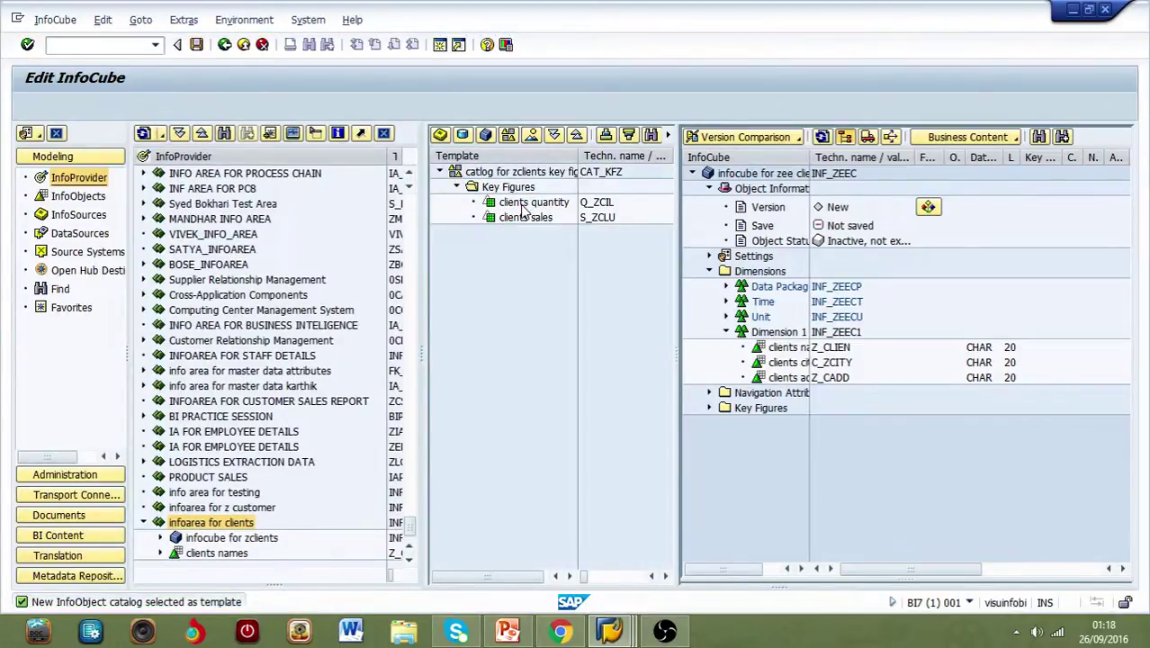
drag(522, 207, 748, 408)
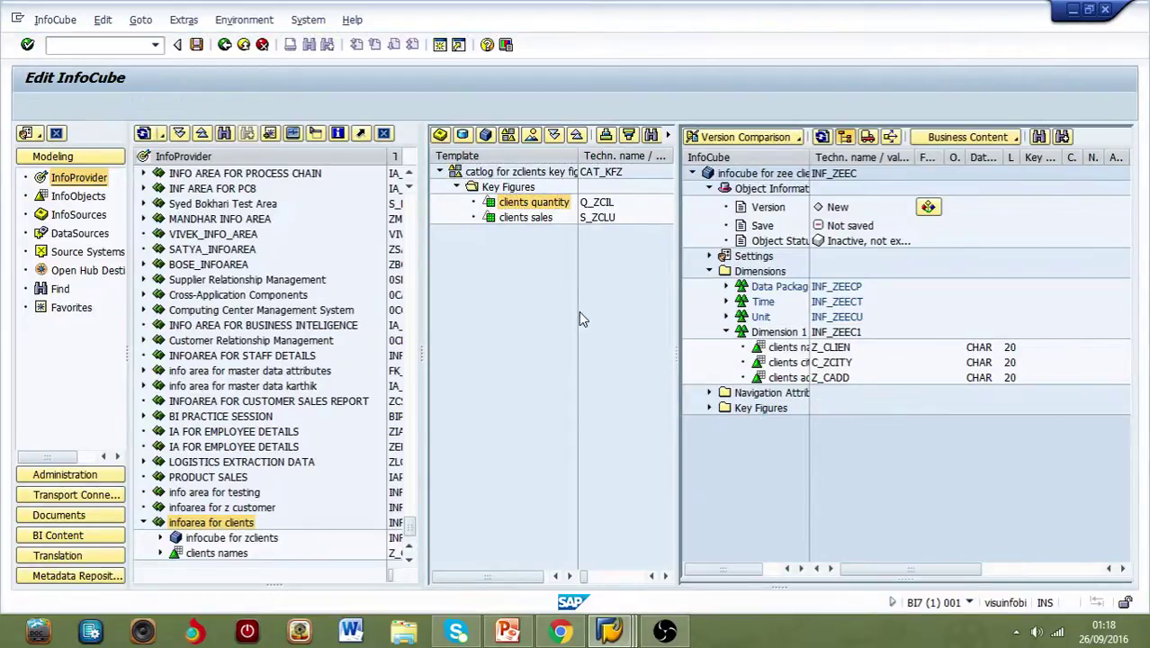
click(540, 222)
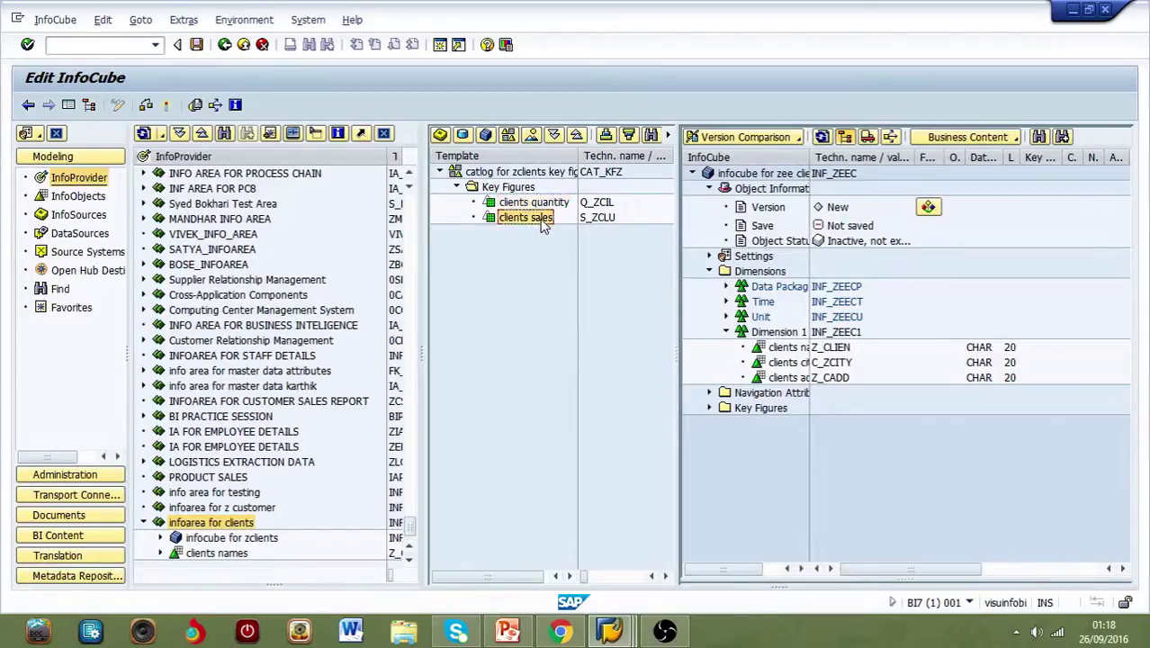
mouse_move(542, 224)
mouse_down()
mouse_move(812, 418)
mouse_move(808, 409)
mouse_up()
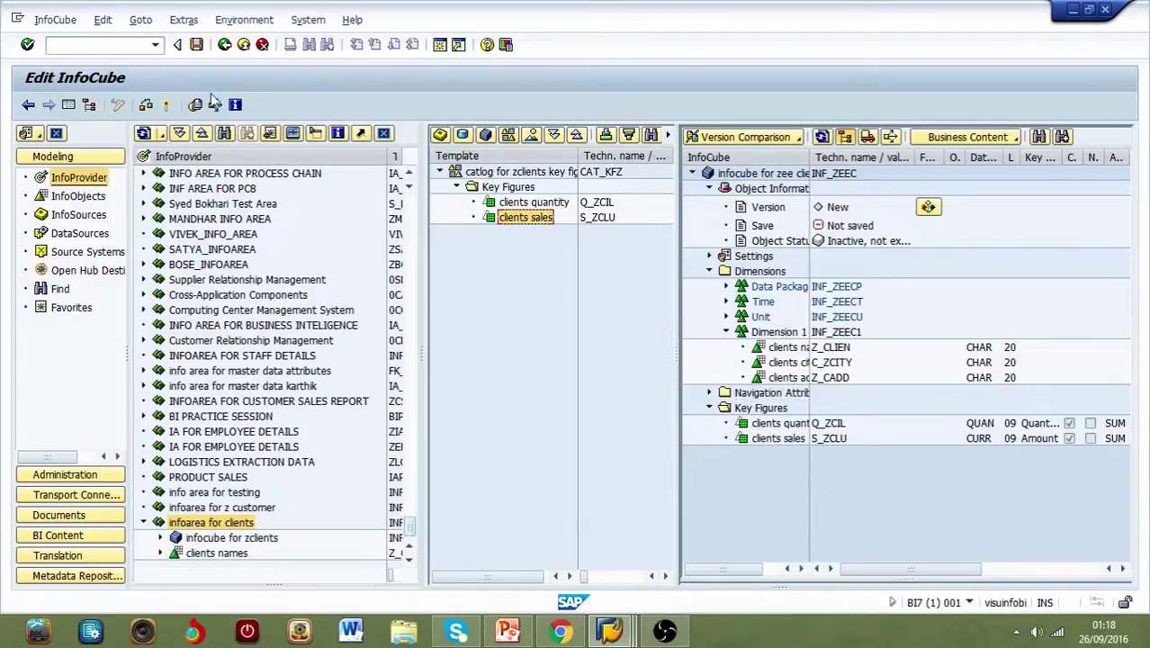
Step: Activate InfoCube INF_ZEEC and confirm it is listed under 'infoarea for clients'
click(166, 105)
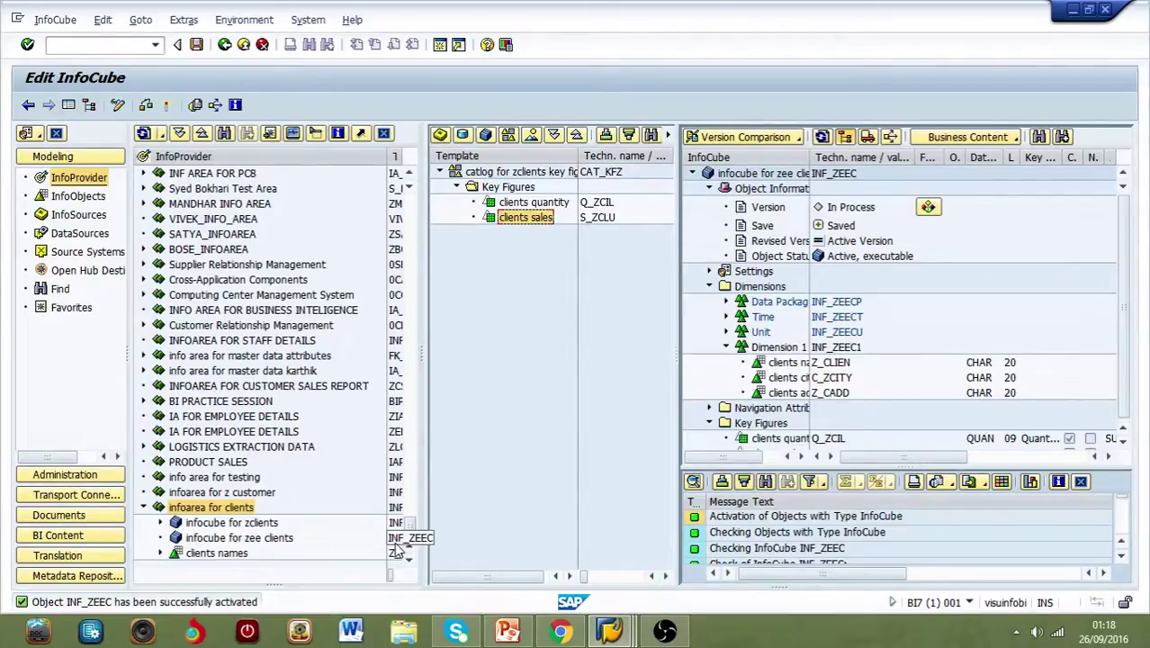
click(397, 539)
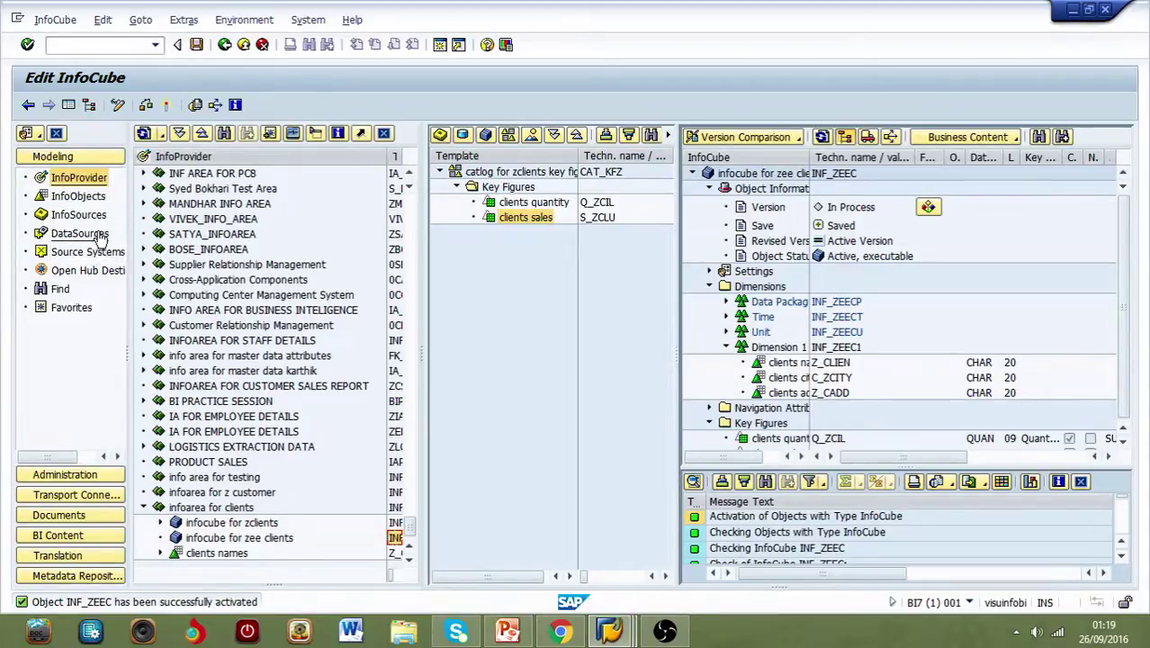
Step: Start a transformation from DataSource Z_ZEECLIENT (ZFLATFILE) with target InfoCube inf_zeec
click(99, 235)
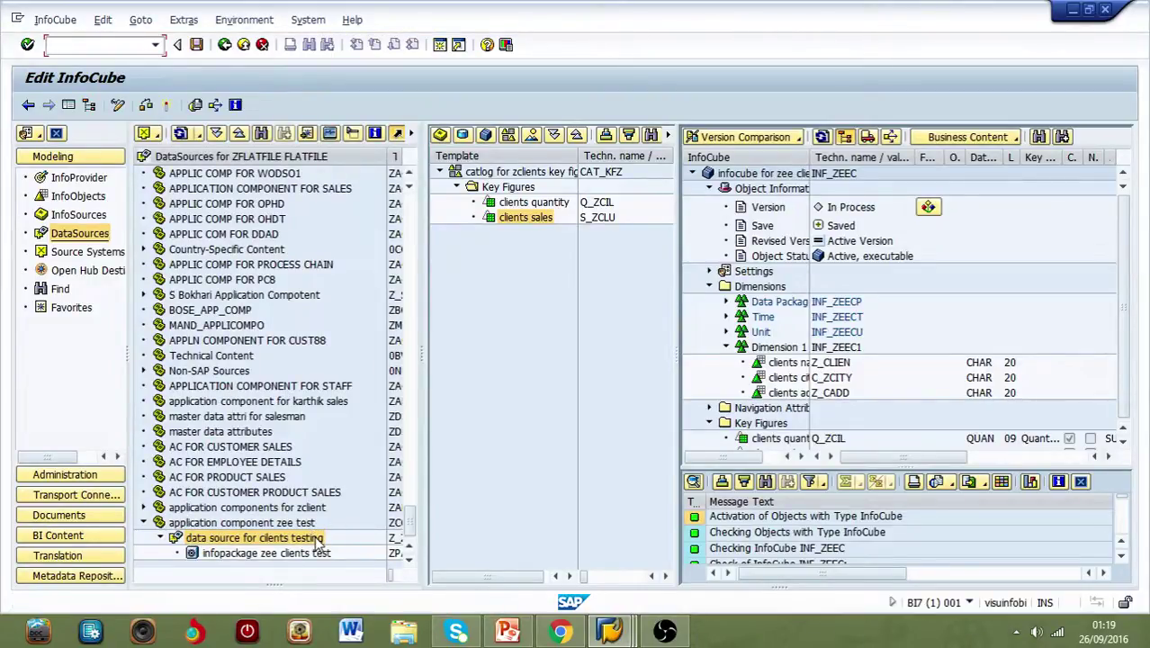
right_click(317, 539)
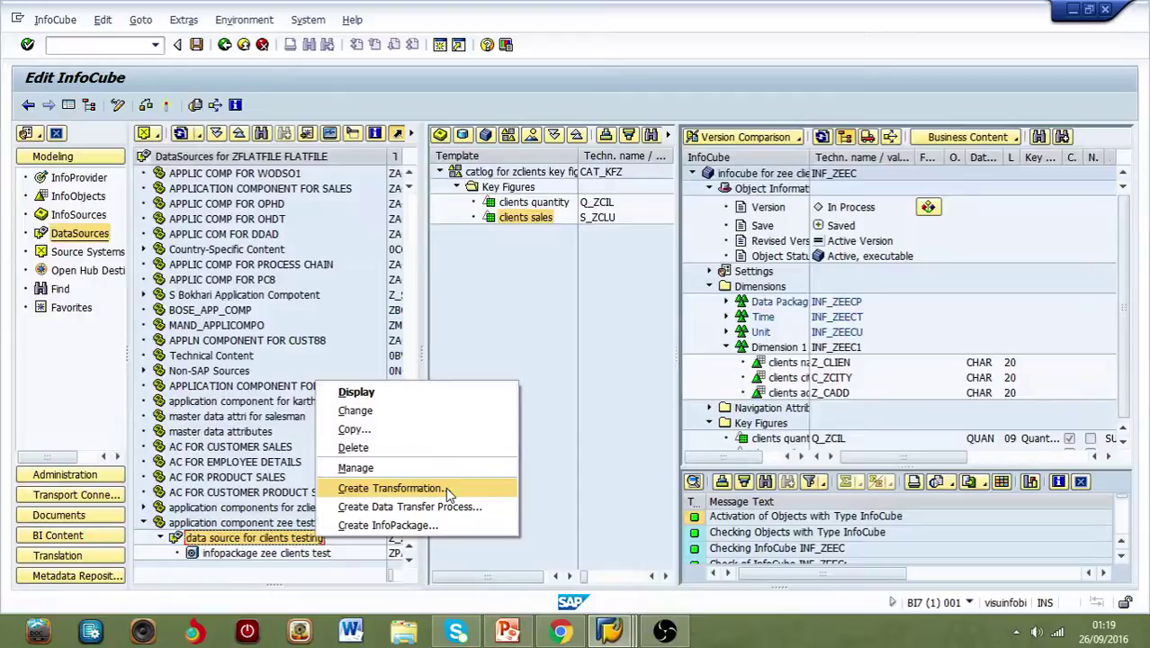
click(445, 487)
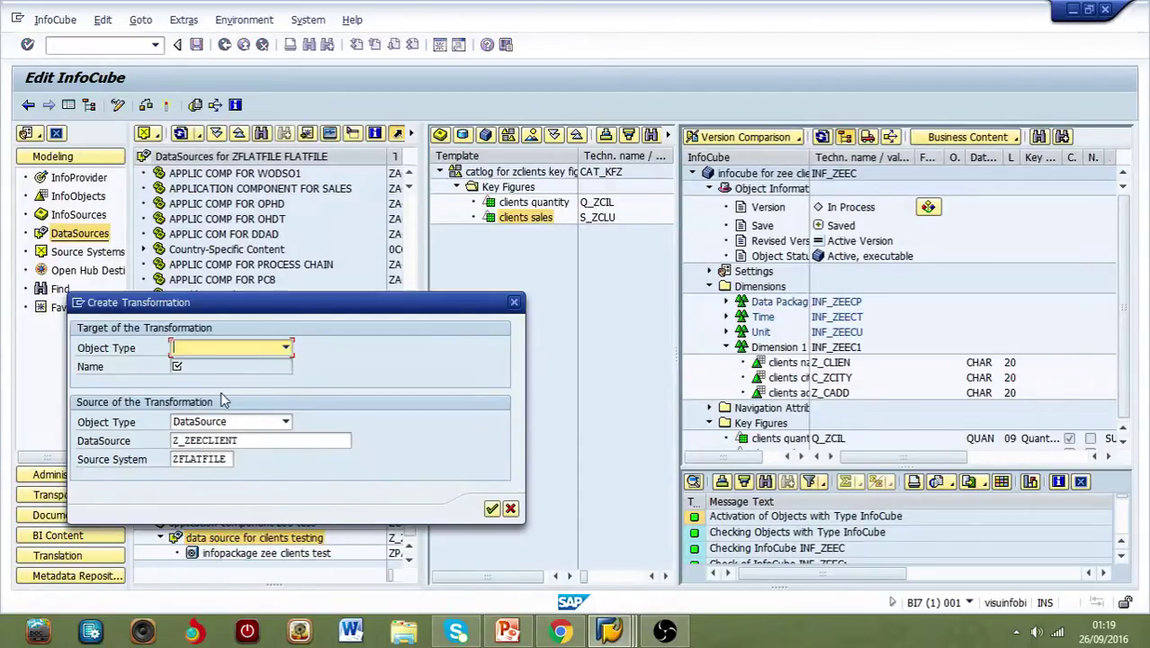
click(286, 350)
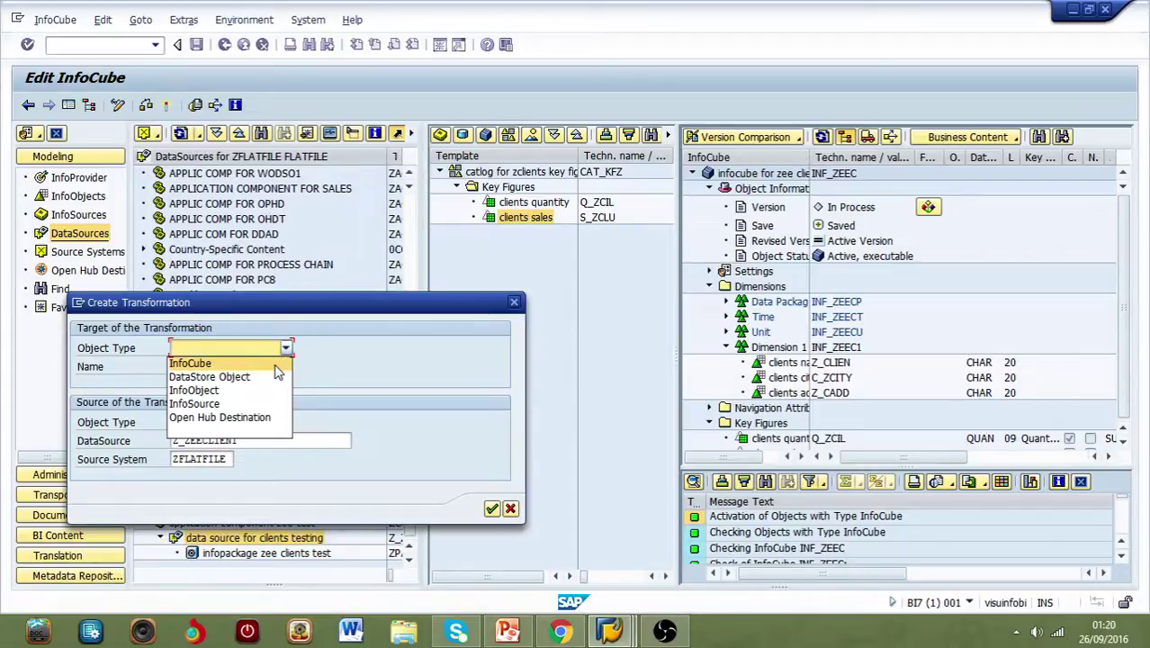
click(276, 364)
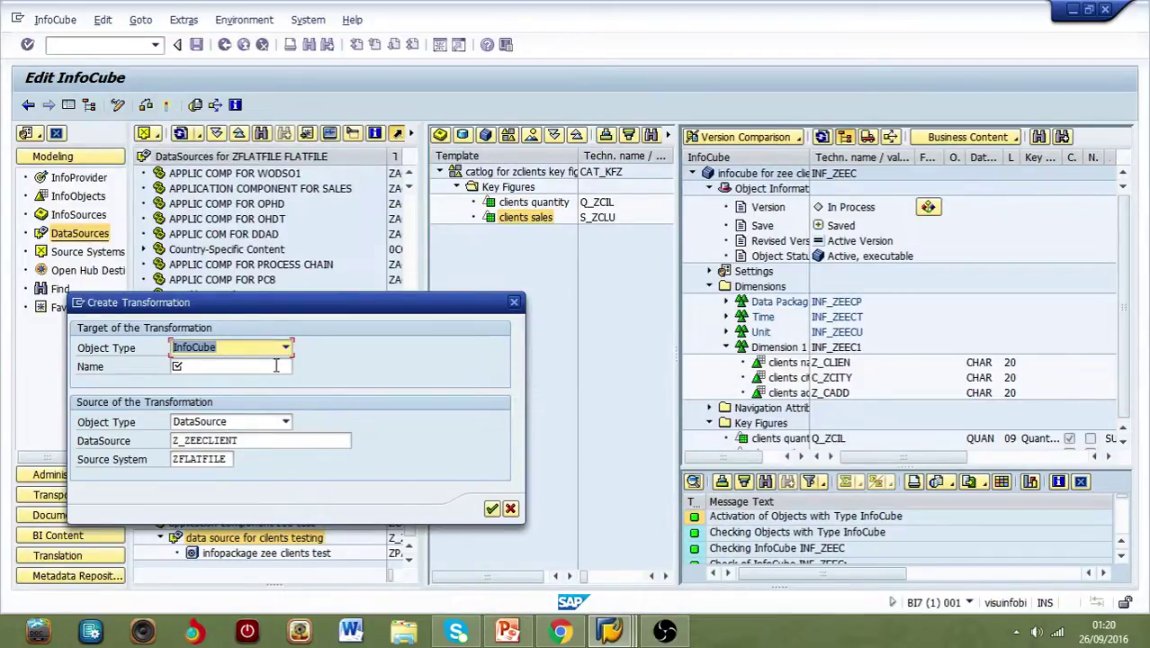
click(276, 365)
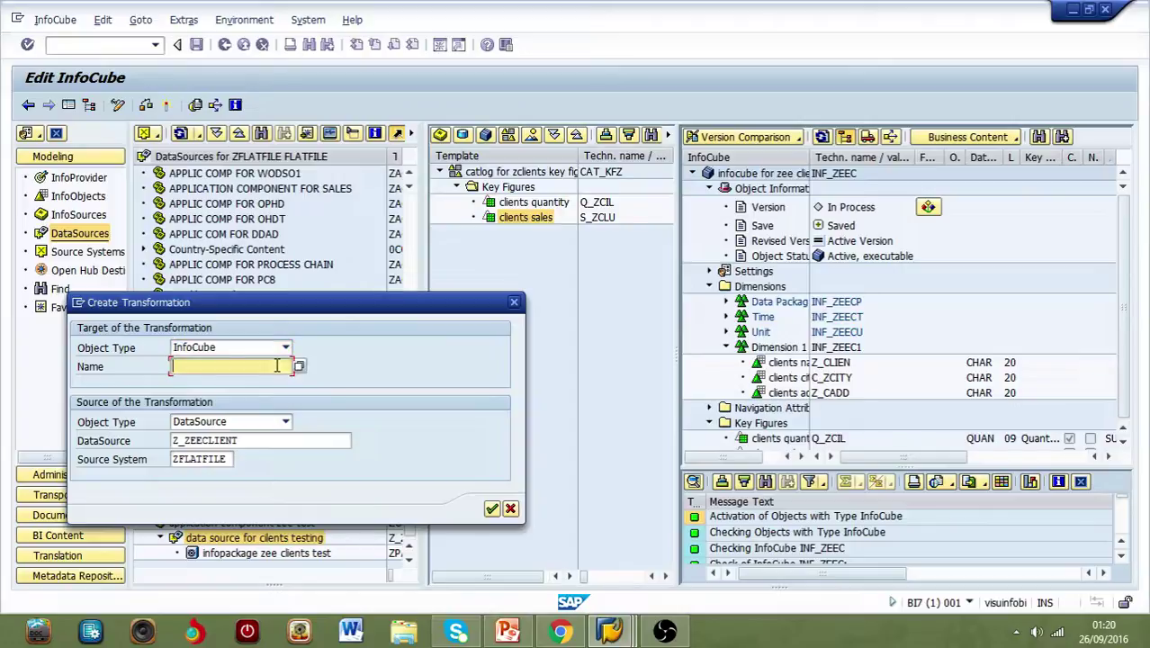
text(inf_z)
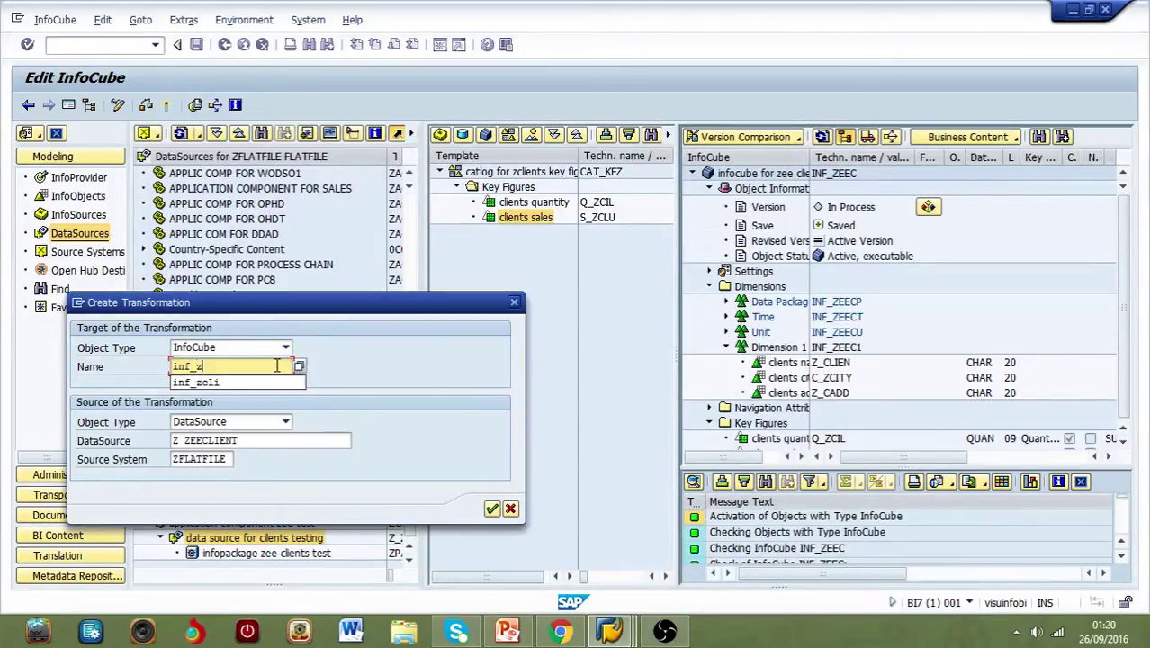
text(eec)
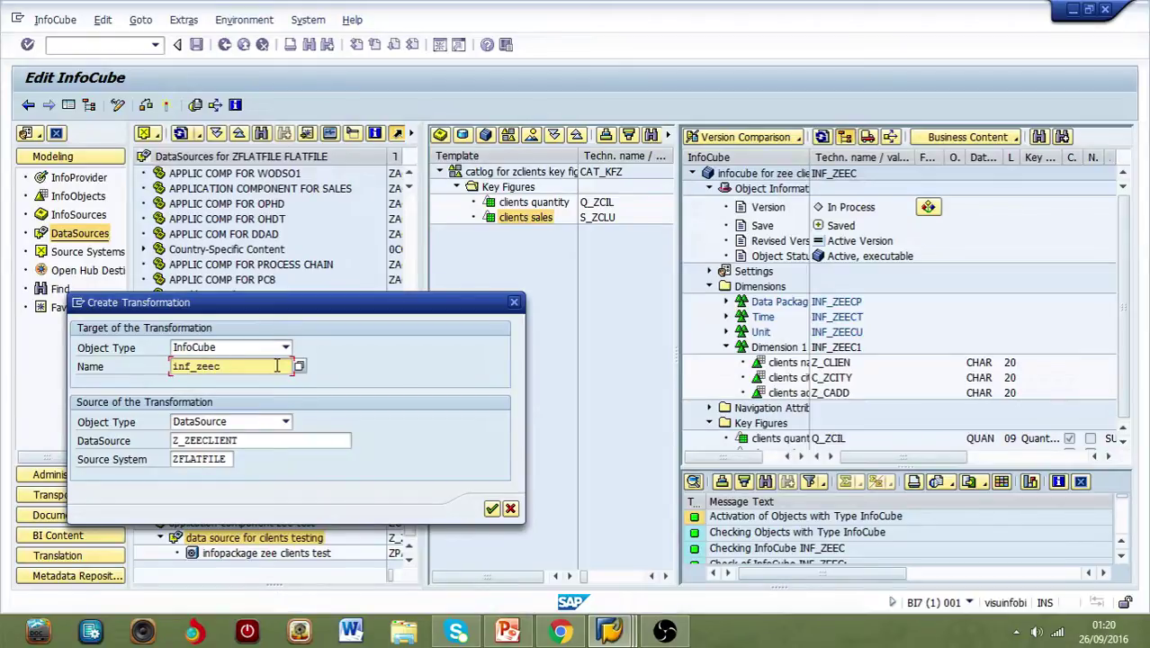
Step: Create the transformation and map CLIENTS to Z_CLIEN and CLIENTSADDRESS to Z_CADD
click(492, 510)
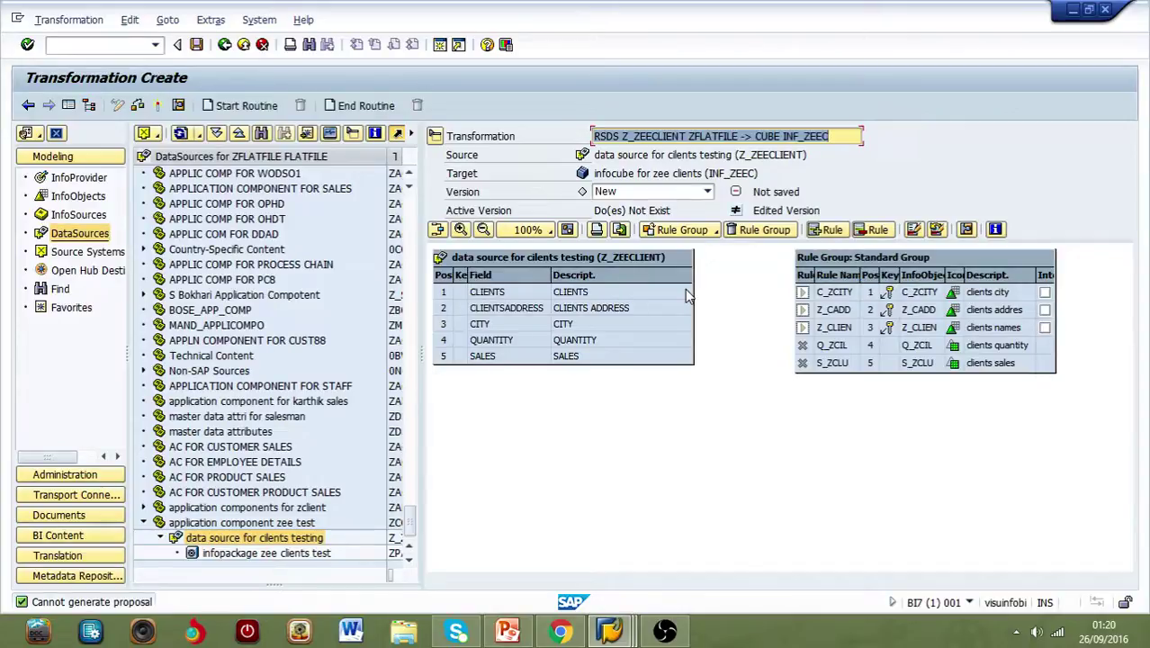
drag(685, 289, 785, 309)
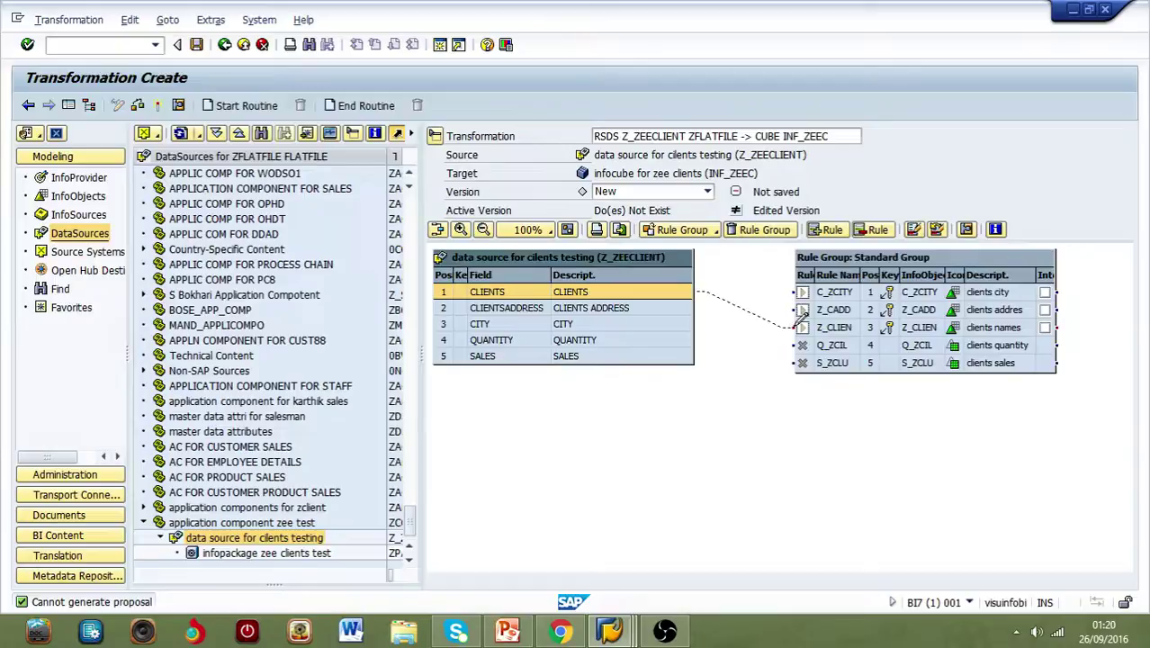
drag(785, 309, 800, 327)
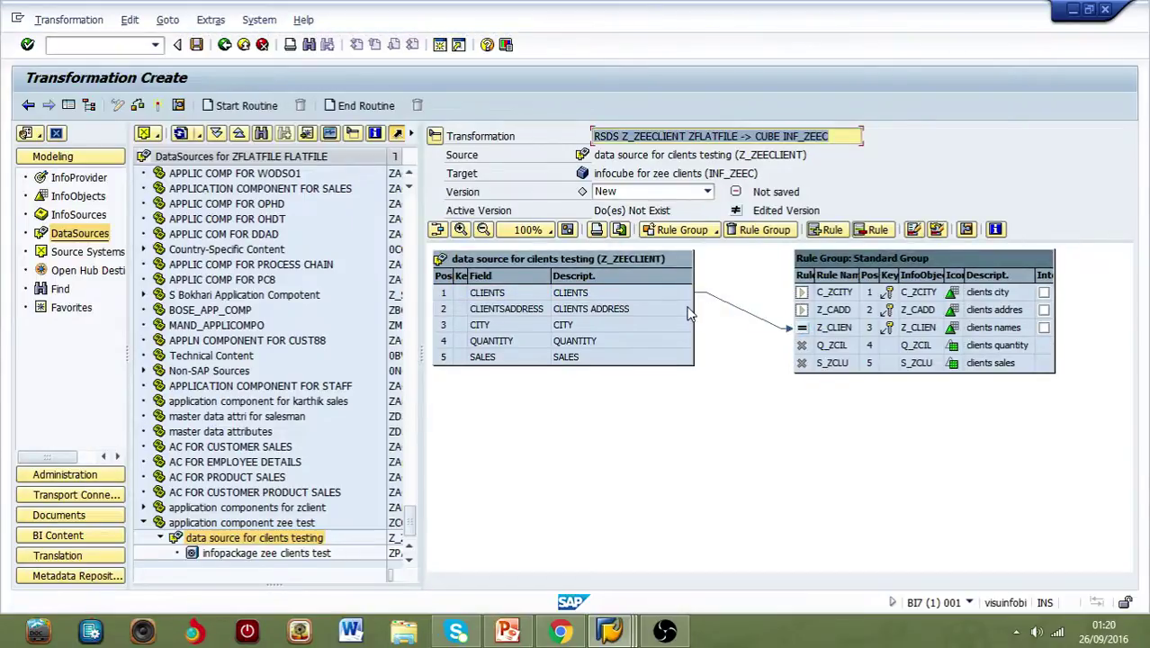
drag(687, 312, 798, 304)
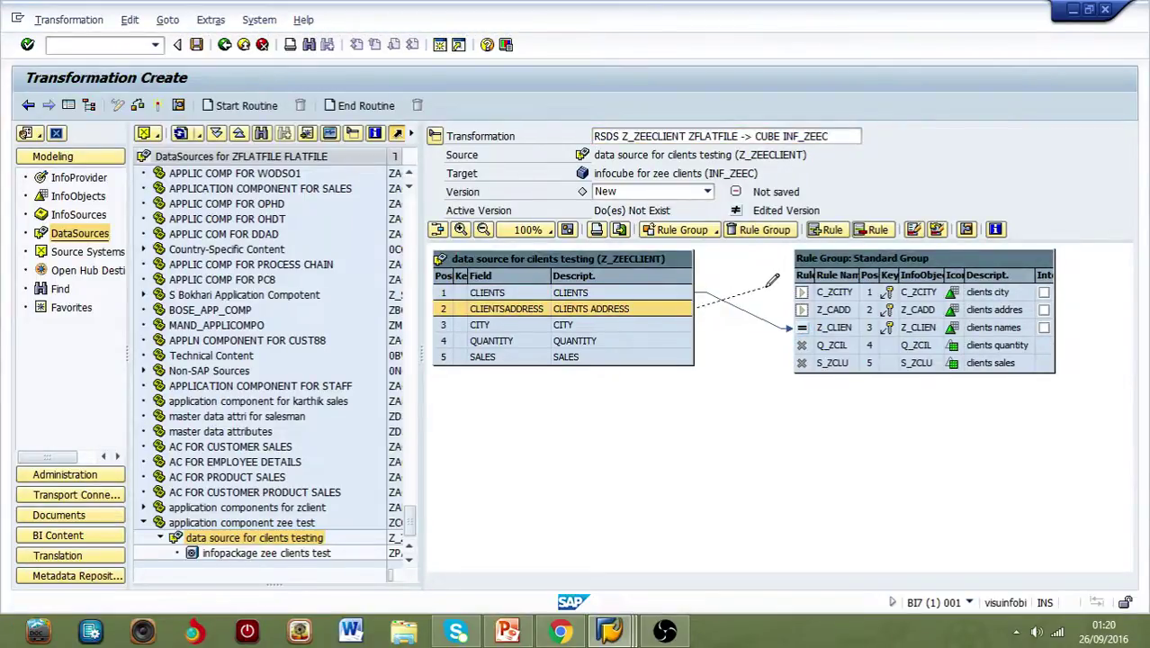
drag(798, 305, 800, 309)
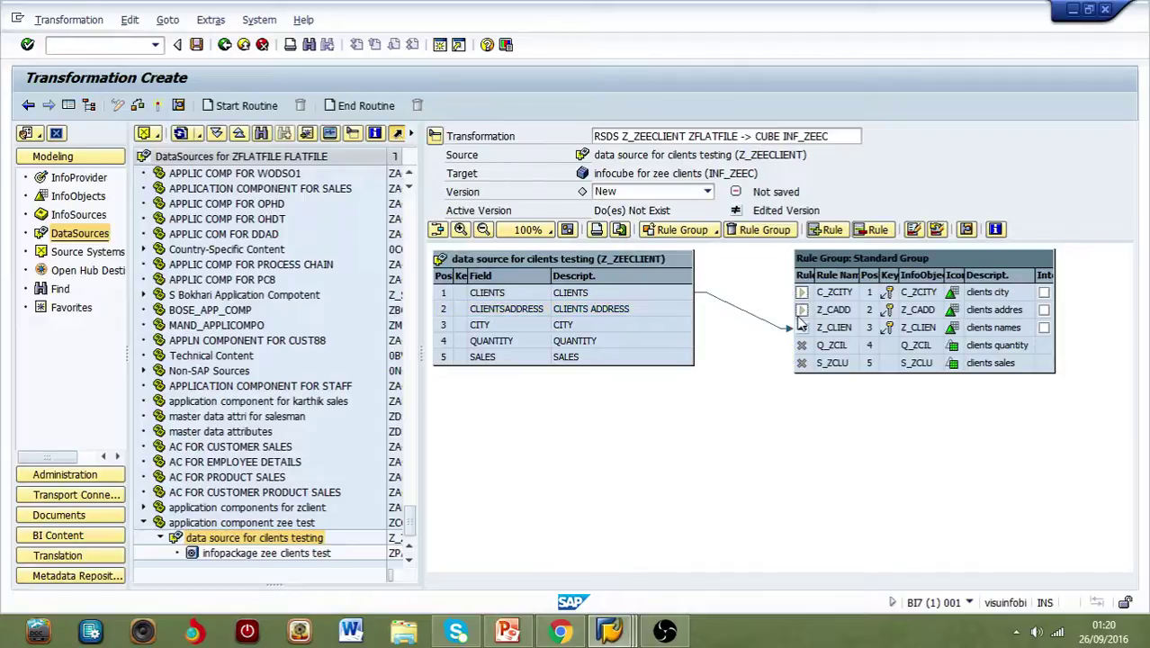
Step: Map CITY to C_ZCITY, QUANTITY to Q_ZCIL and SALES to S_ZCLU
click(684, 328)
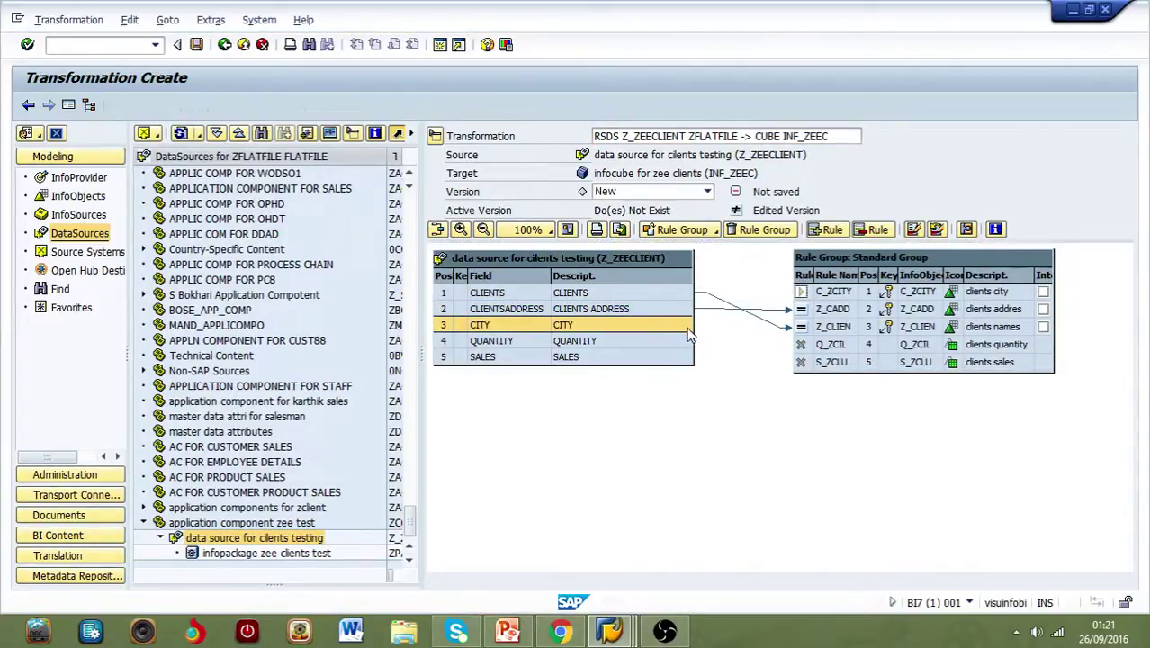
drag(688, 334, 793, 292)
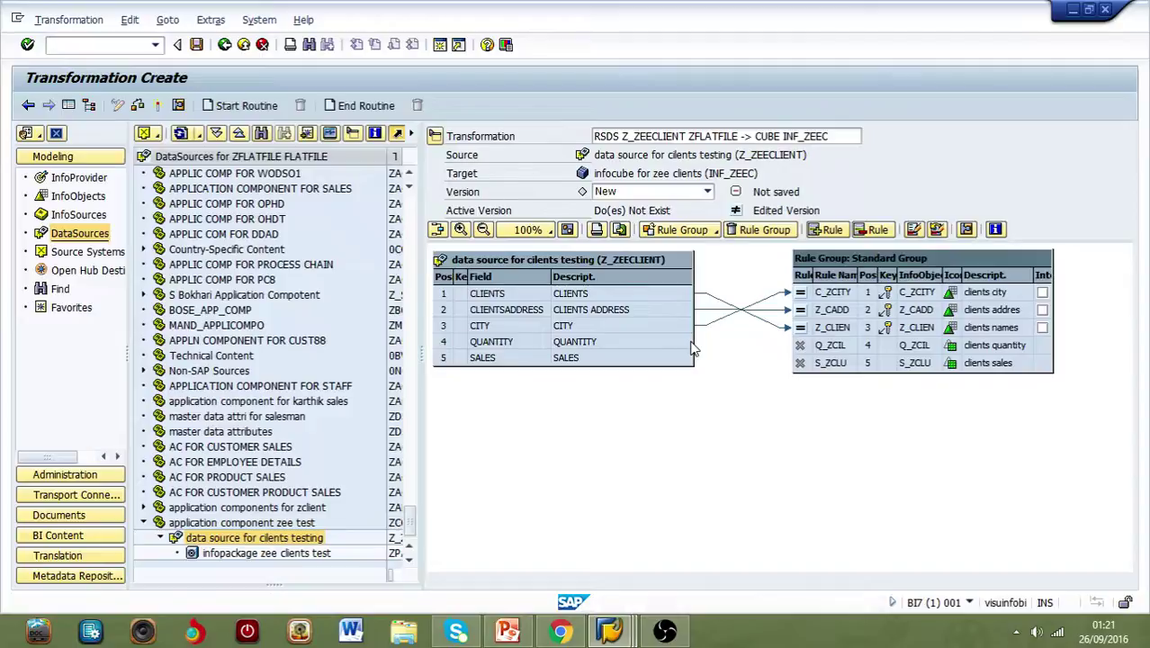
drag(691, 344, 763, 331)
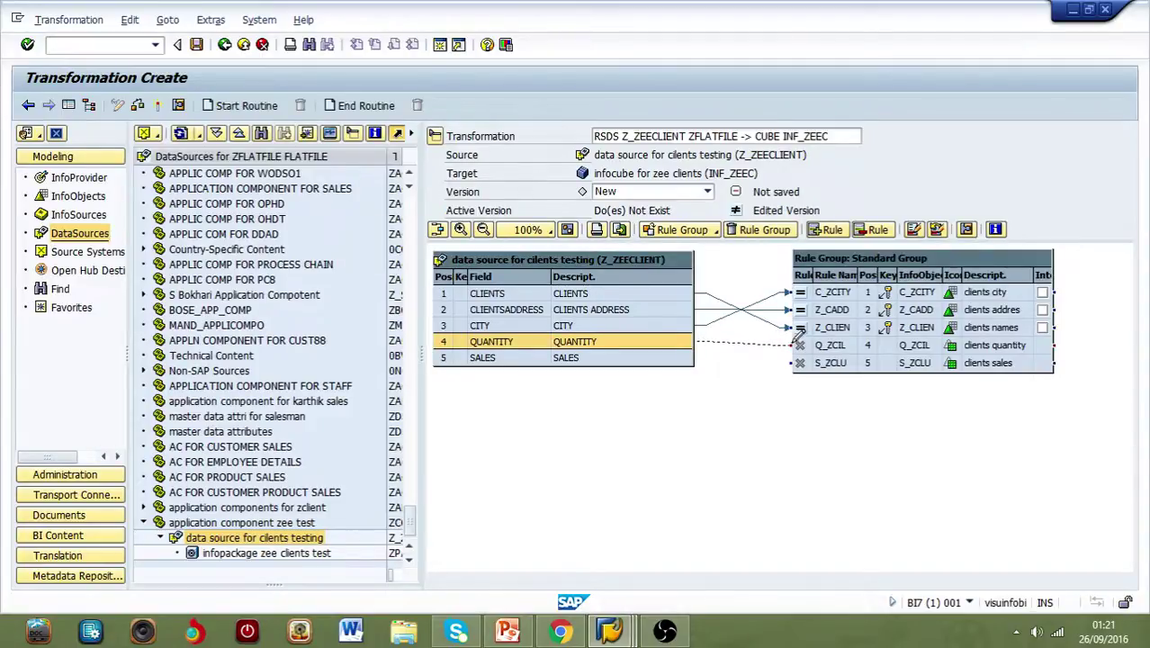
drag(763, 331, 799, 344)
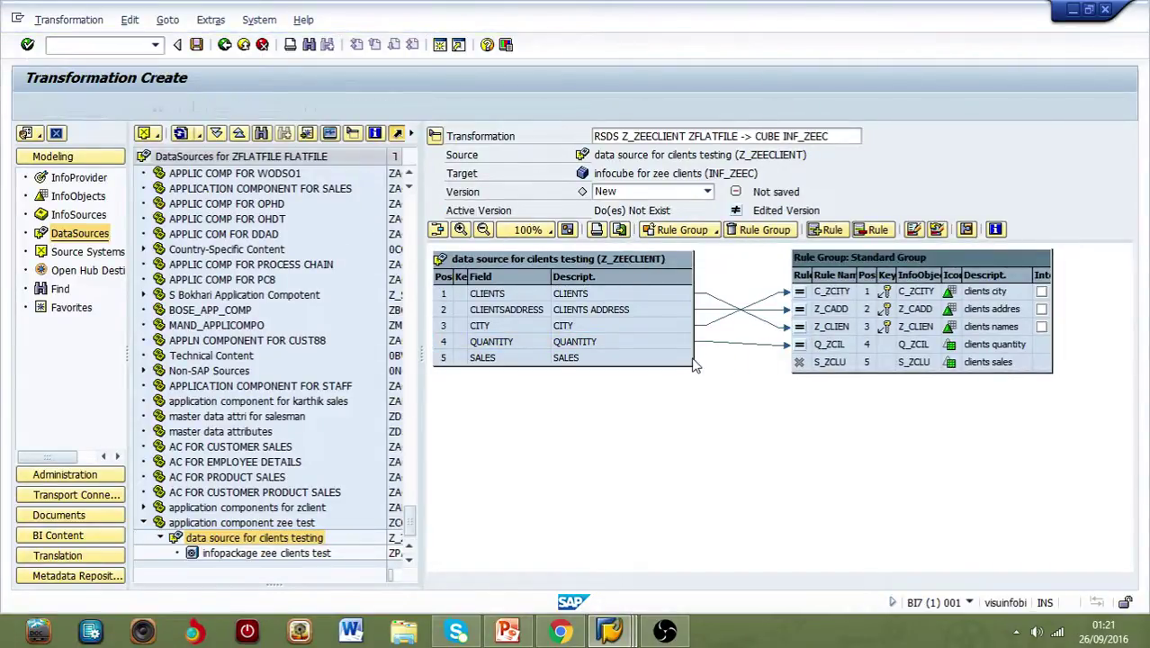
mouse_move(691, 358)
mouse_down()
mouse_move(731, 345)
mouse_move(797, 358)
mouse_up()
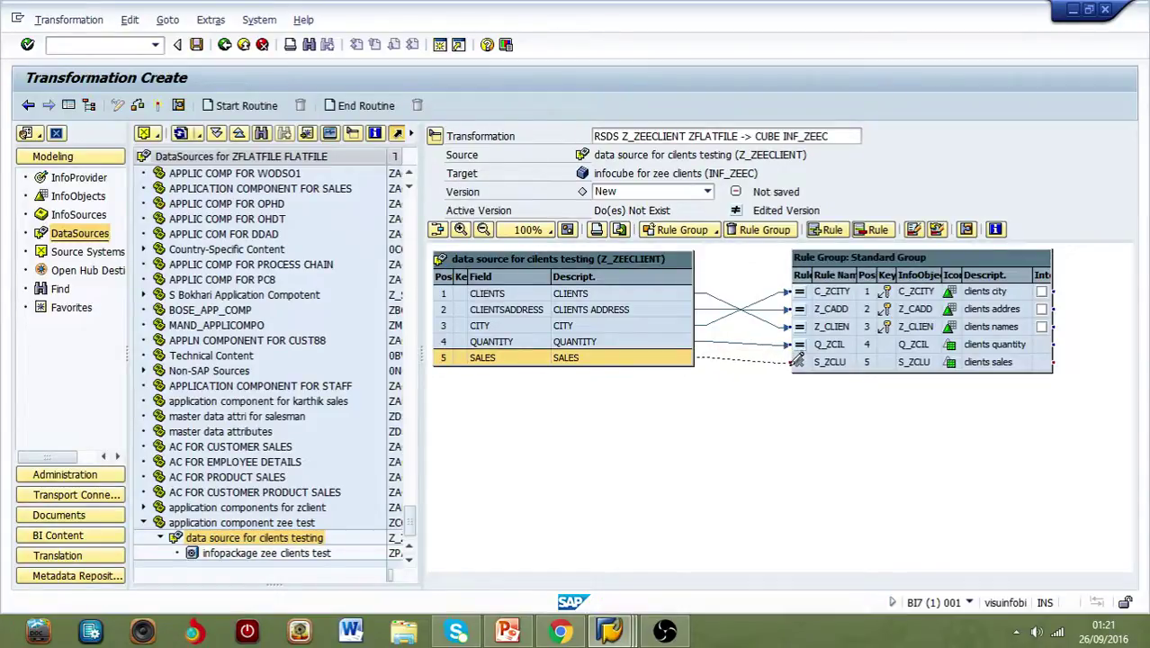
drag(796, 358, 797, 360)
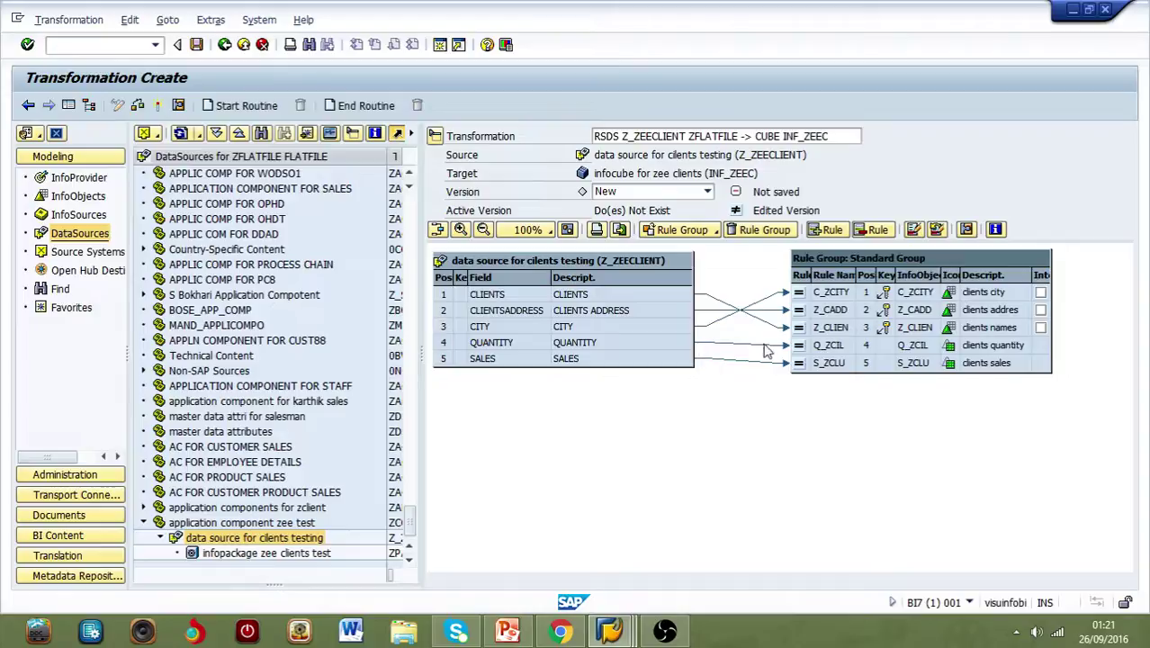
Step: Describe the C_ZCITY rule as 'zee client city'
click(798, 298)
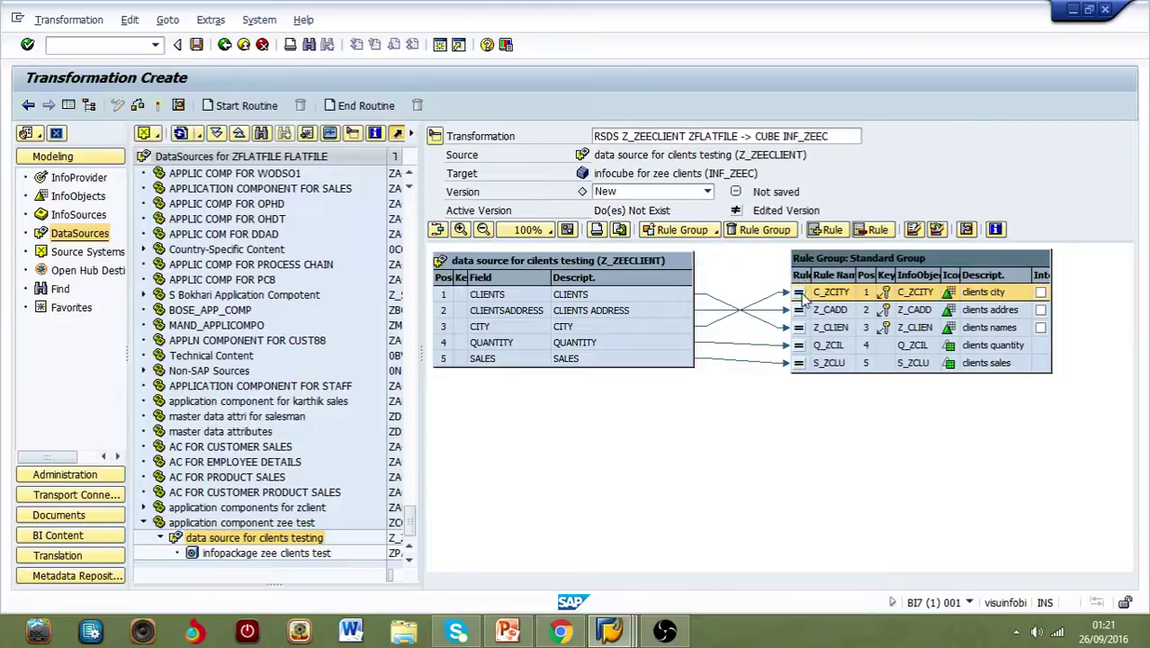
double_click(800, 298)
text(zee clie)
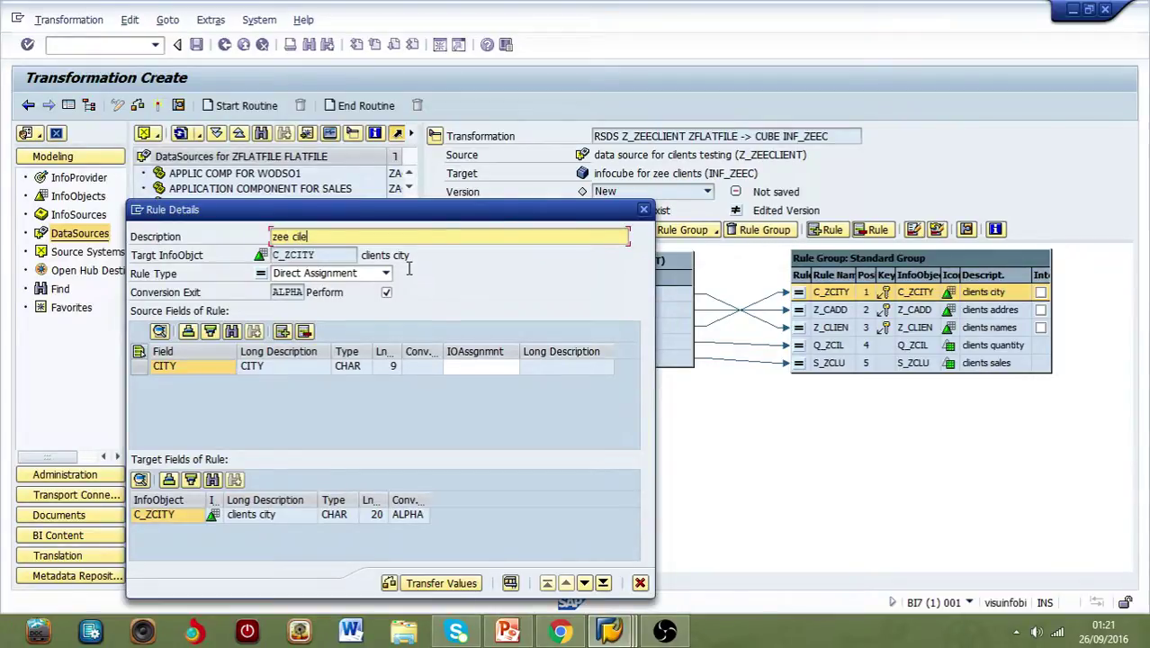
text(nt city)
click(433, 582)
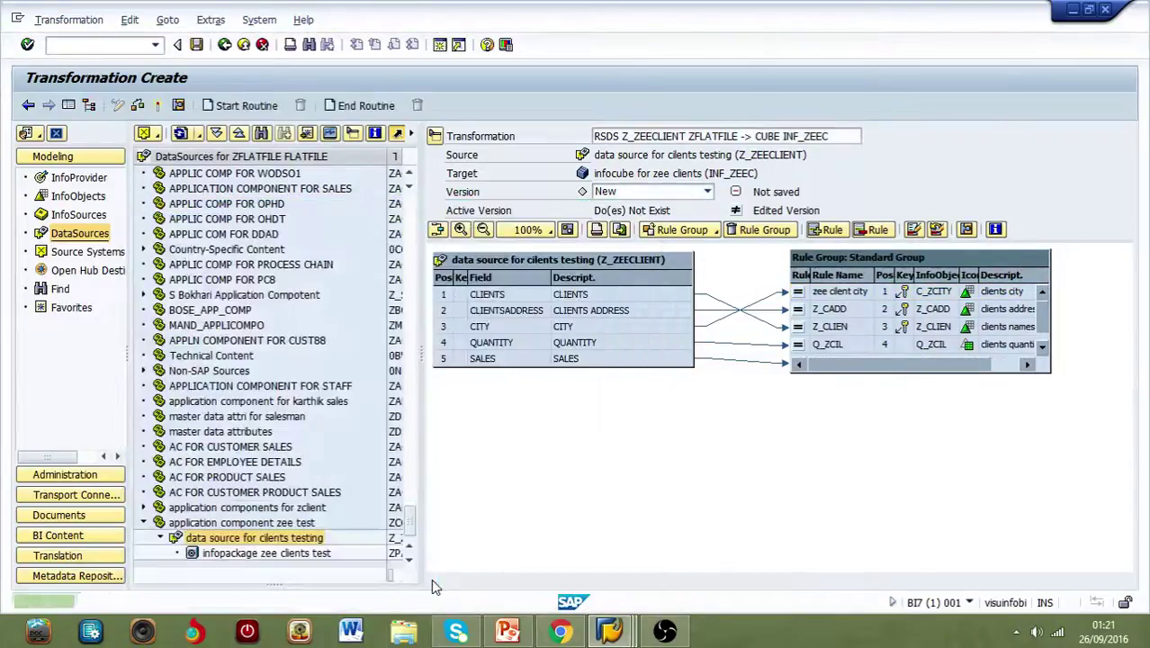
Step: Describe the Z_CADD rule as 'z clients address', keeping Direct Assignment
double_click(798, 311)
text(z client)
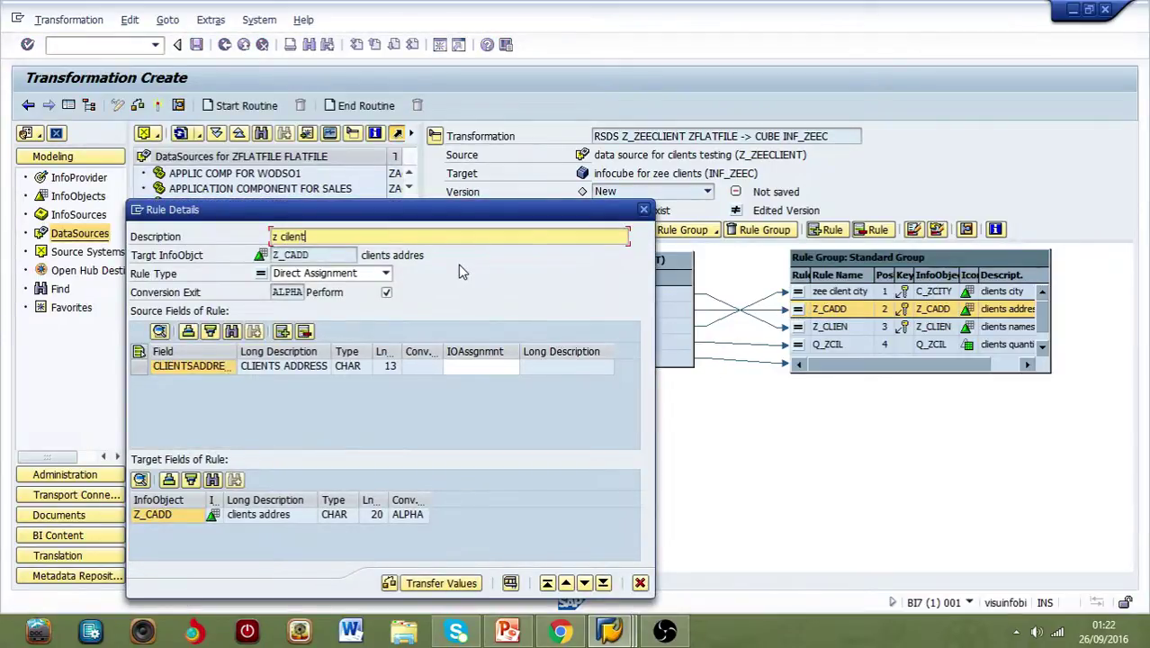
text(s address)
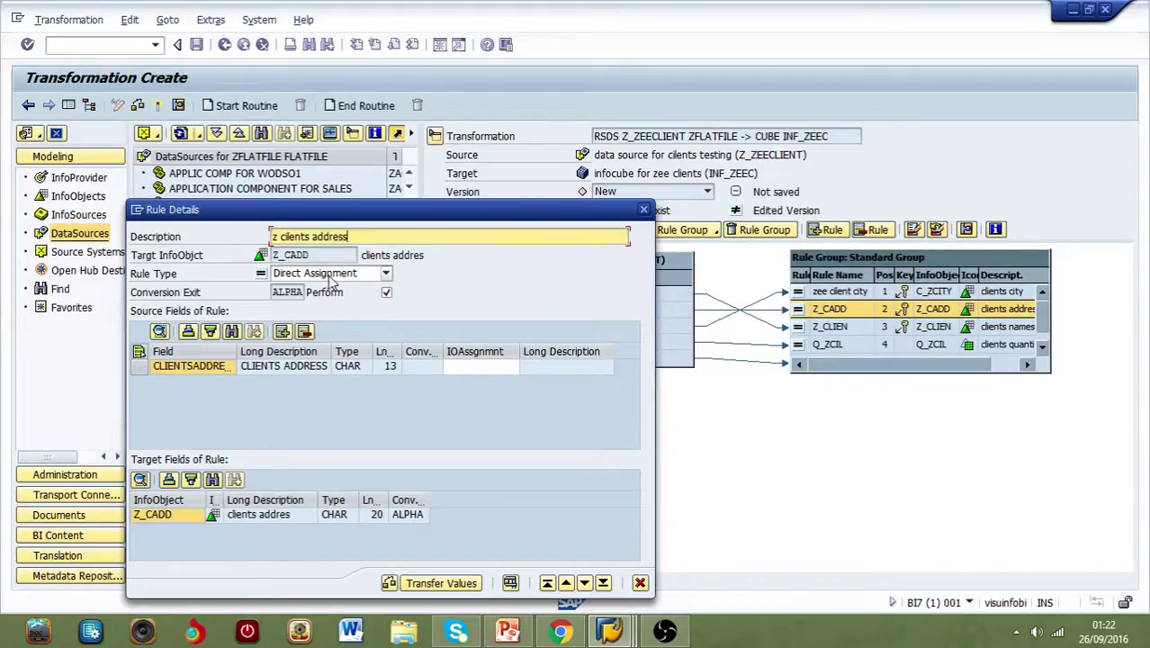
click(386, 273)
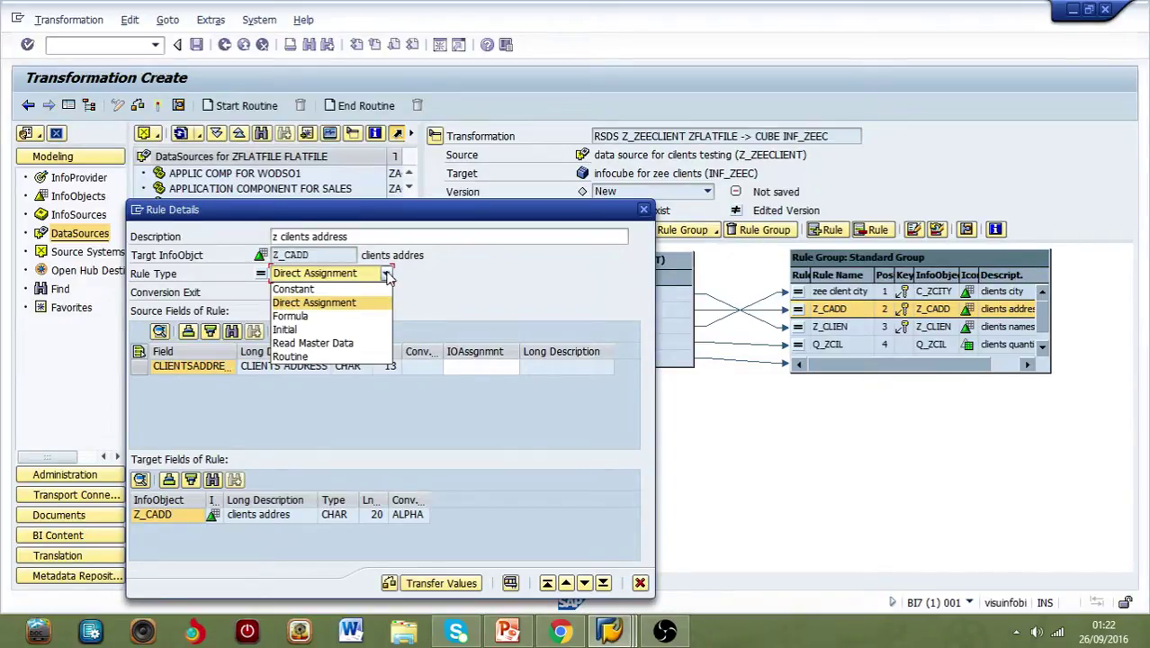
click(386, 275)
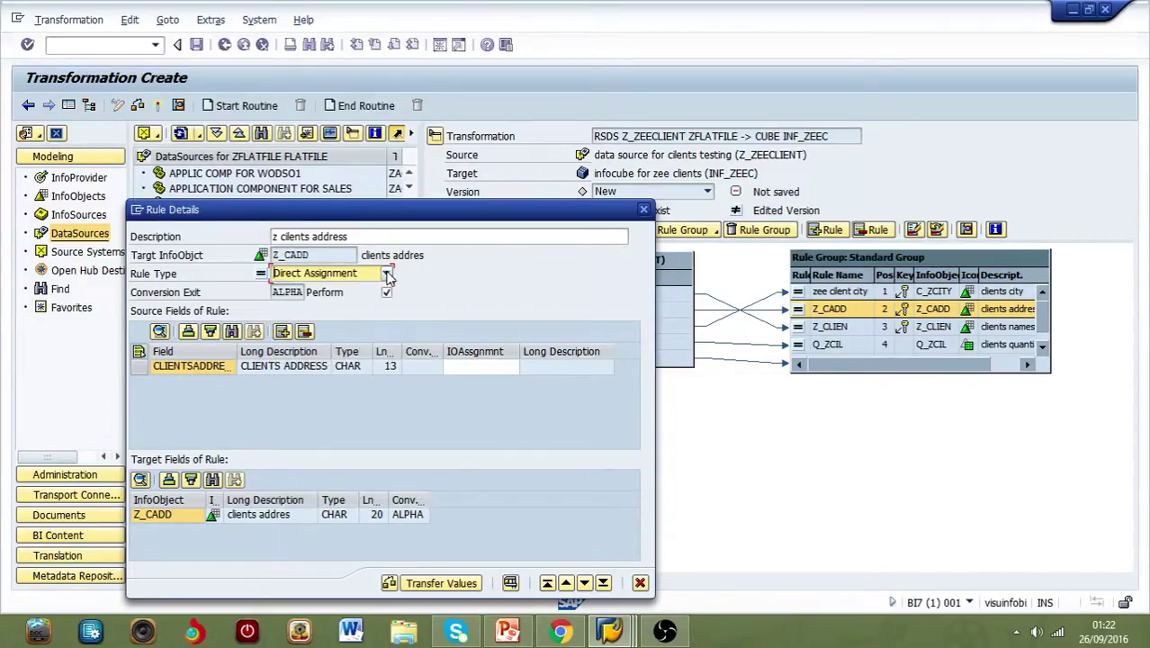
click(441, 583)
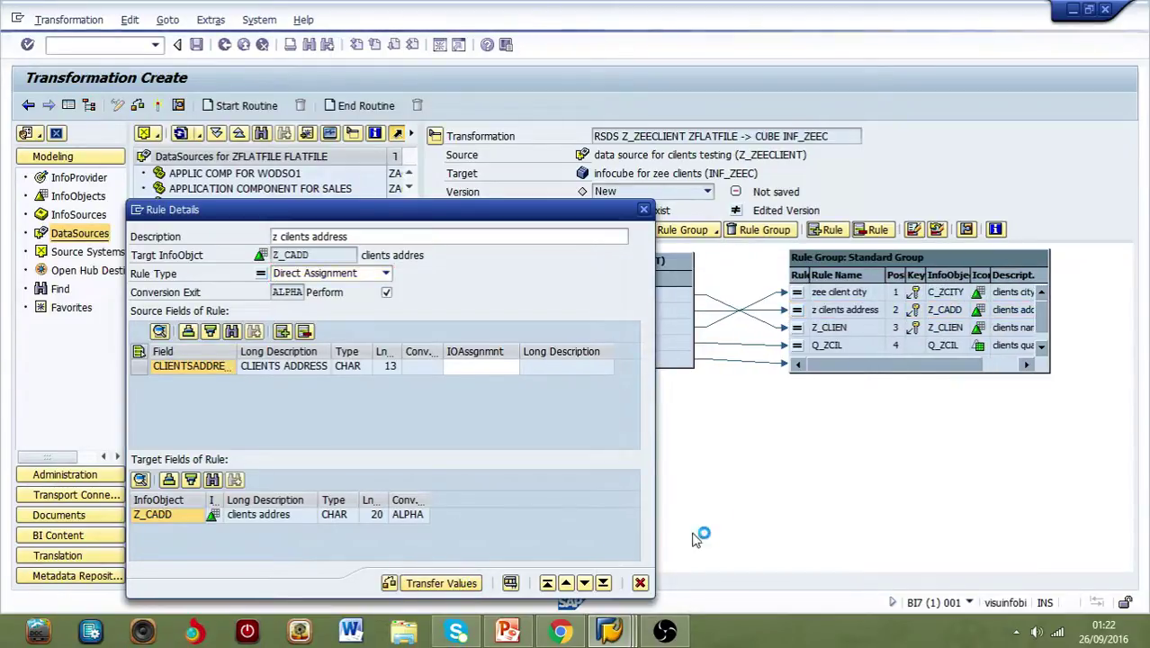
Step: Describe the Z_CLIEN rule as 'z clients names'
double_click(796, 329)
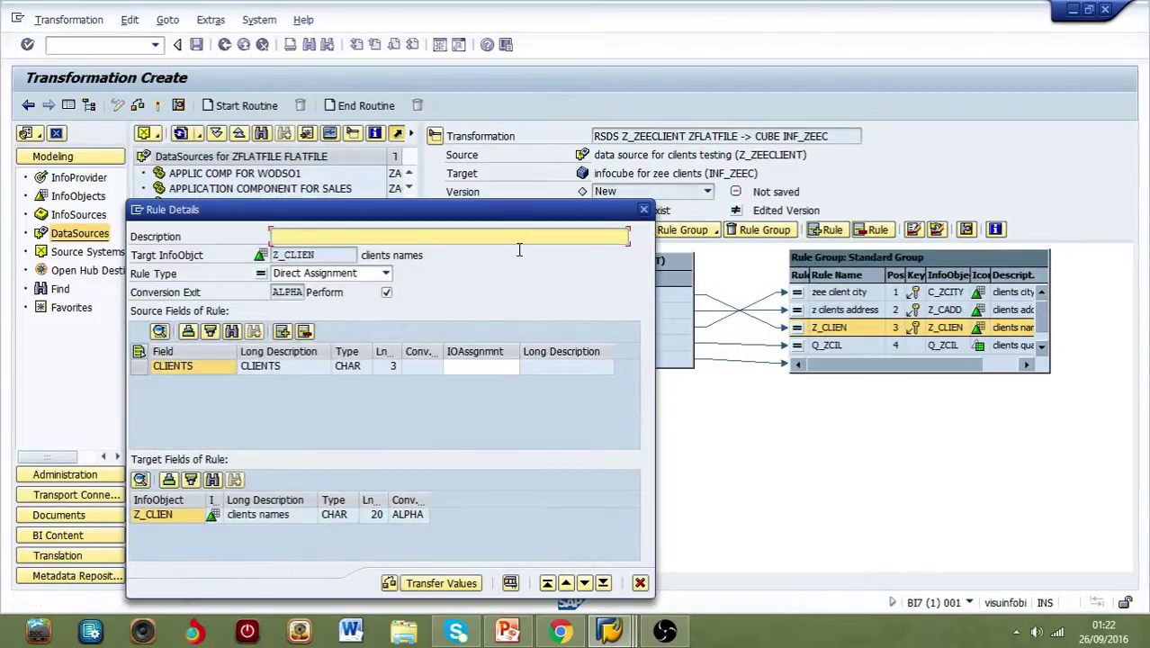
text(z clients names)
click(421, 585)
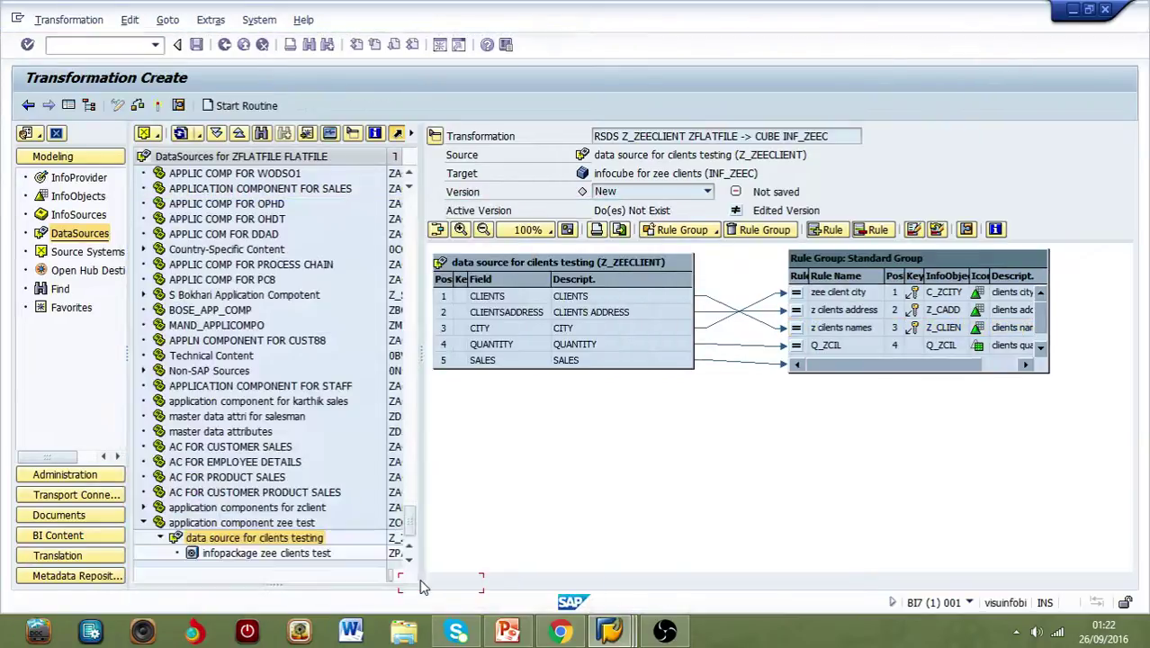
click(1041, 347)
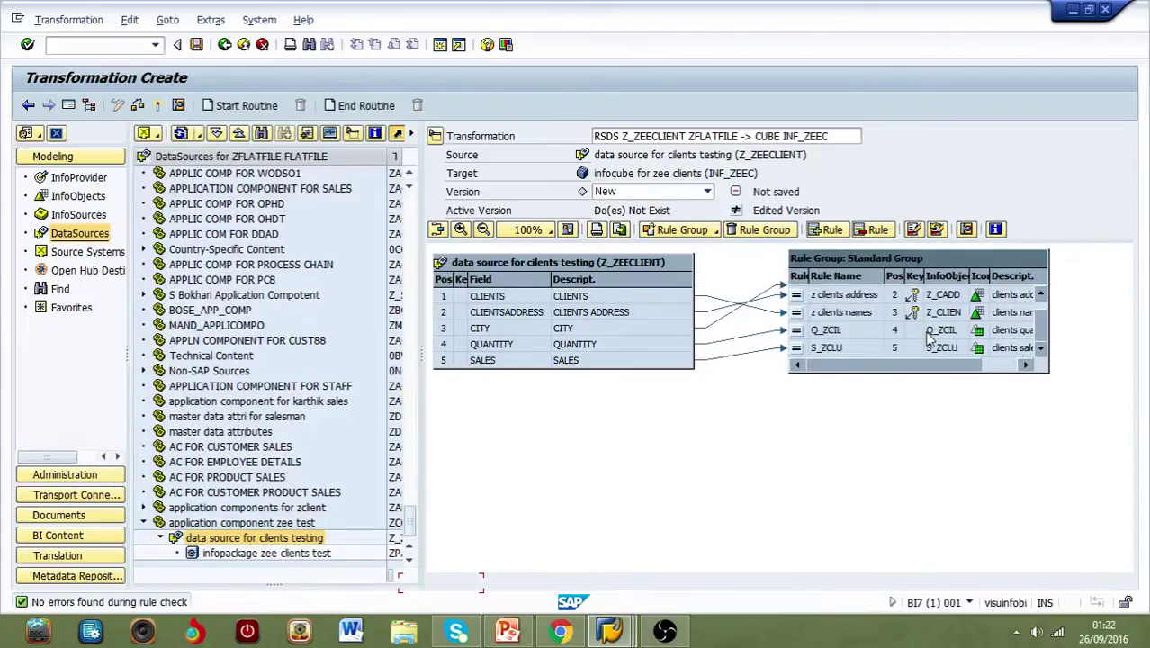
Step: Describe the Q_ZCIL rule as 'quantity' with no unit conversion
double_click(797, 331)
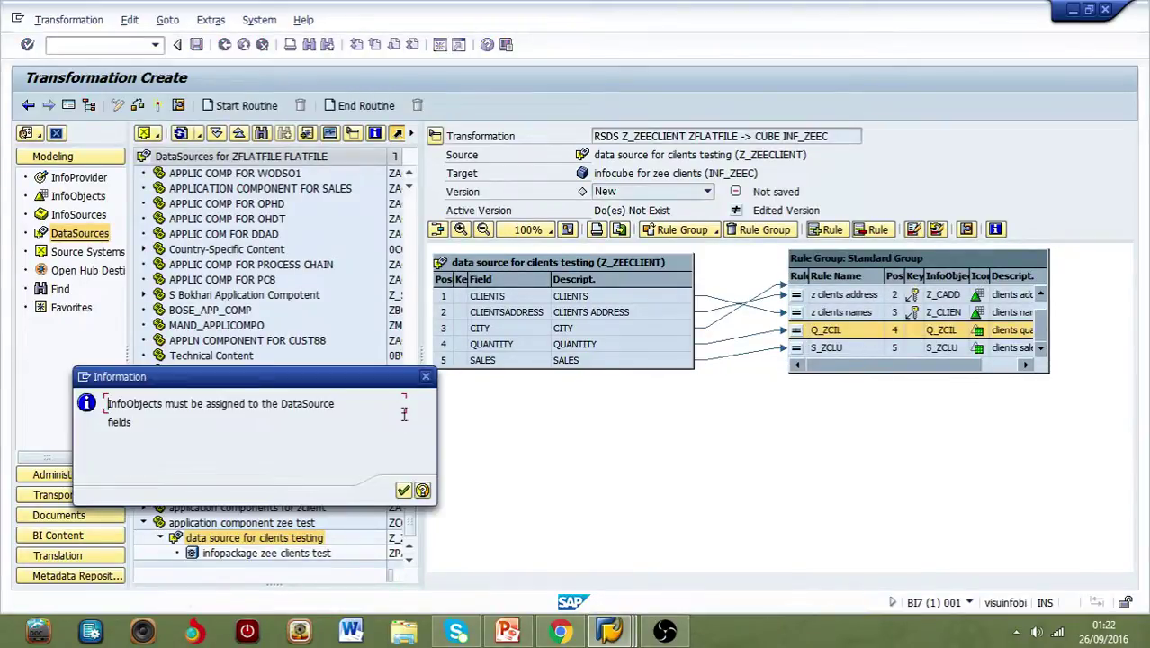
click(403, 490)
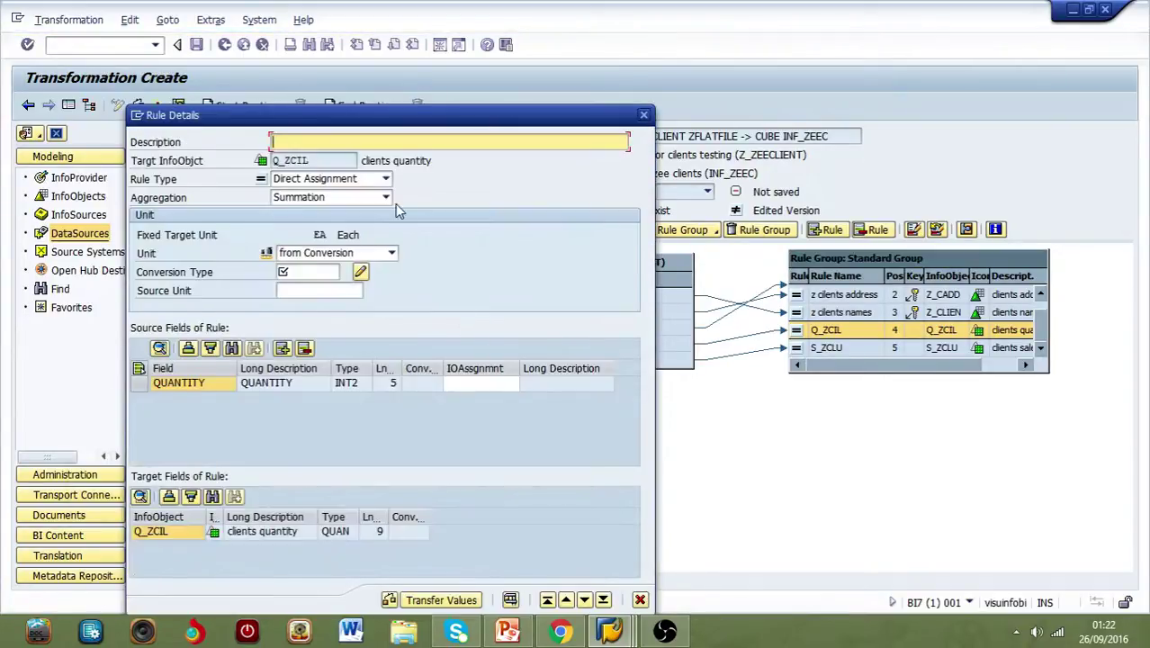
text(quantity)
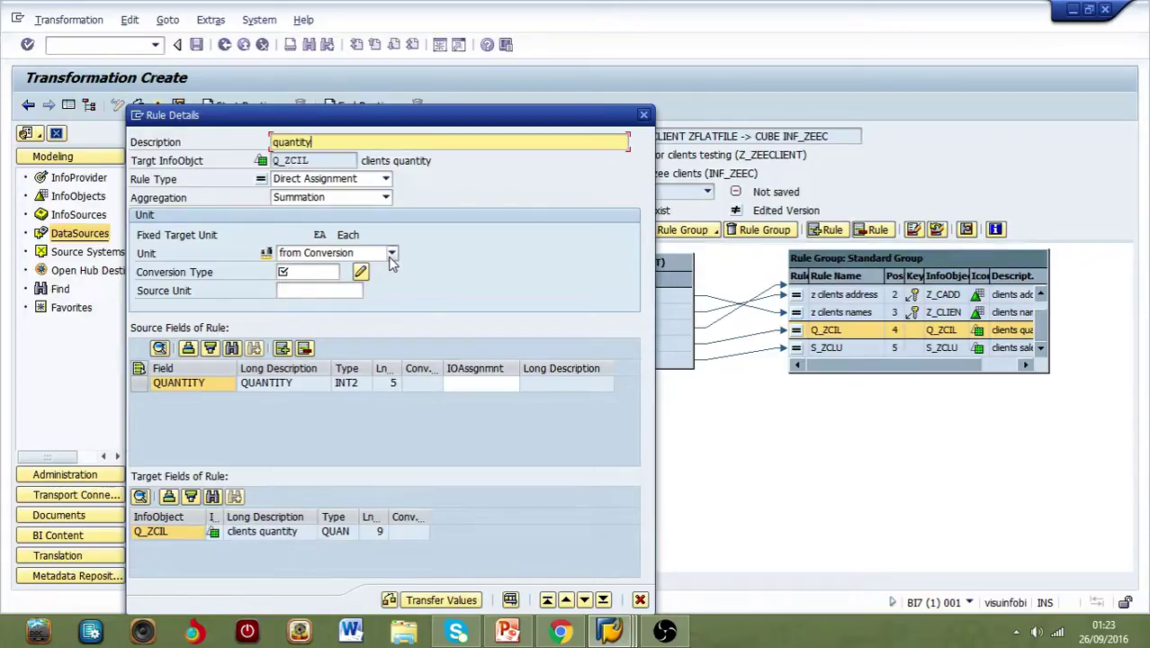
click(391, 257)
click(374, 283)
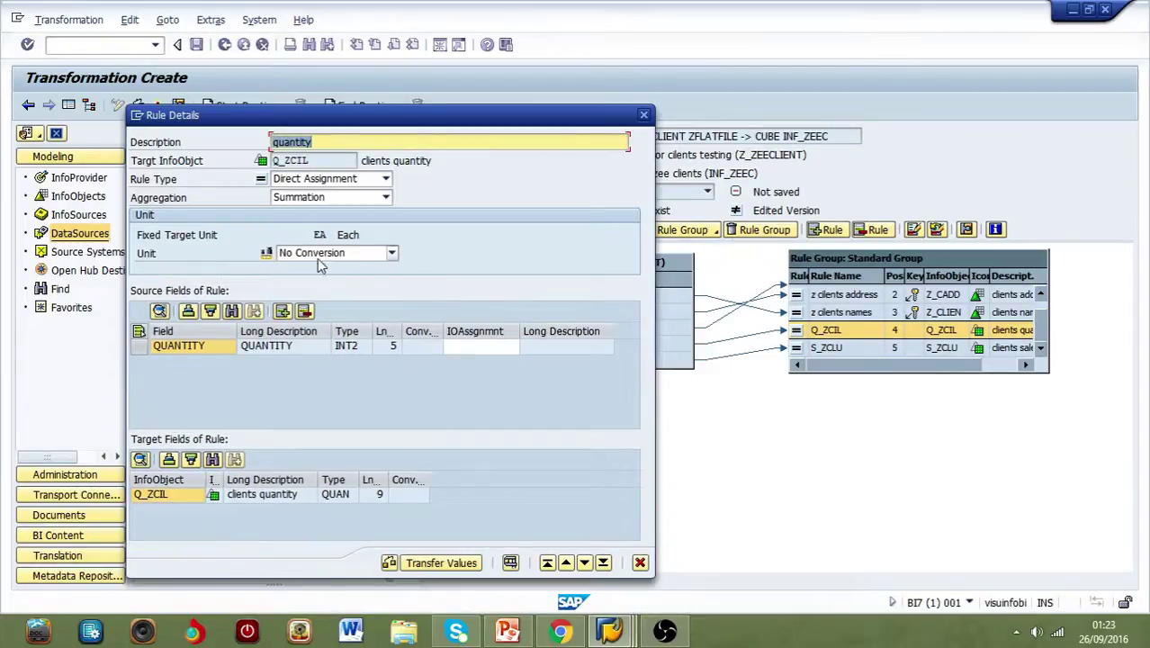
click(430, 569)
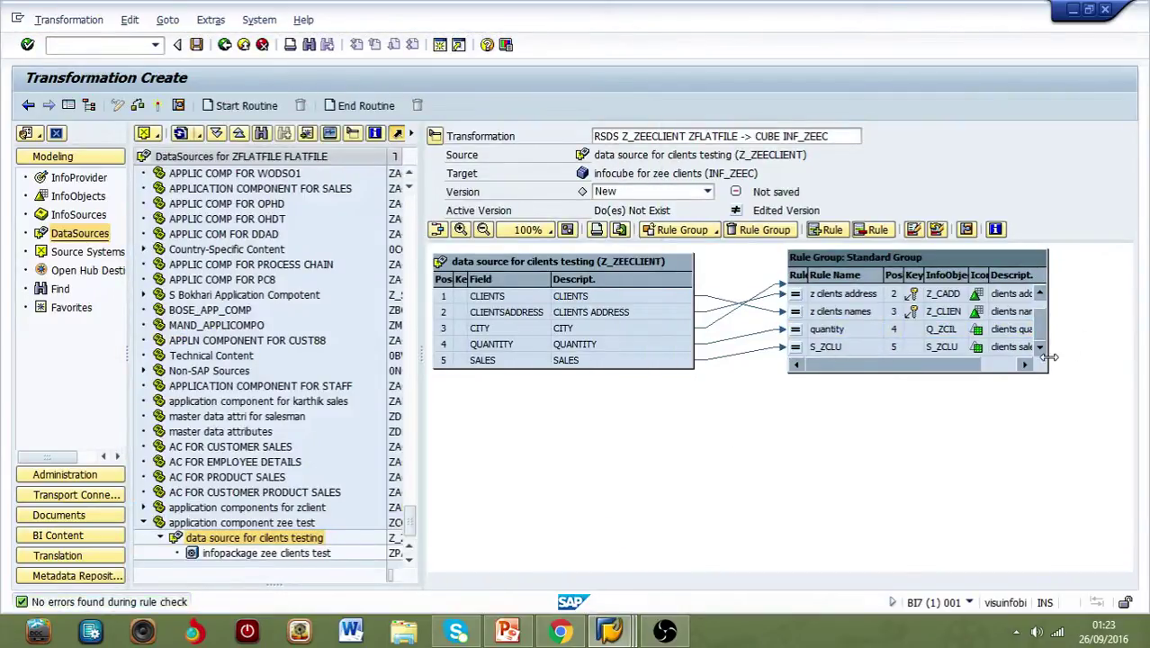
Step: Give the S_ZCLU rule description 'clients sales' and no currency conversion
double_click(797, 349)
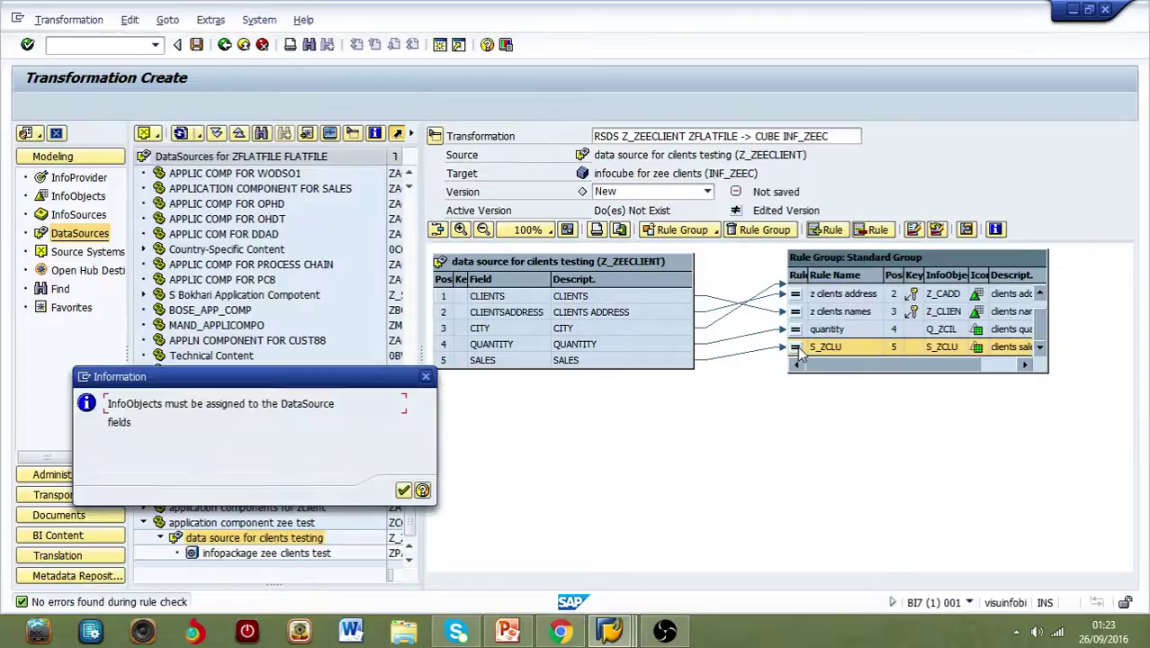
click(403, 489)
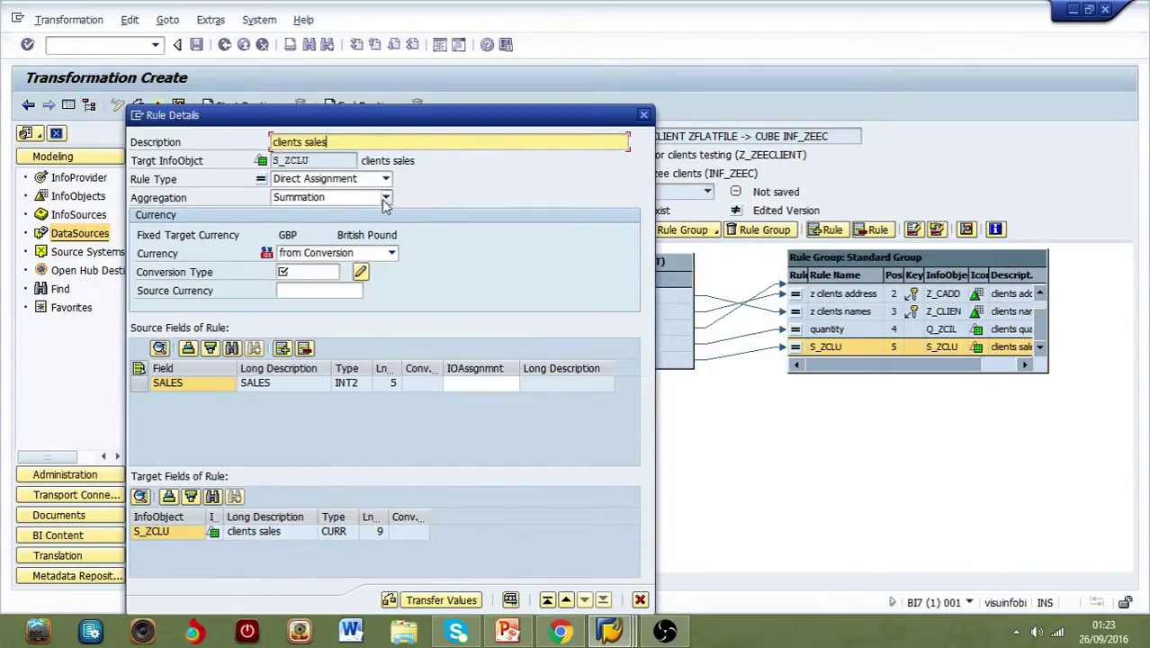
click(392, 253)
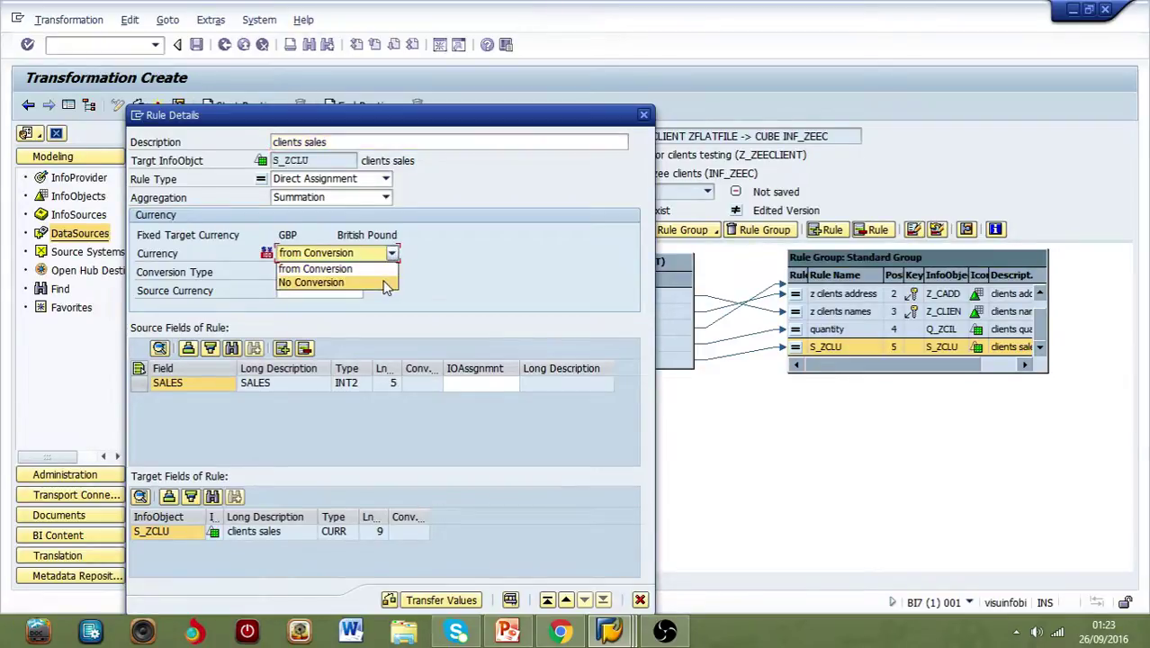
click(384, 284)
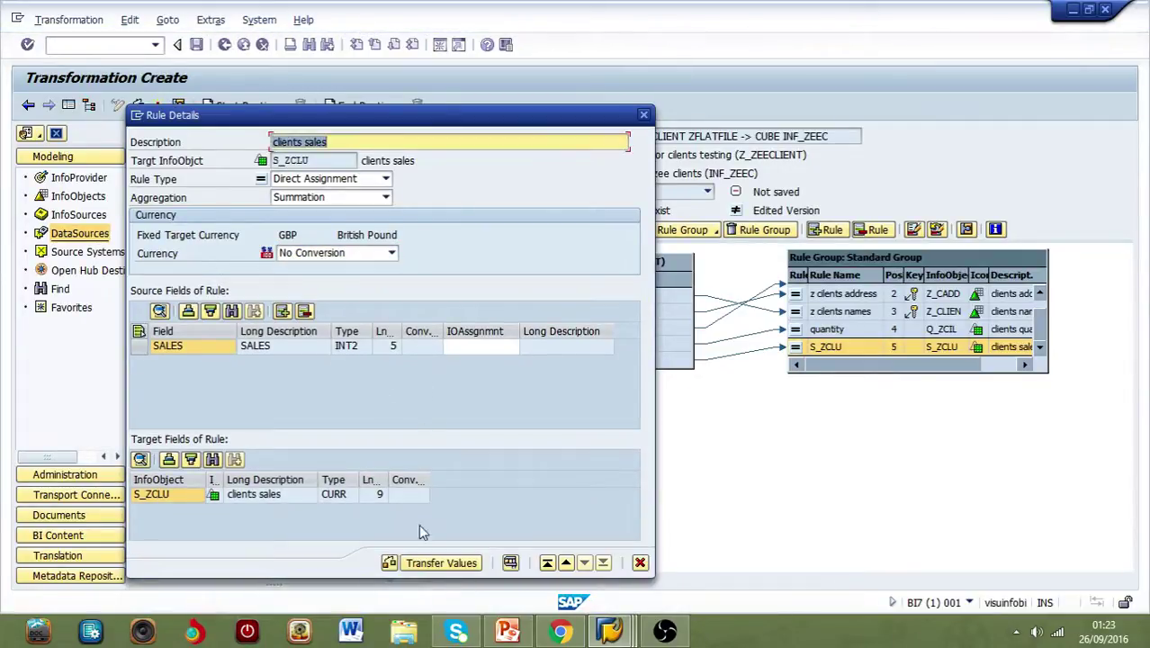
click(442, 563)
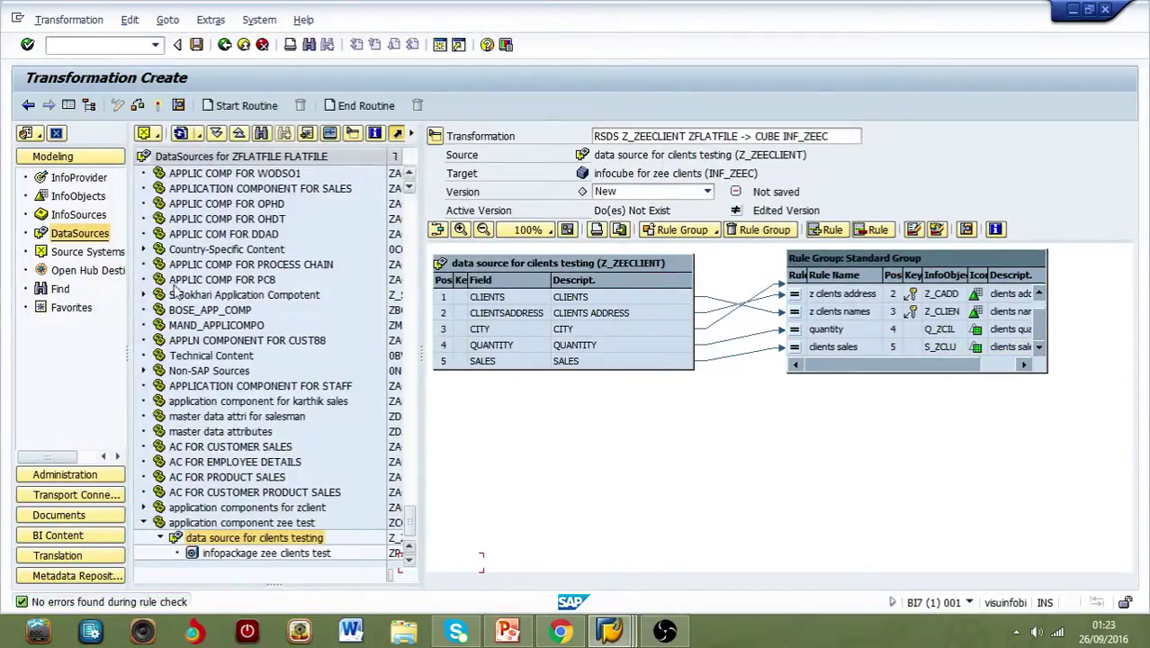
Step: Activate the Z_ZEECLIENT-to-INF_ZEEC transformation and return to the InfoProvider tree
click(157, 105)
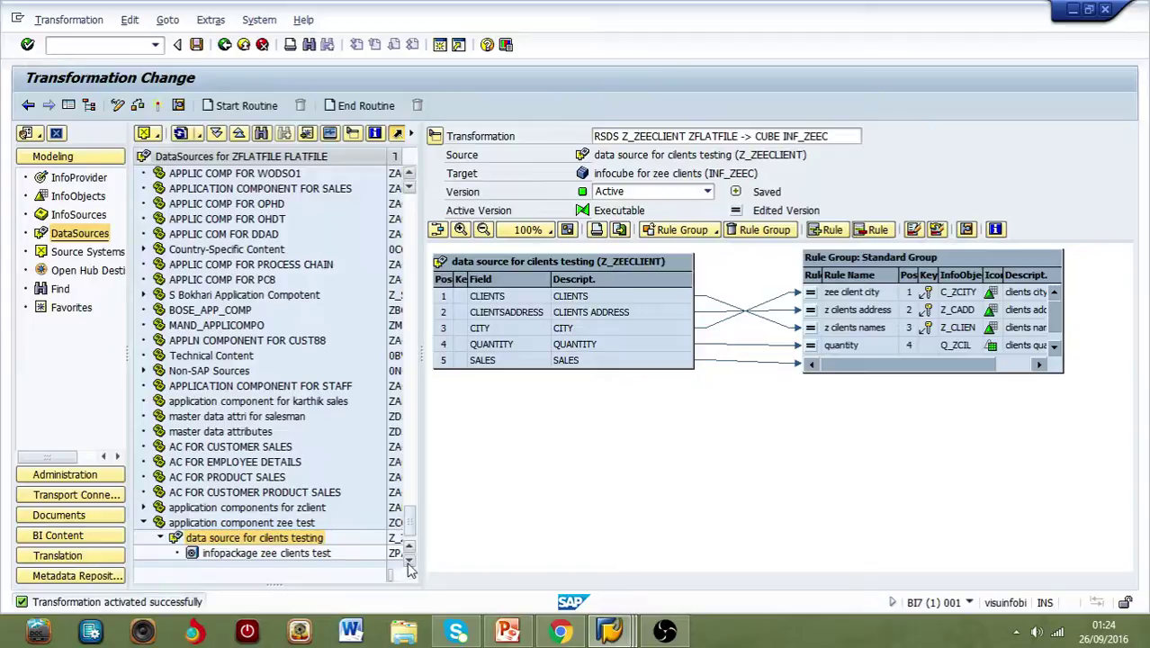
click(79, 180)
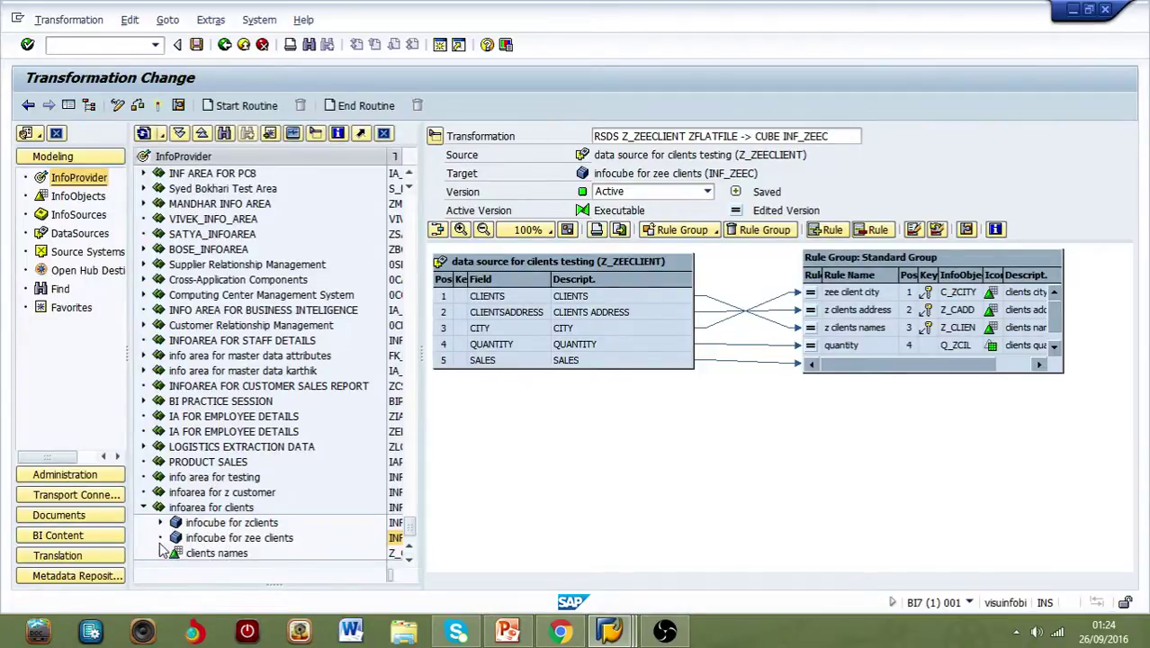
Step: Create and activate a DTP from Z_ZEECLIENT/ZFLATFILE into InfoCube INF_ZEEC, then view its execution settings
click(143, 133)
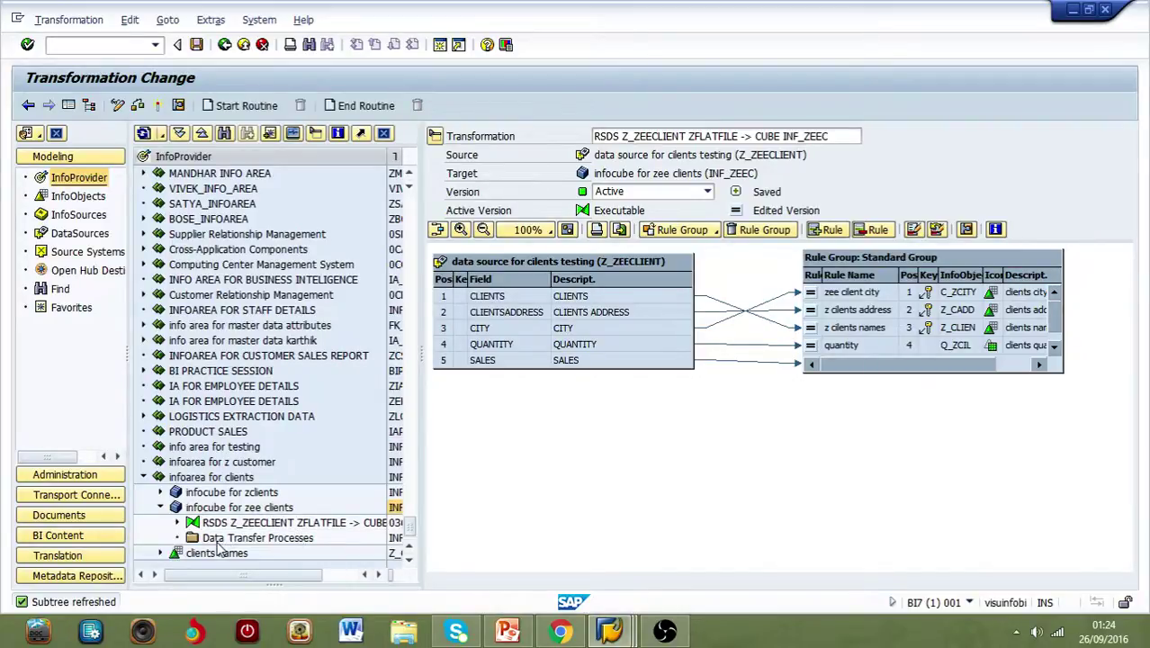
double_click(225, 538)
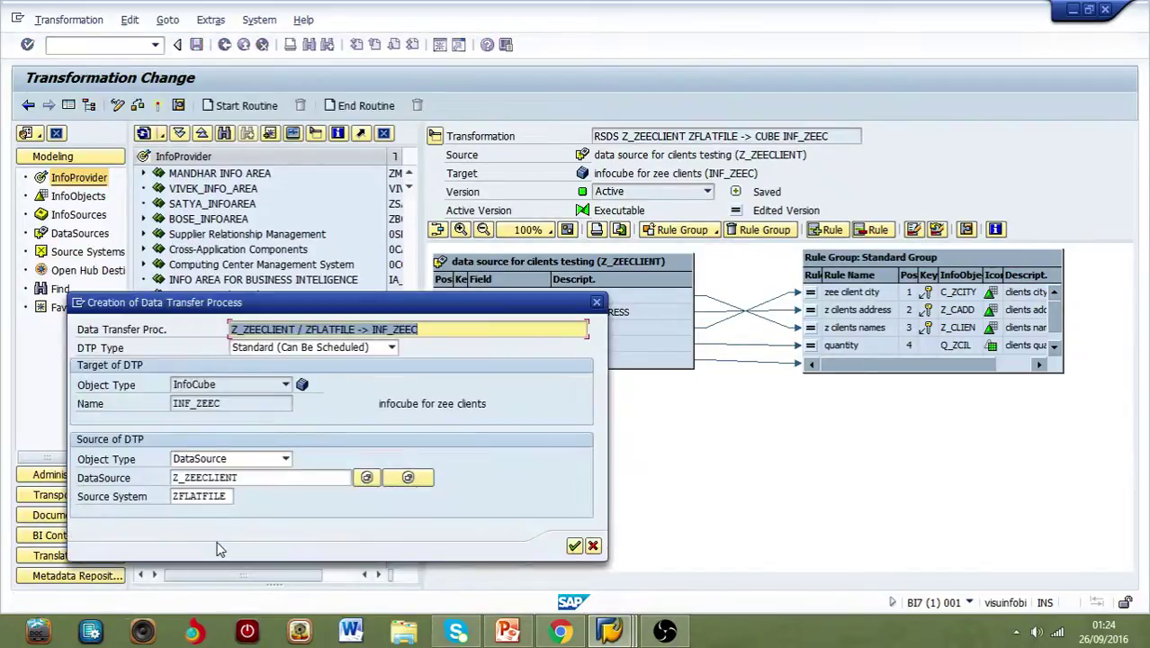
click(573, 547)
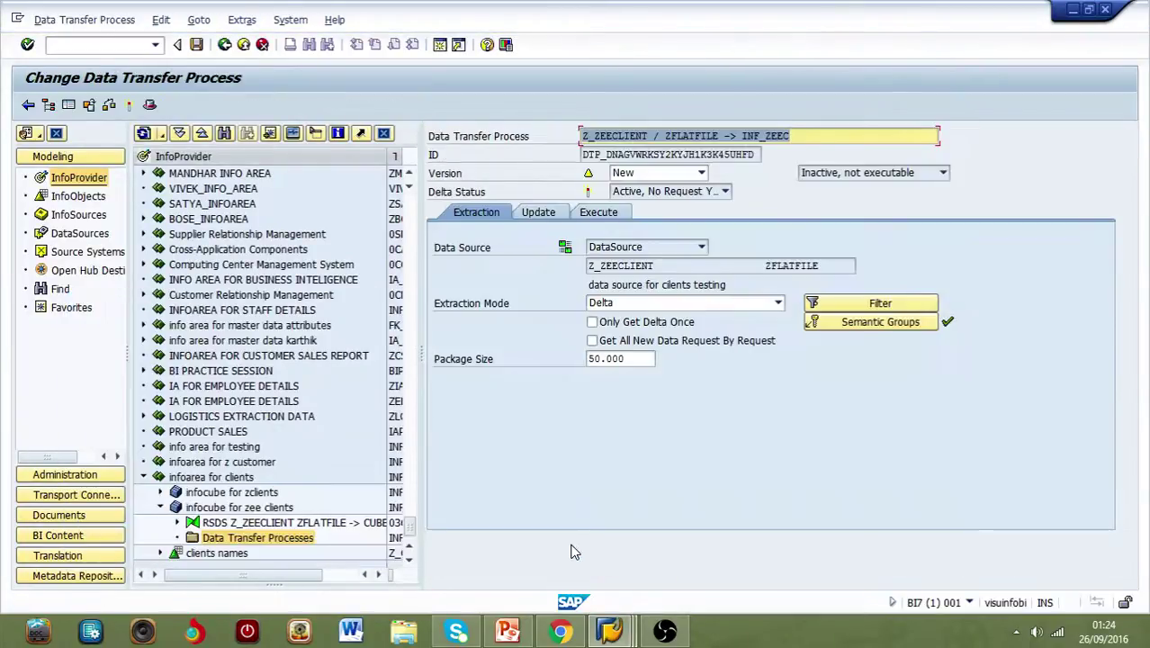
click(129, 106)
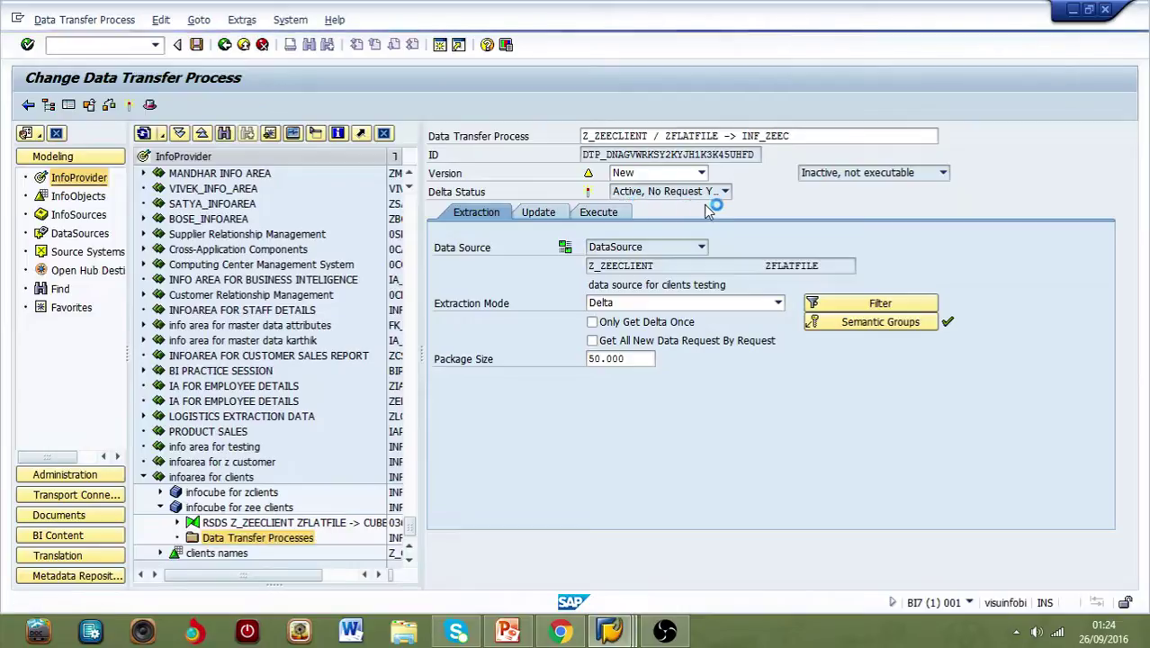
click(608, 216)
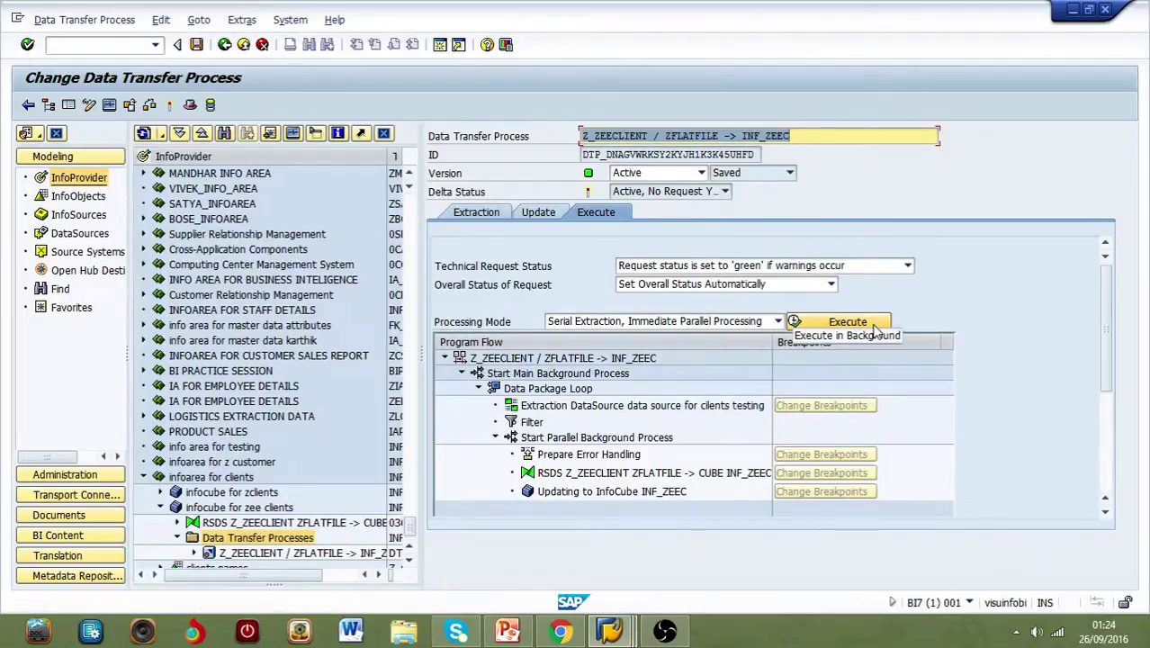
Step: Execute the DTP and confirm in the request monitor that request 3.190 loaded 14 records
click(873, 329)
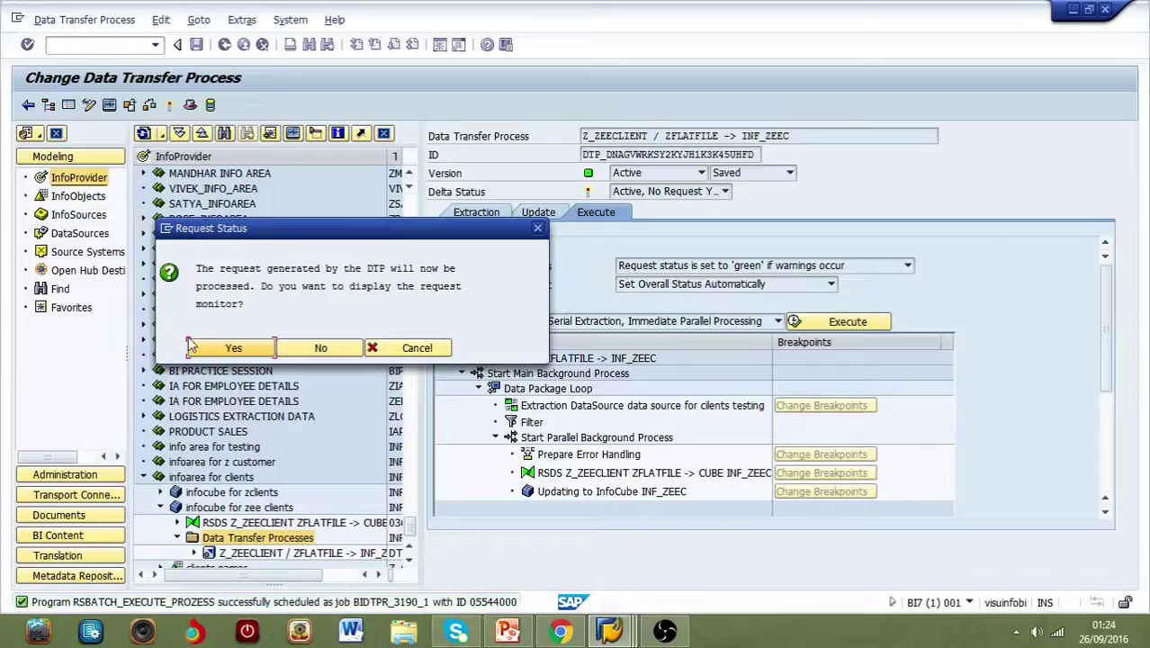
click(254, 353)
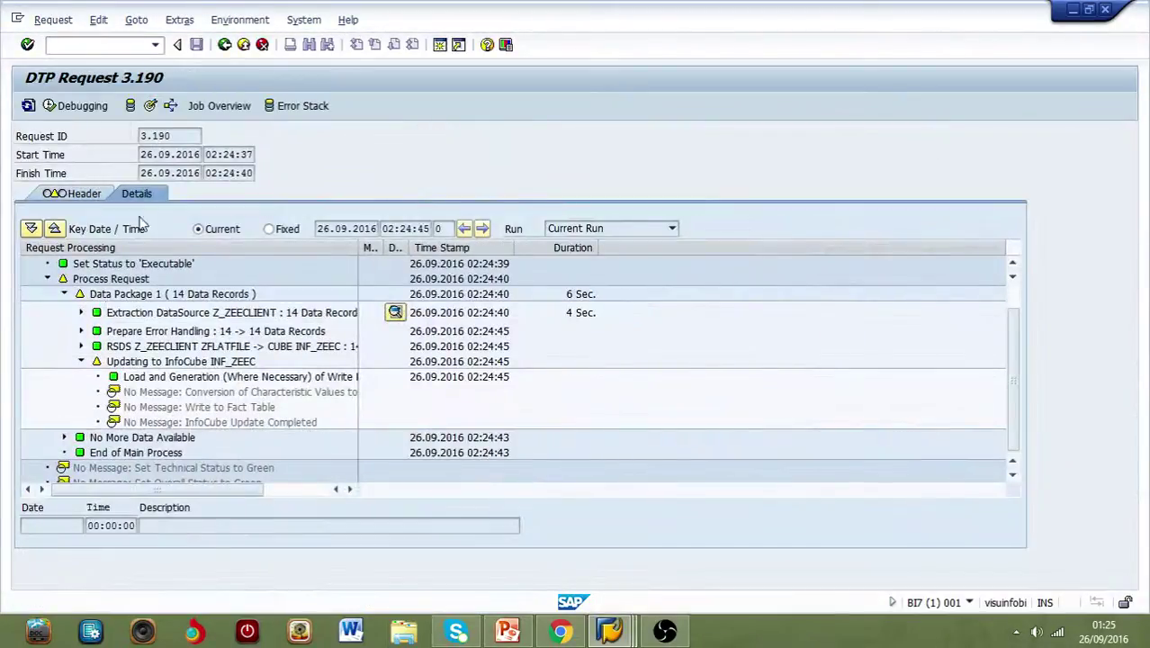
click(29, 106)
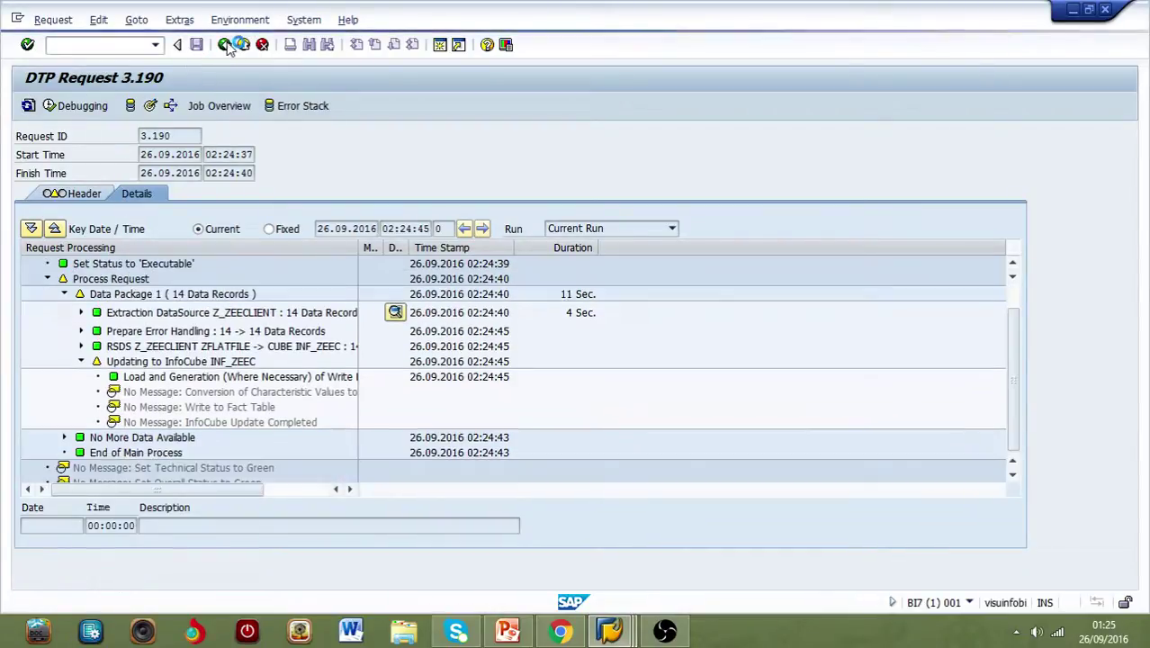
click(225, 45)
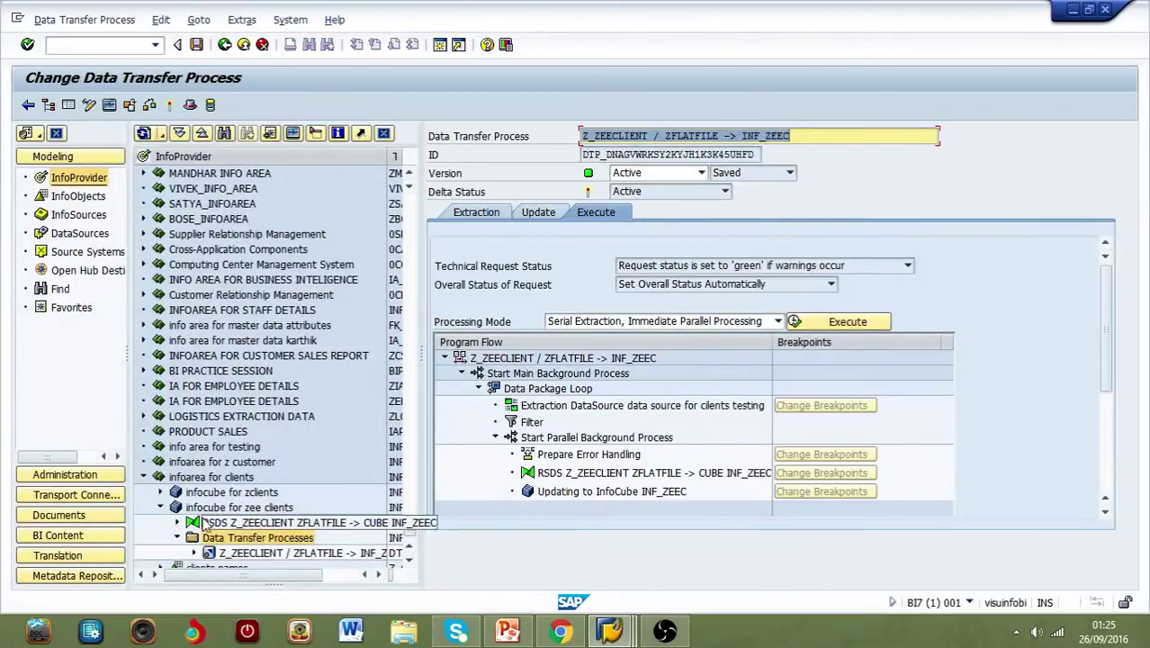
Step: Expand INF_ZEEC's tree to reveal its transformation, DataSource, InfoPackage and DTP, then switch to the browser
click(191, 536)
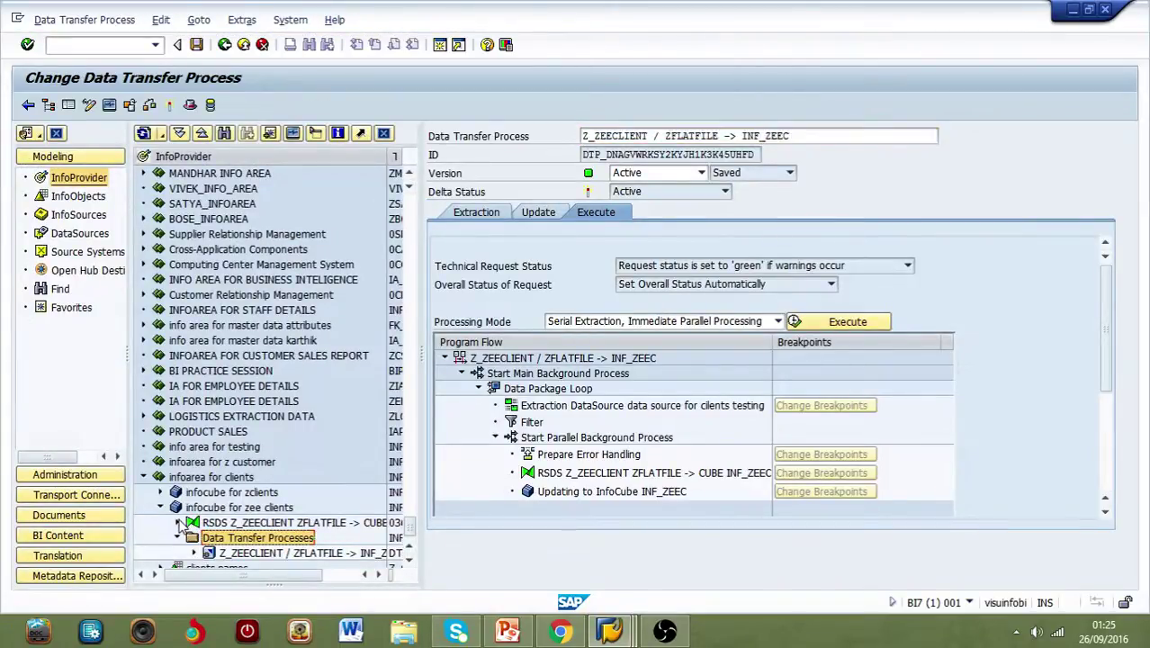
click(178, 523)
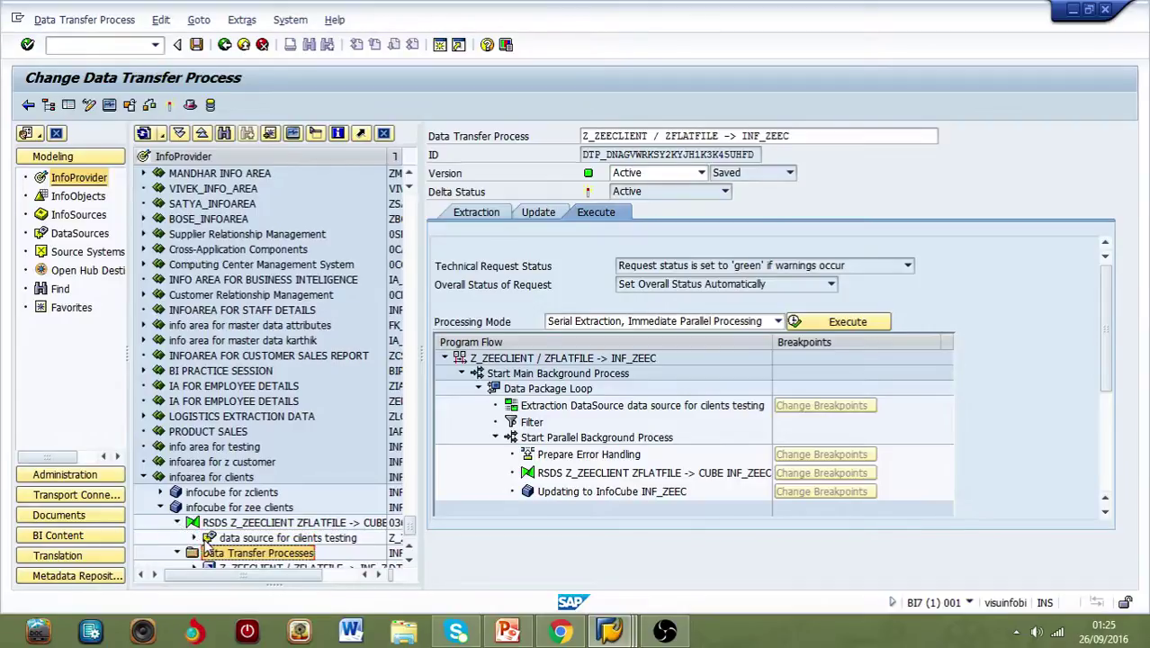
click(194, 538)
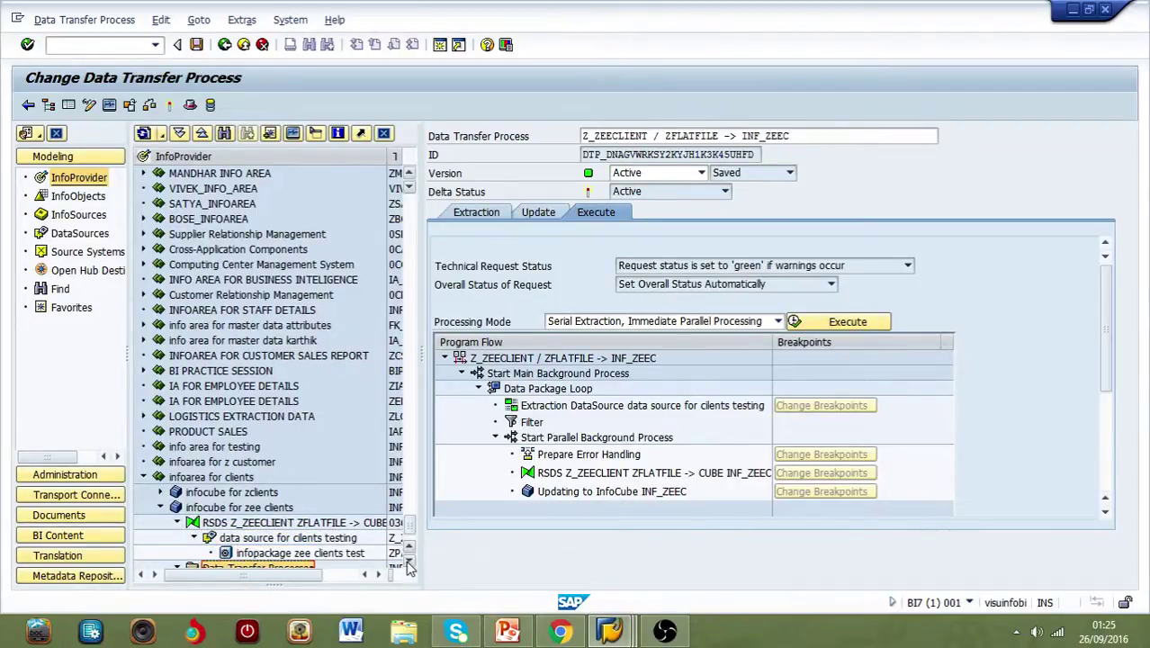
click(409, 561)
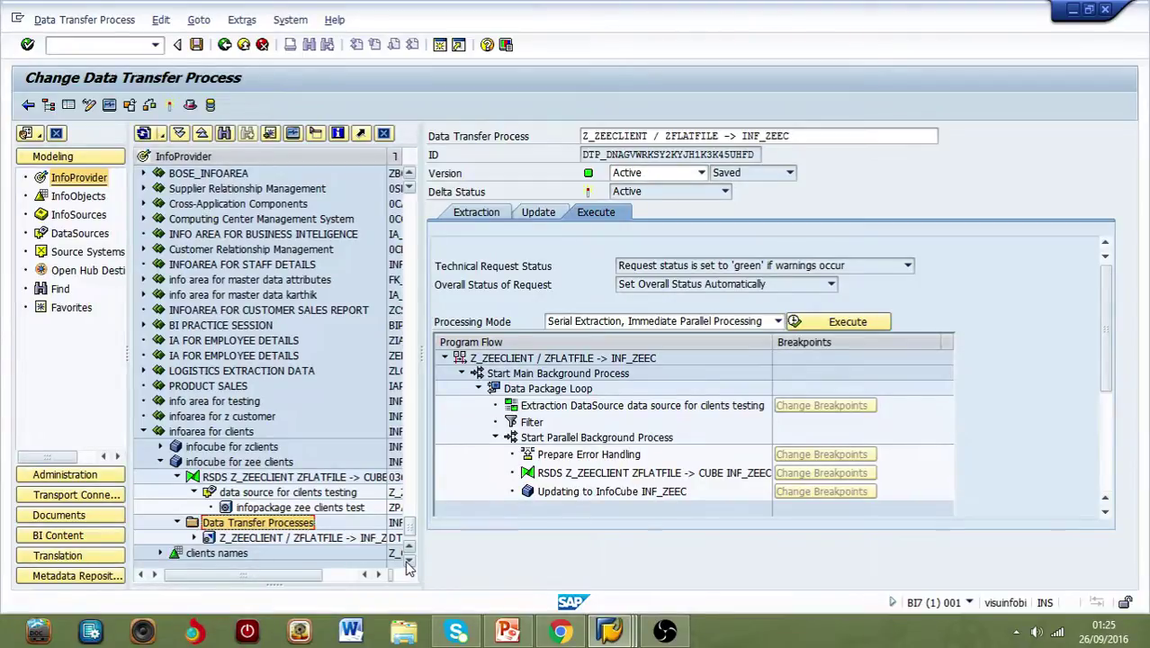
click(560, 629)
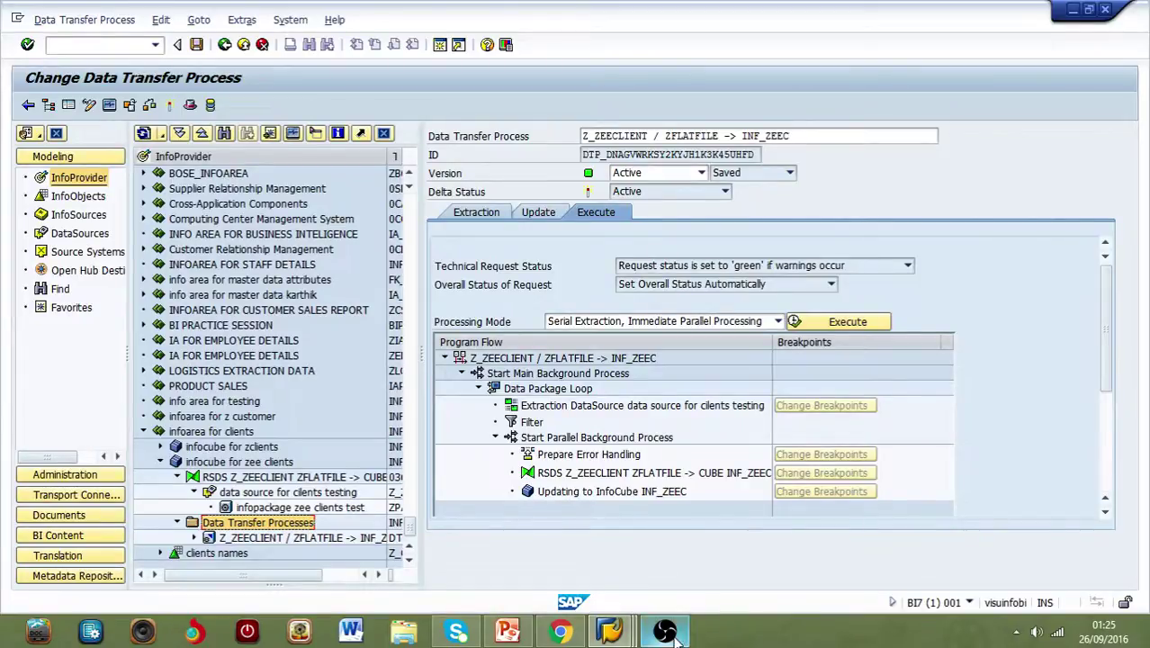
mouse_move(665, 631)
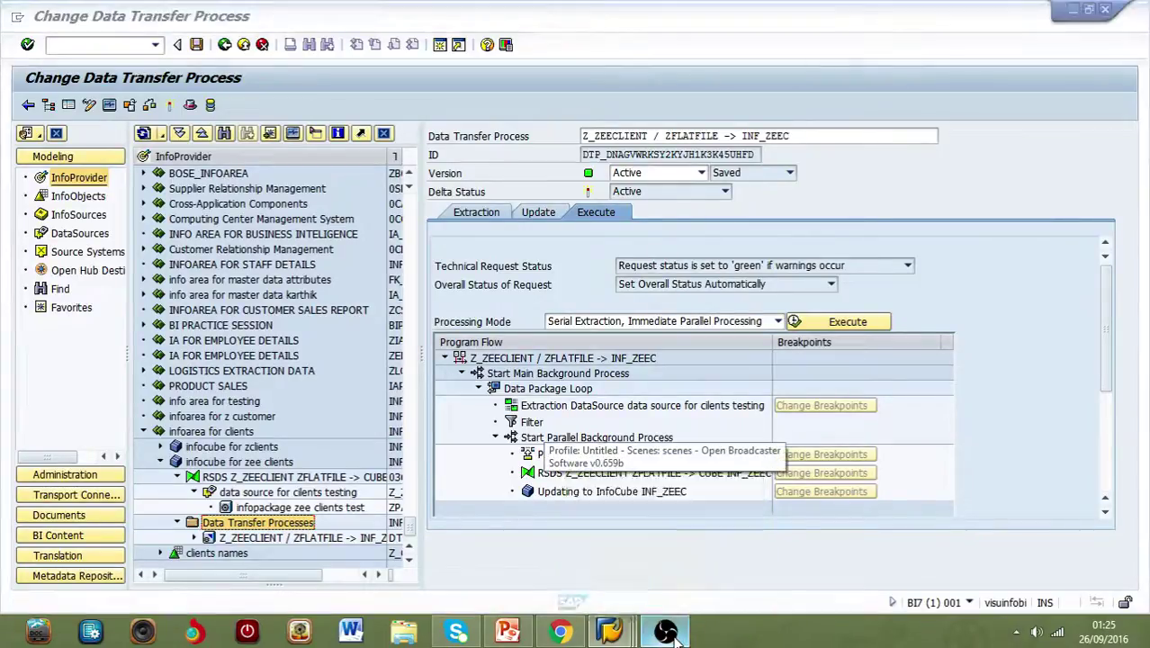
click(677, 635)
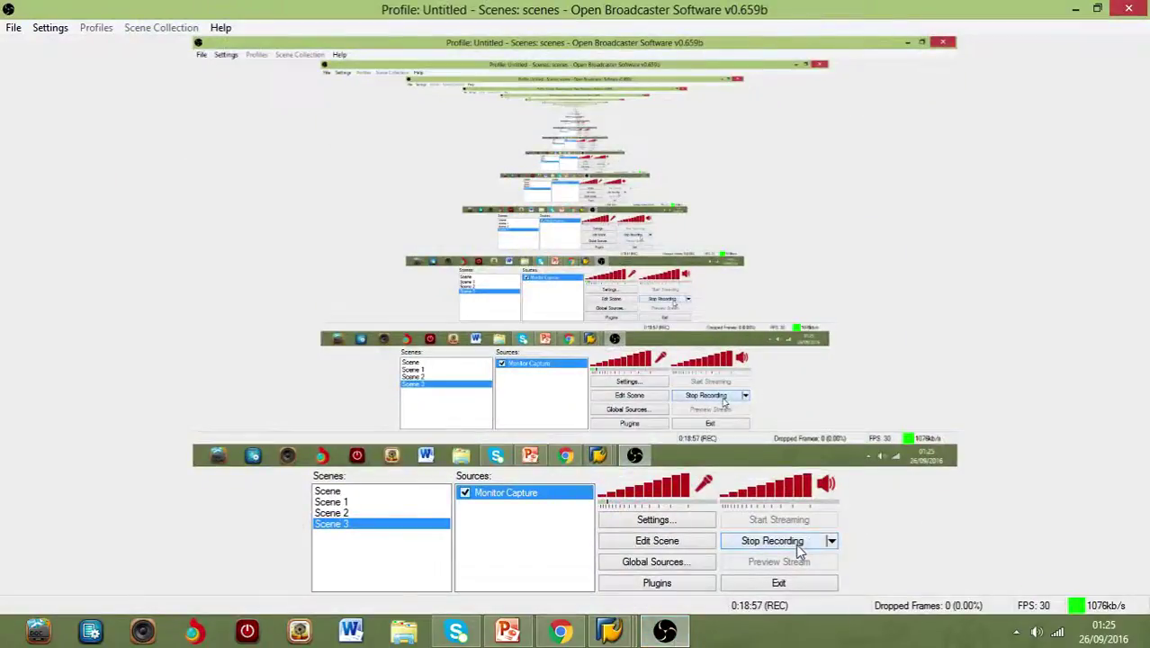